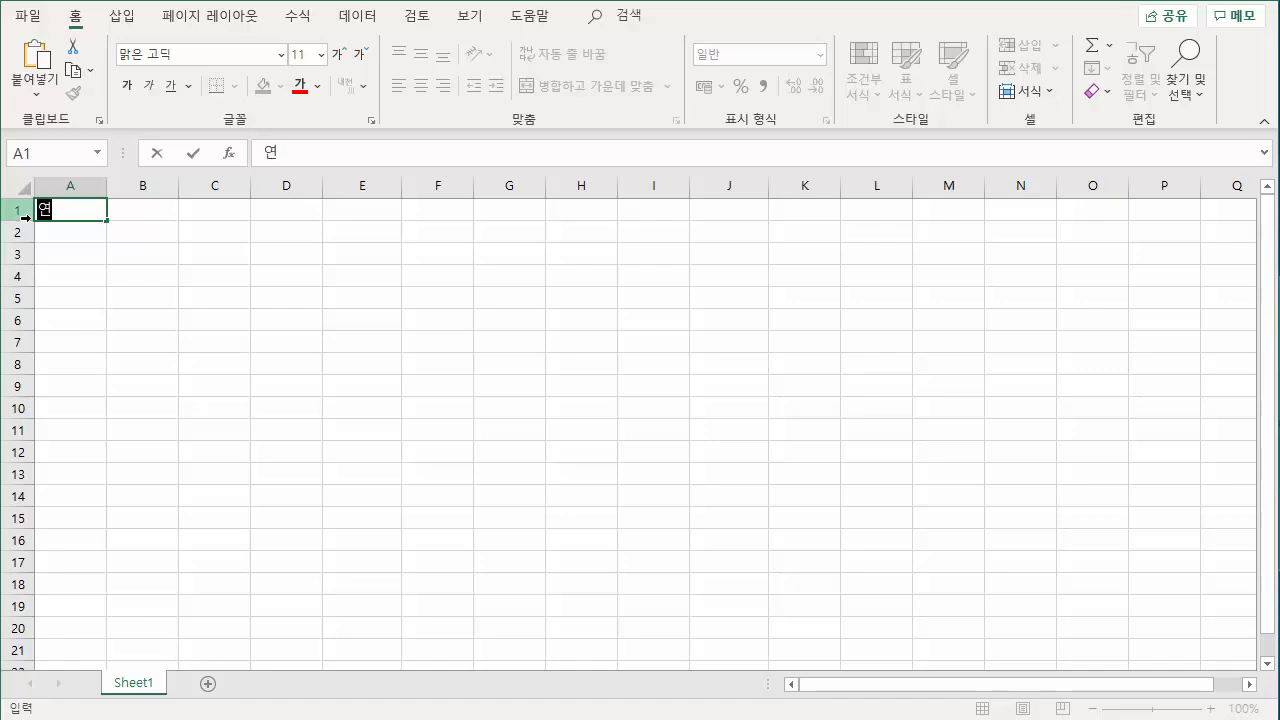
# Step: Enter the column headers 연번 in cell A1 and 이름 in cell B1
pyautogui.write('번')
pyautogui.press('Return')
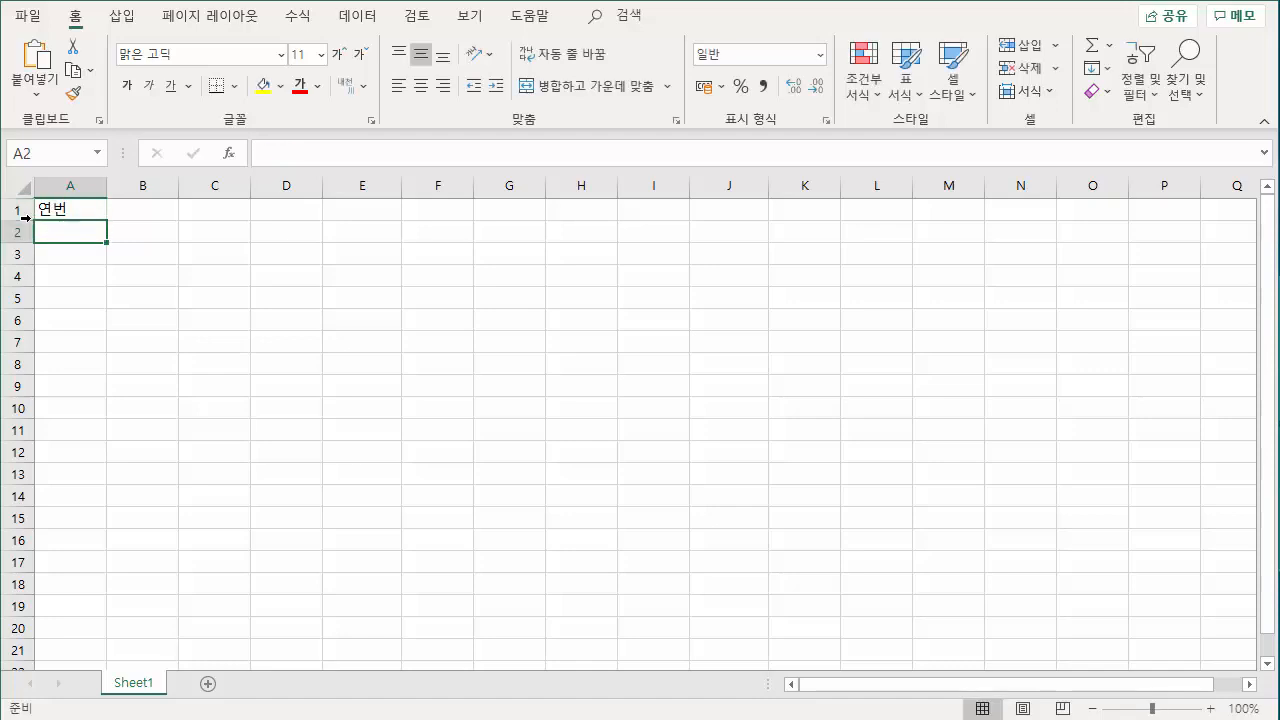
pyautogui.click(143, 211)
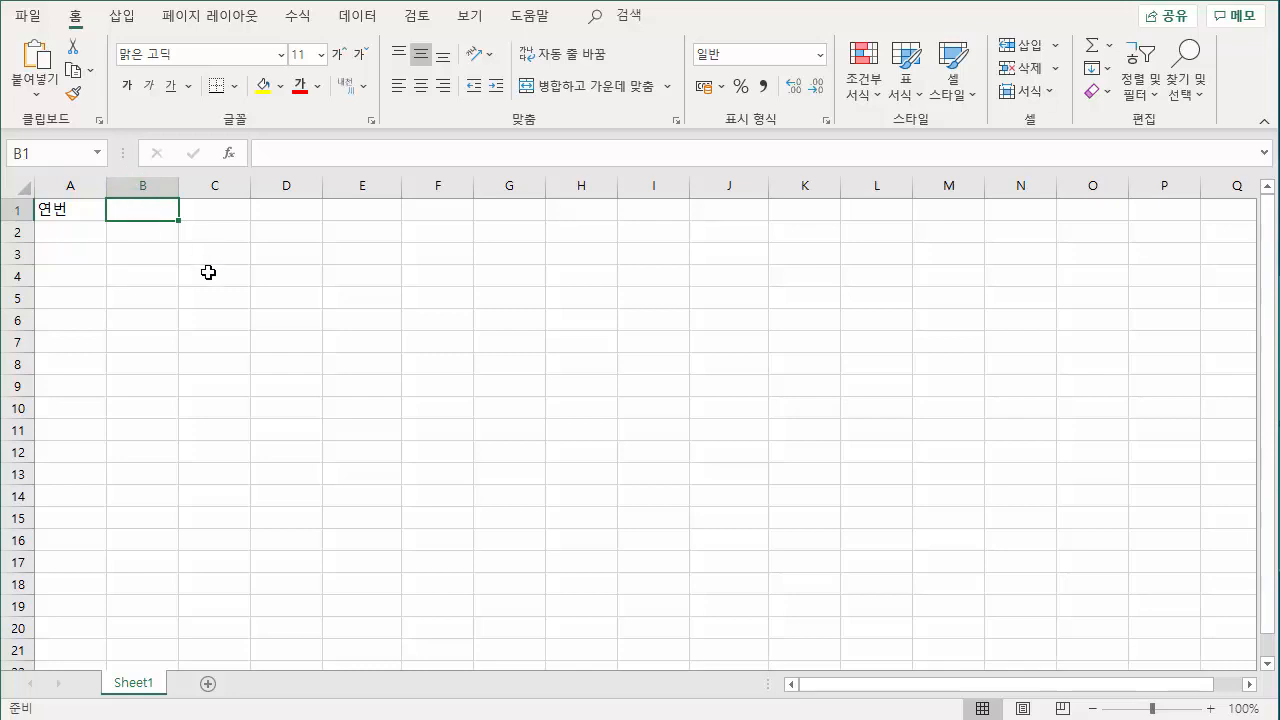
pyautogui.write('이름')
pyautogui.press('Return')
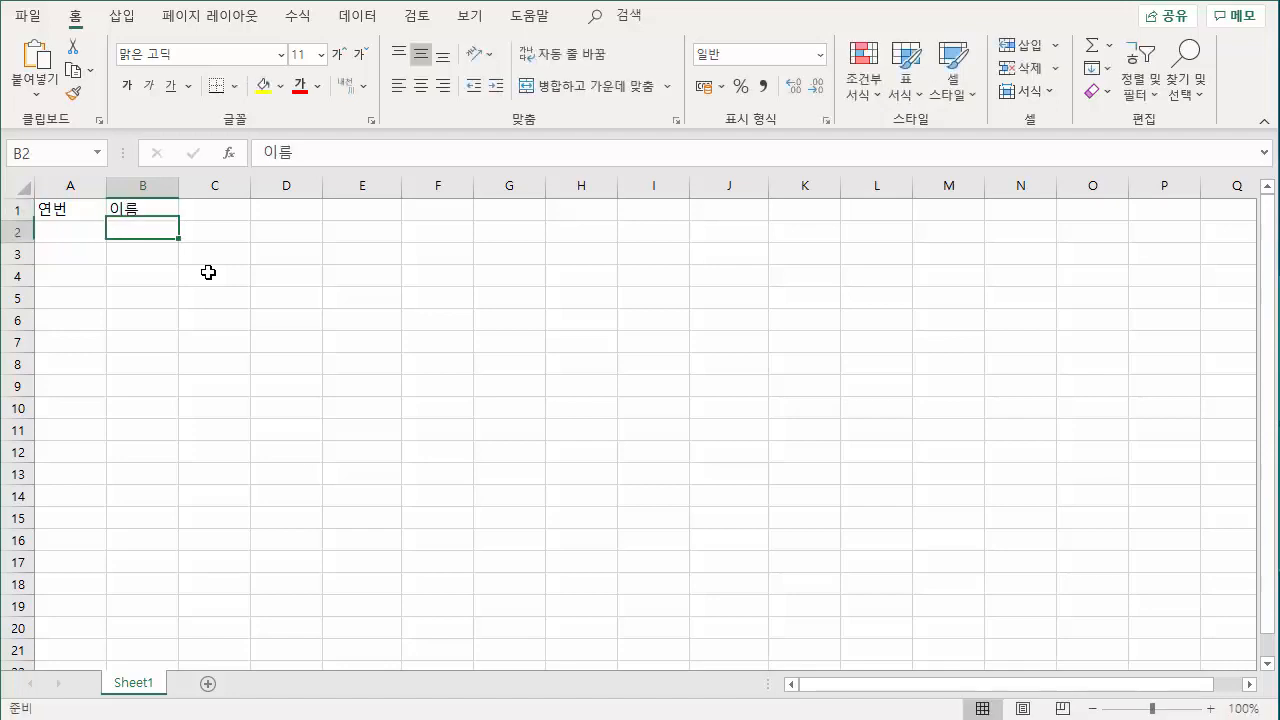
pyautogui.click(172, 214)
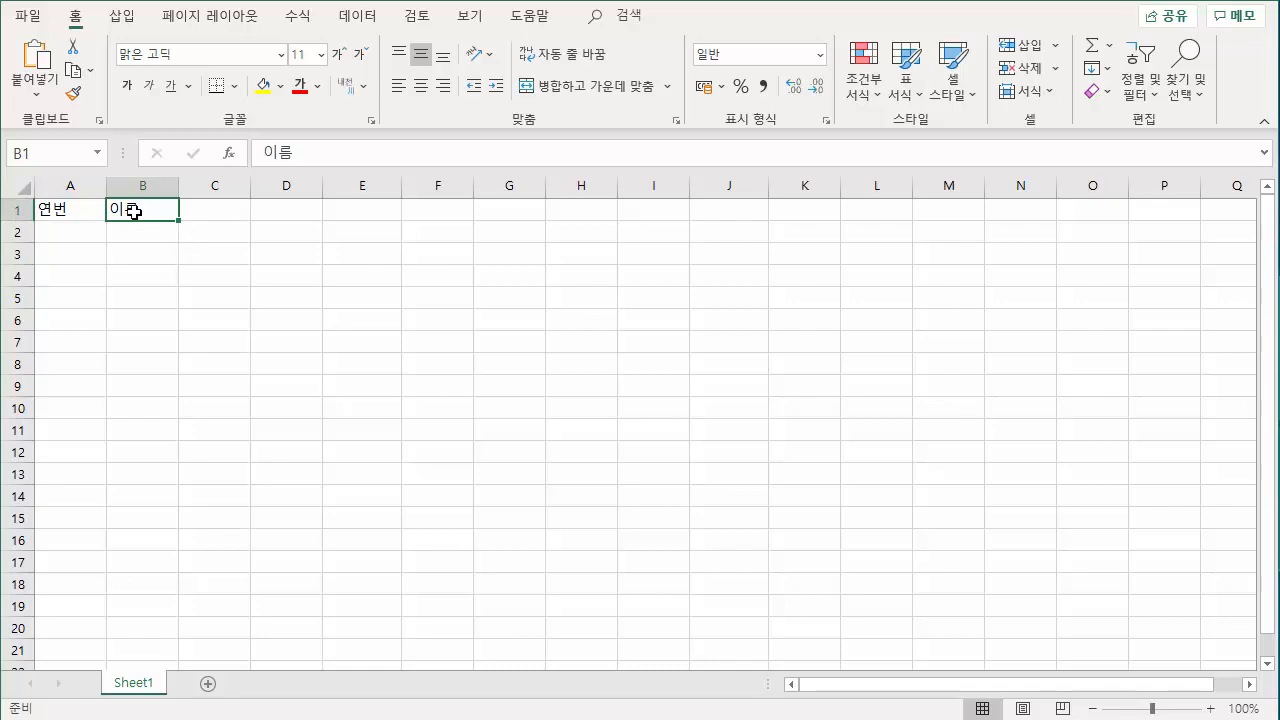
pyautogui.doubleClick(145, 214)
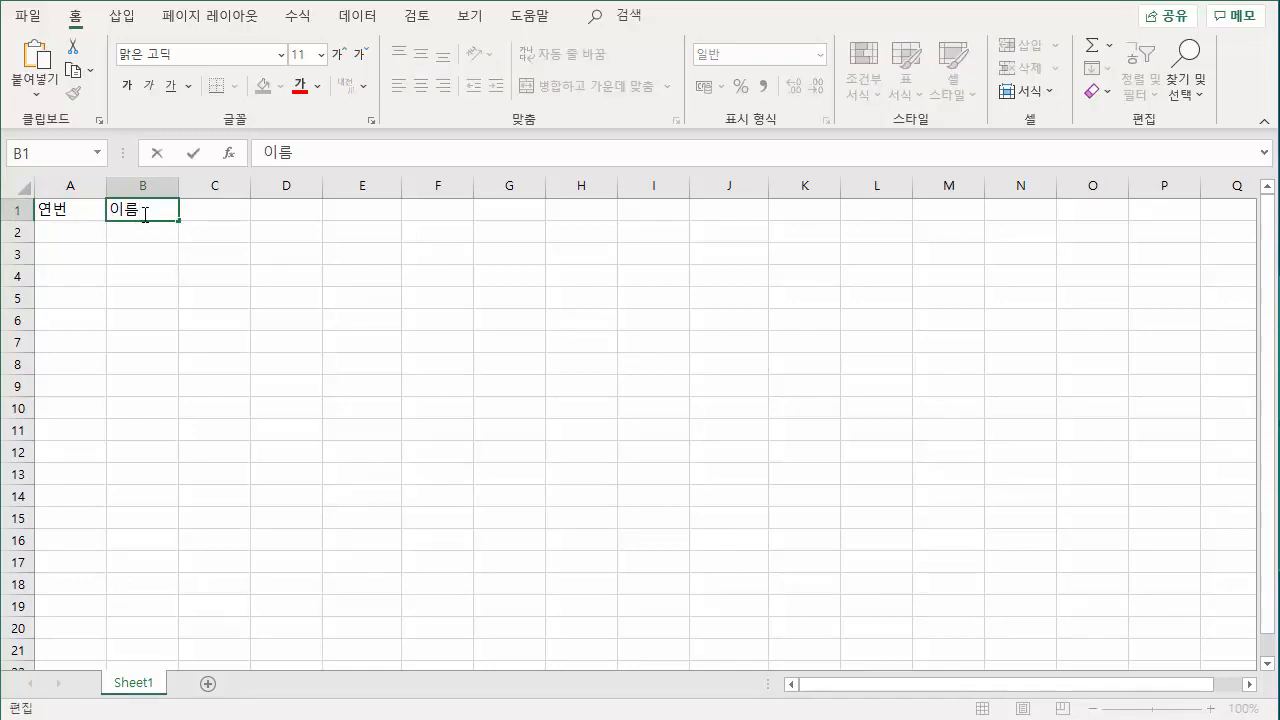
pyautogui.click(171, 293)
pyautogui.click(215, 210)
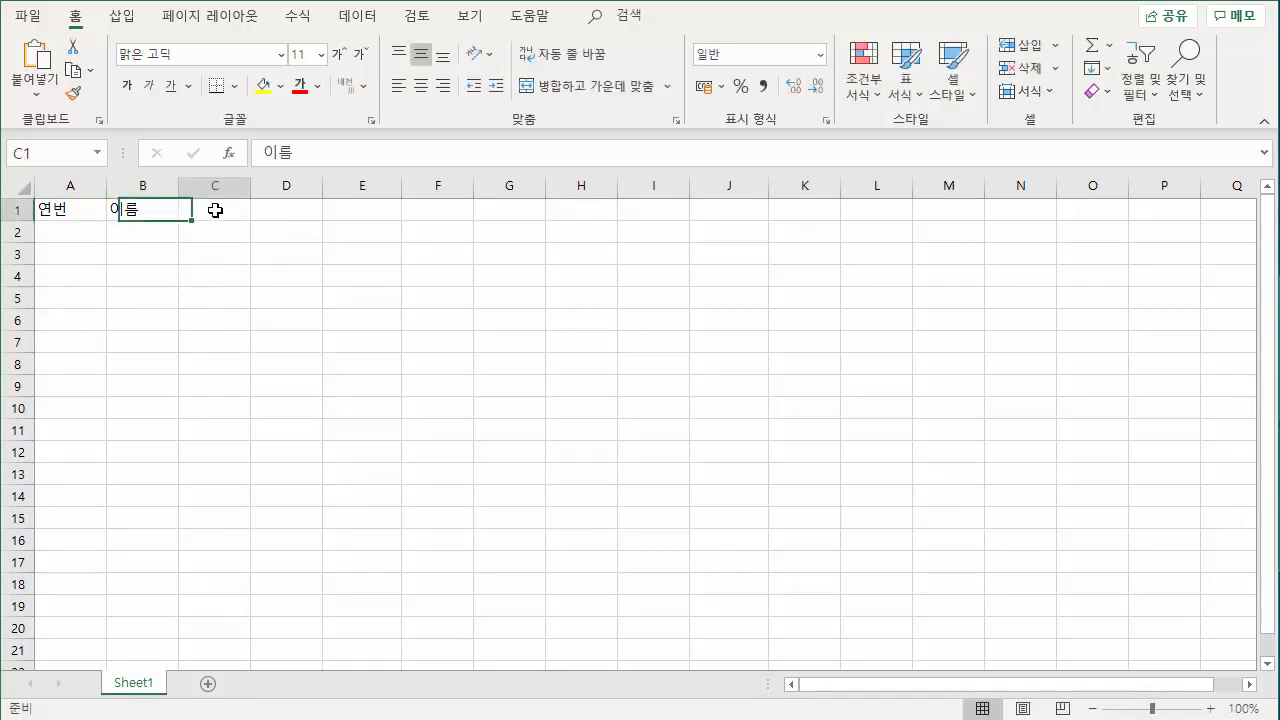
pyautogui.click(279, 151)
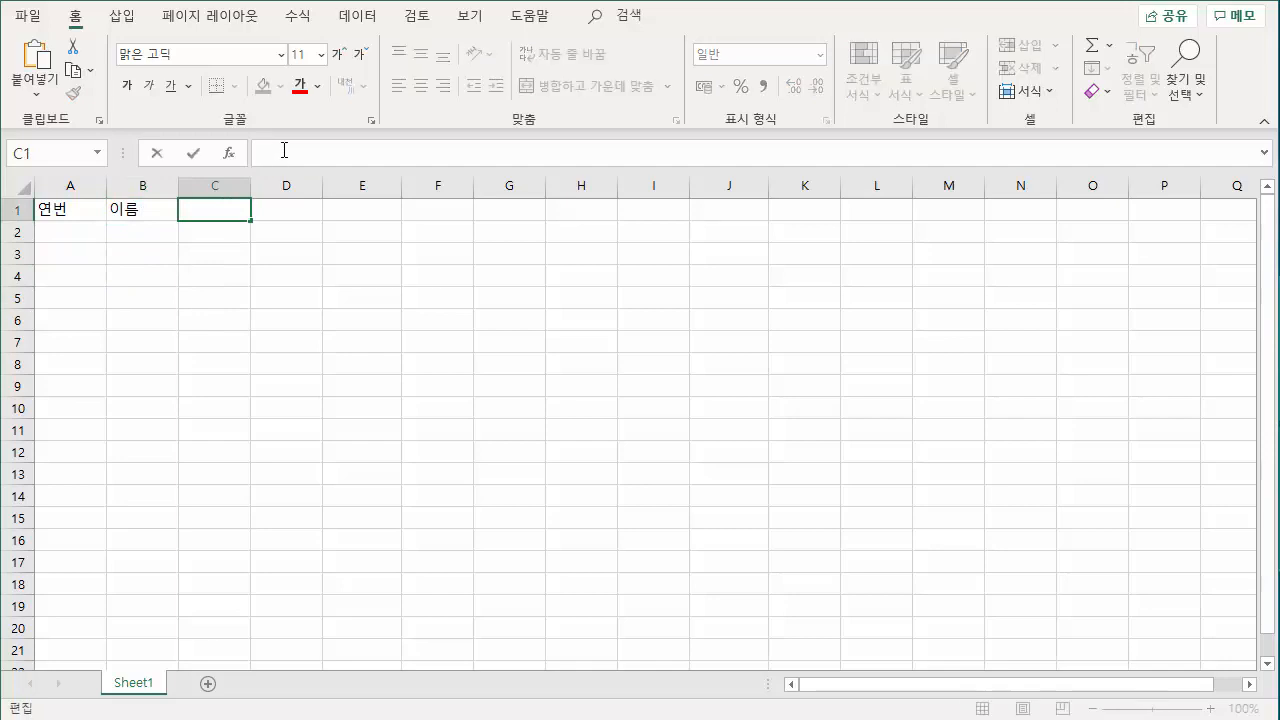
pyautogui.click(222, 237)
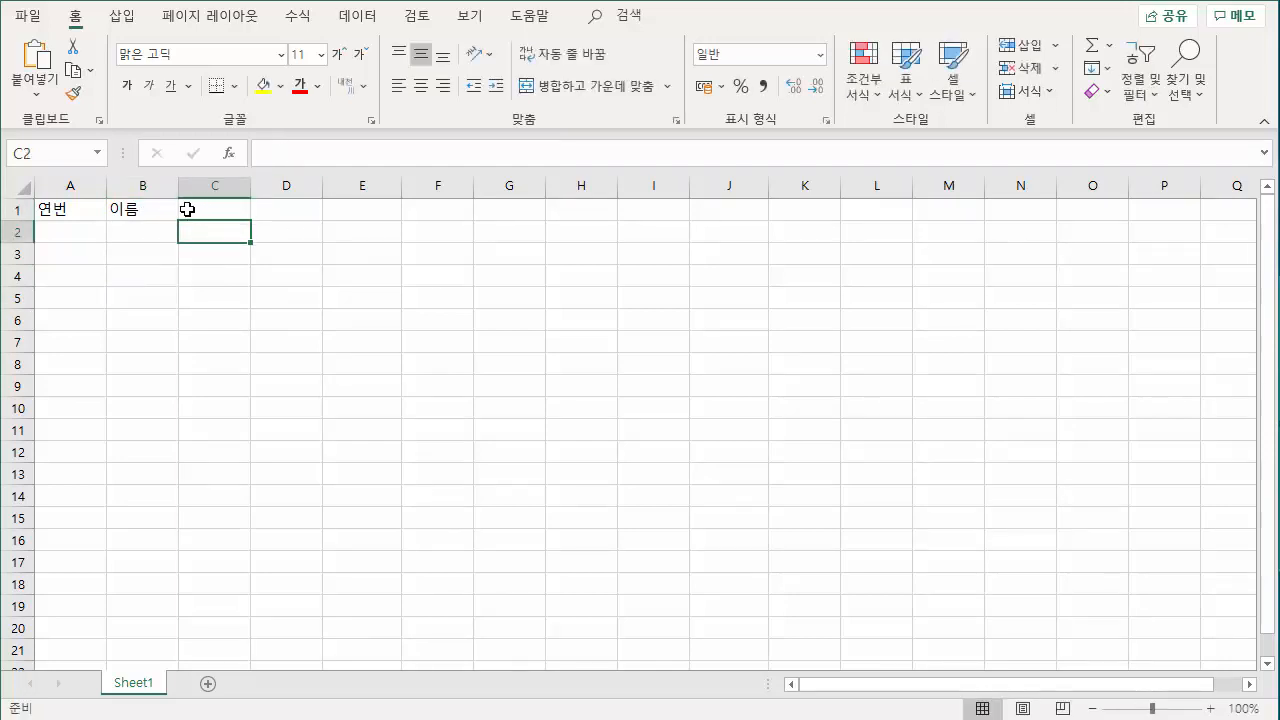
pyautogui.click(151, 208)
# Step: Enter the headers 부서, 입사일, 성과 and 비율 in cells C1 through F1
pyautogui.click(200, 208)
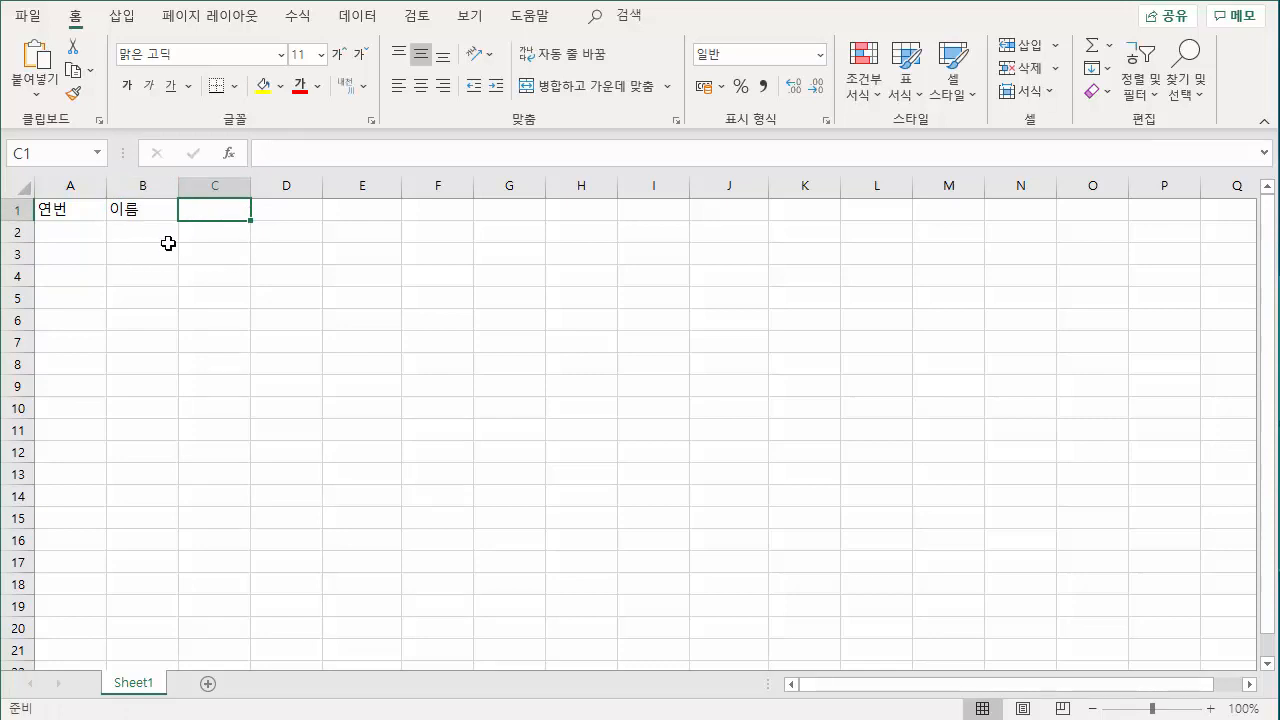
pyautogui.write('부서')
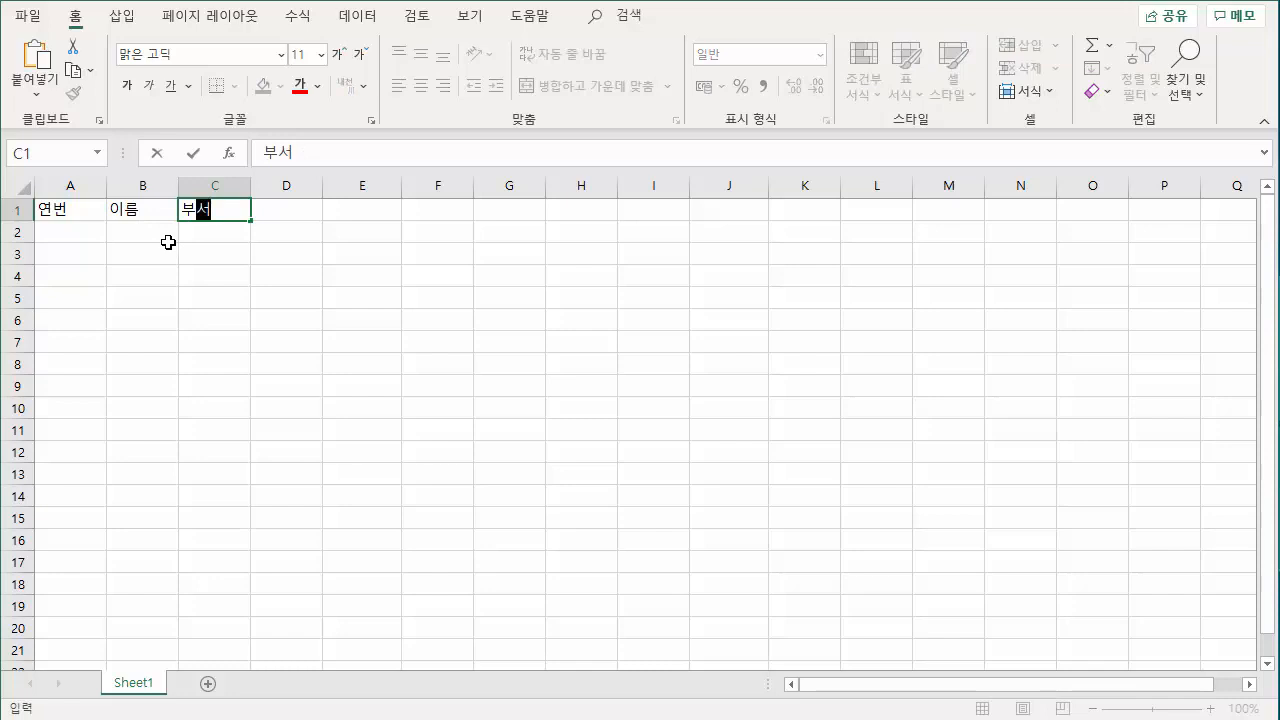
pyautogui.press('Tab')
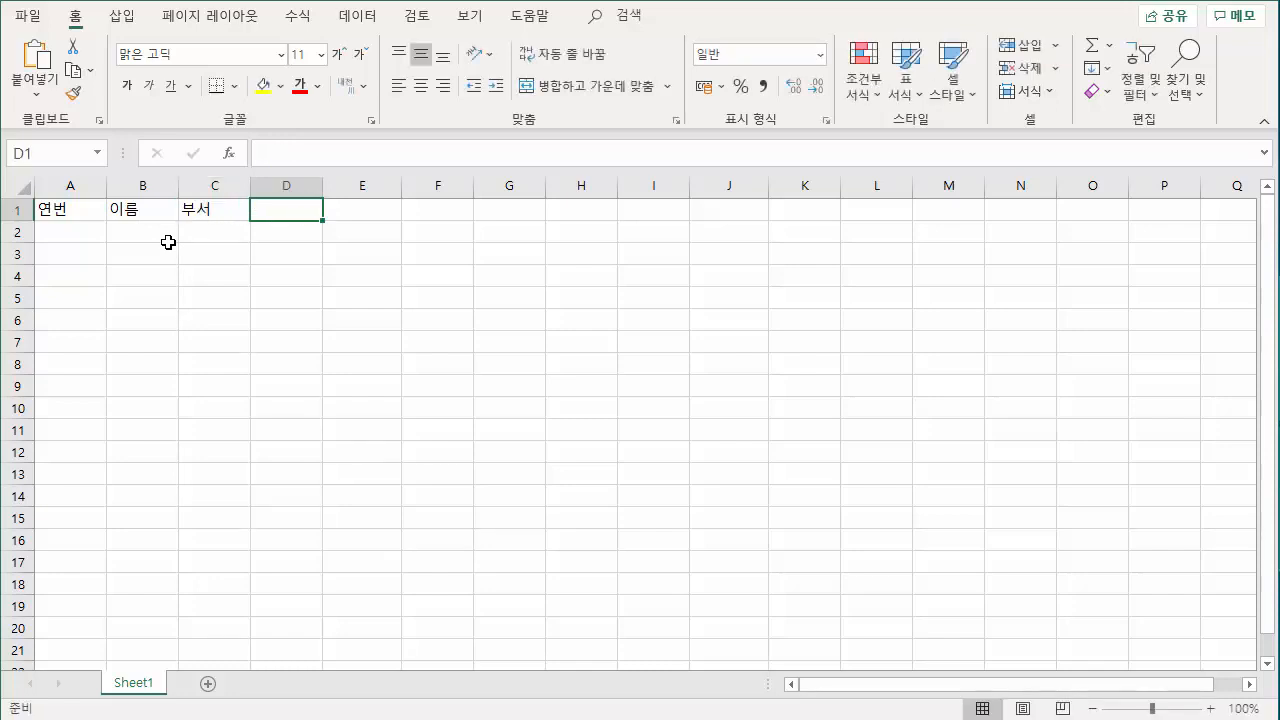
pyautogui.write('입사일')
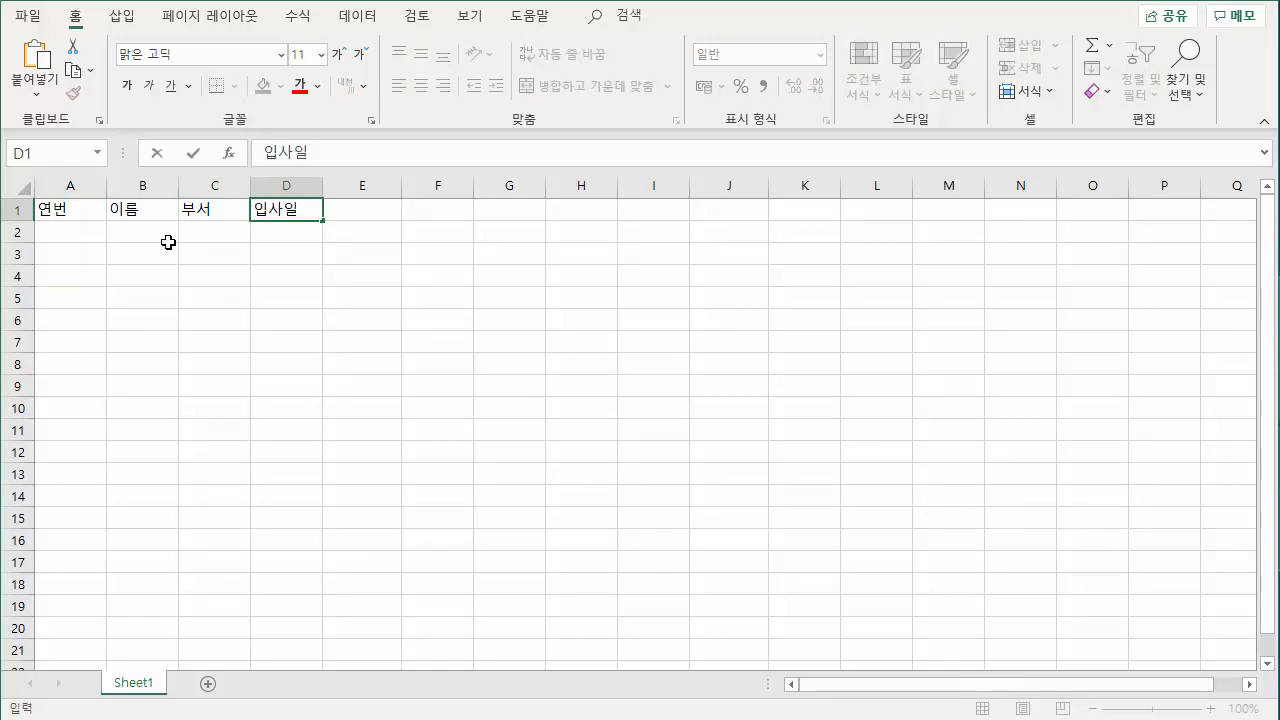
pyautogui.press('Tab')
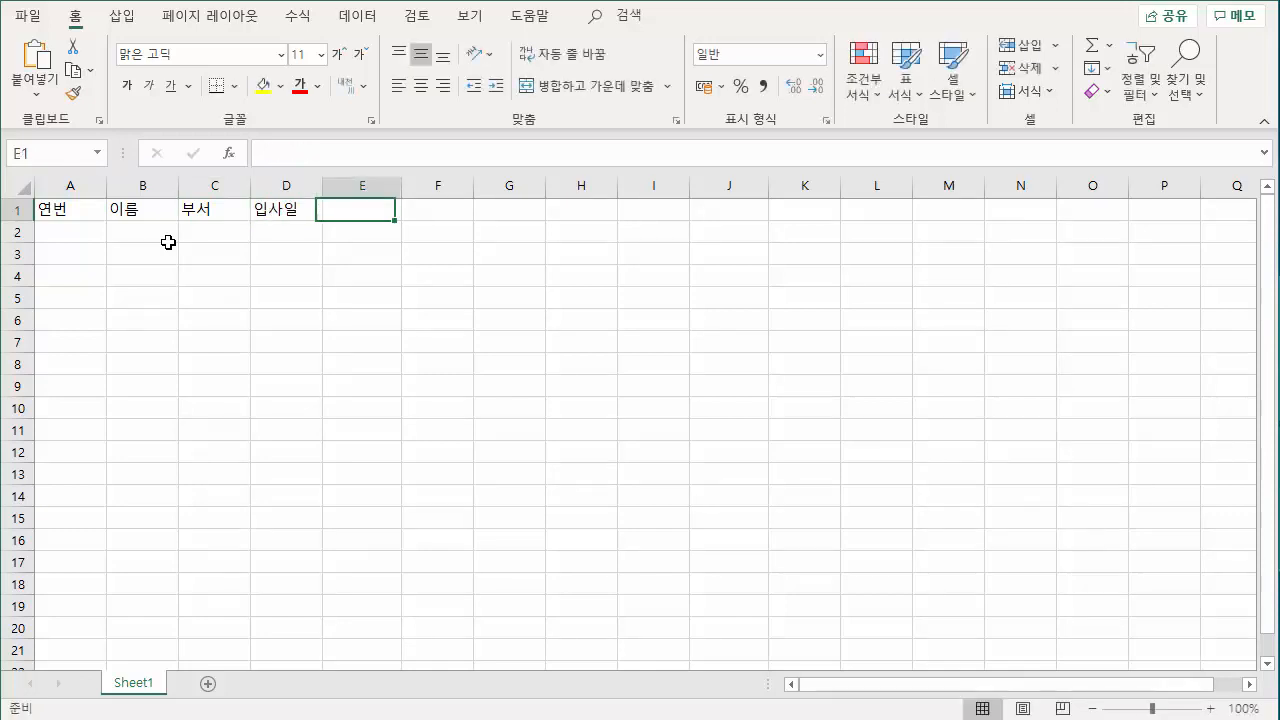
pyautogui.write('성')
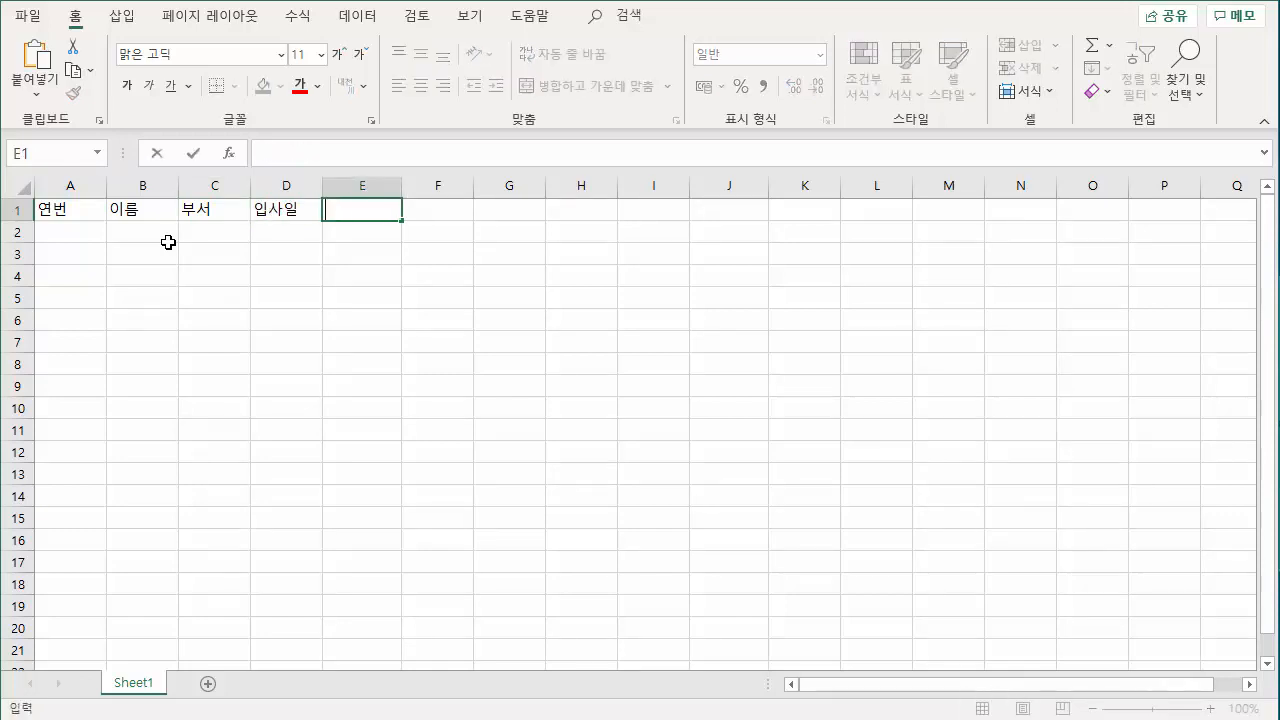
pyautogui.write('과')
pyautogui.press('Tab')
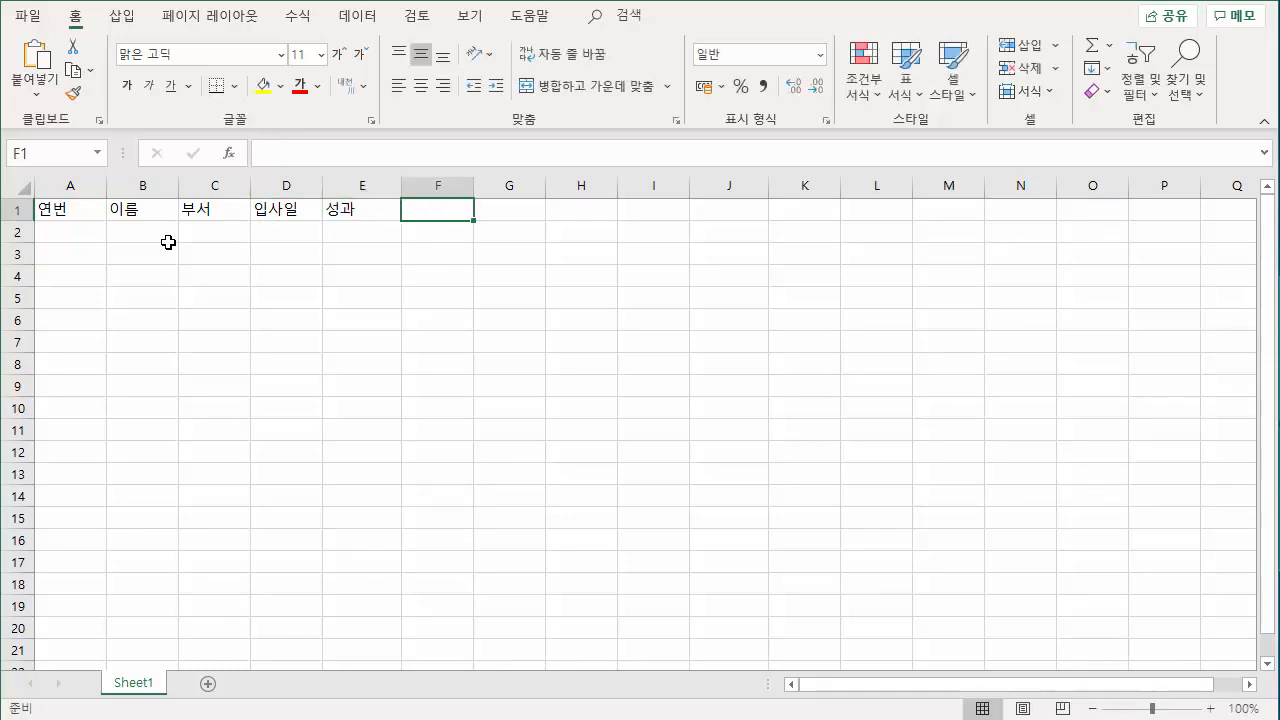
pyautogui.write('비율')
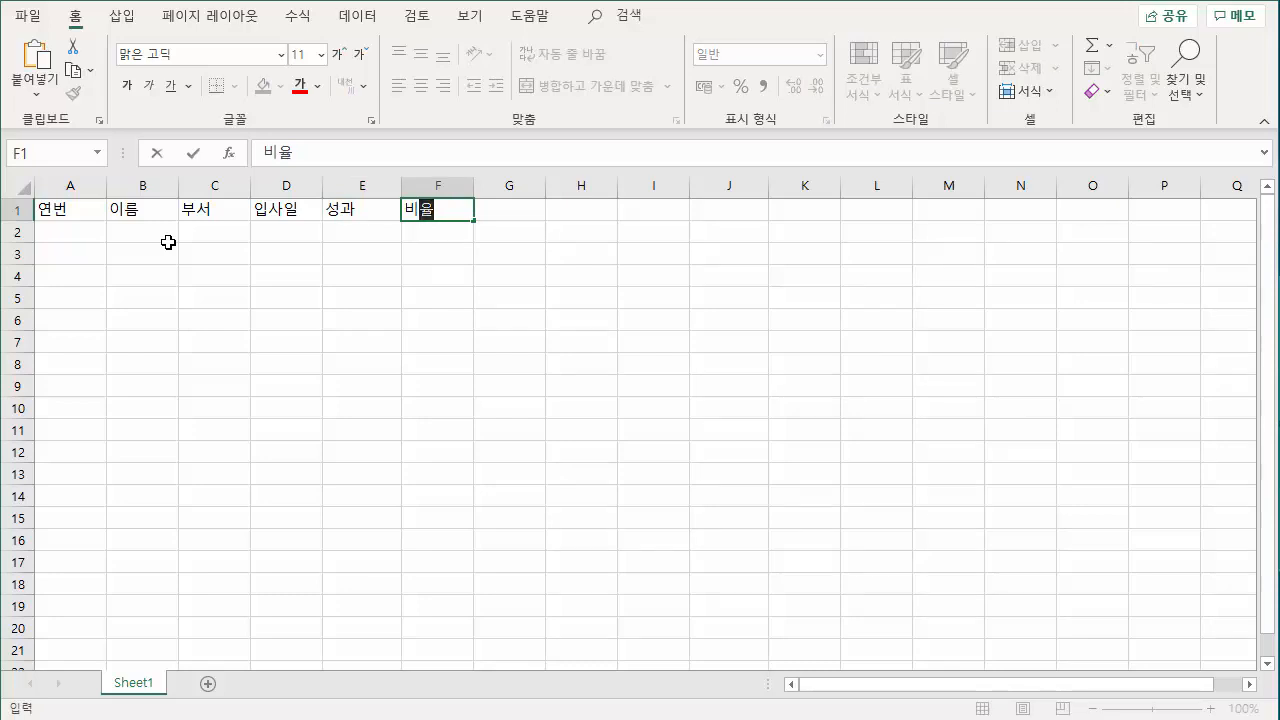
pyautogui.press('Return')
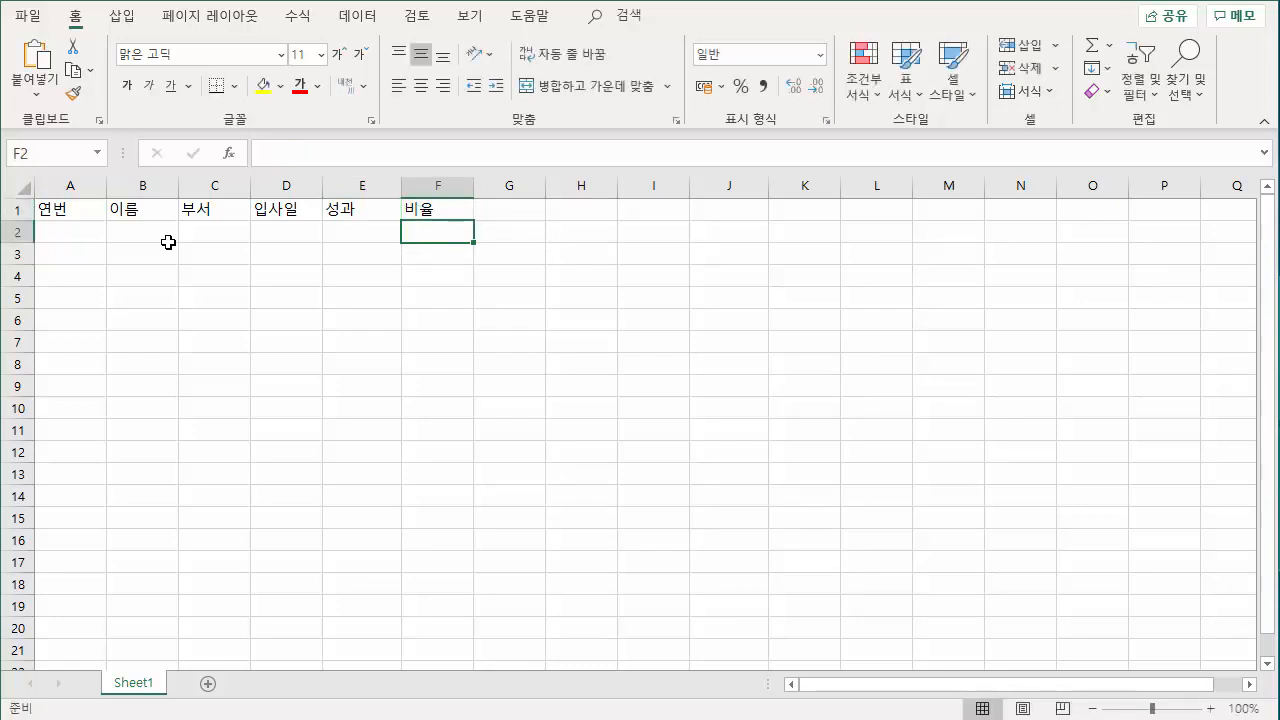
pyautogui.press('Left')
pyautogui.press('Left')
pyautogui.press('Left')
pyautogui.press('Left')
pyautogui.press('Left')
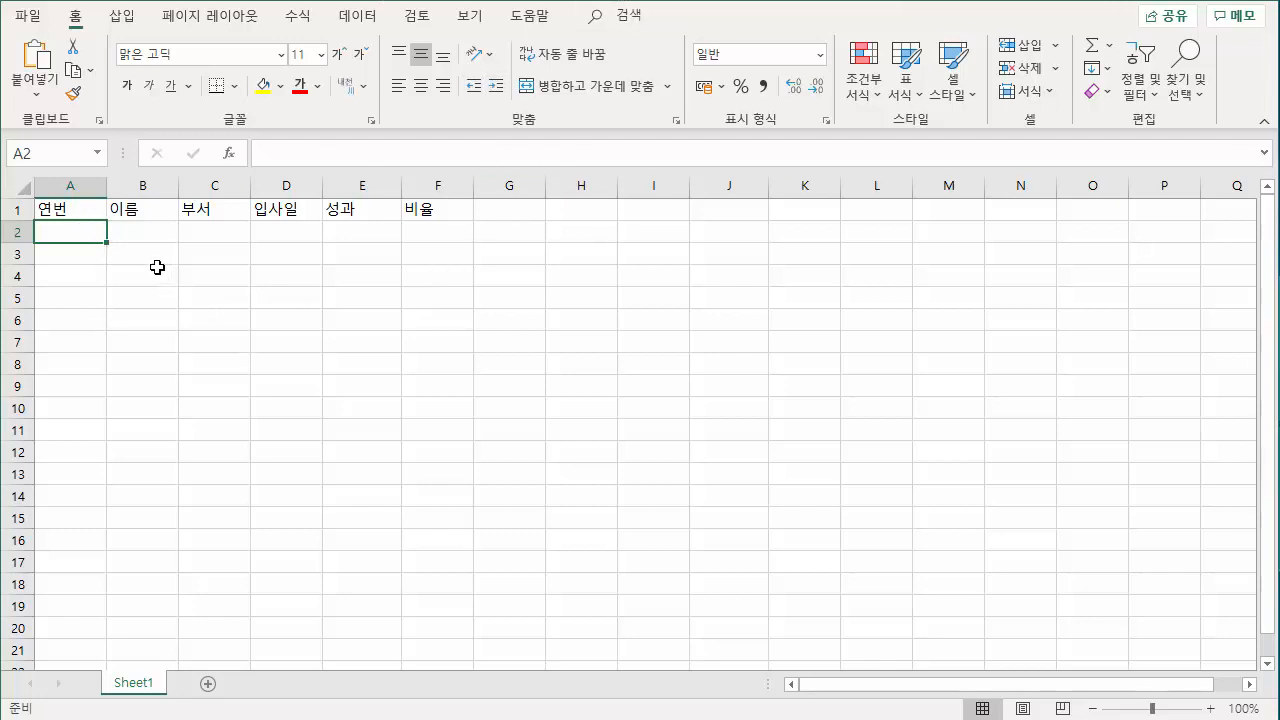
pyautogui.click(94, 215)
pyautogui.moveTo(94, 215); pyautogui.dragTo(417, 206)
pyautogui.click(87, 209)
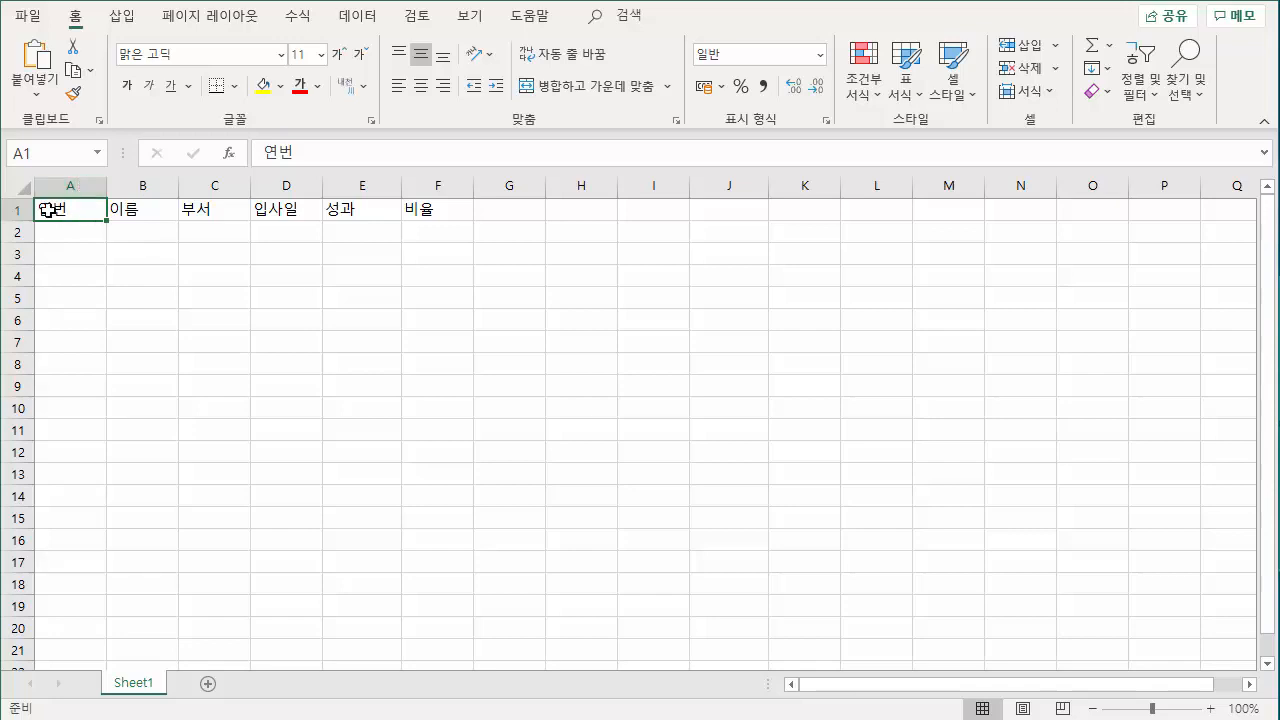
pyautogui.moveTo(63, 209); pyautogui.dragTo(415, 208)
pyautogui.click(309, 258)
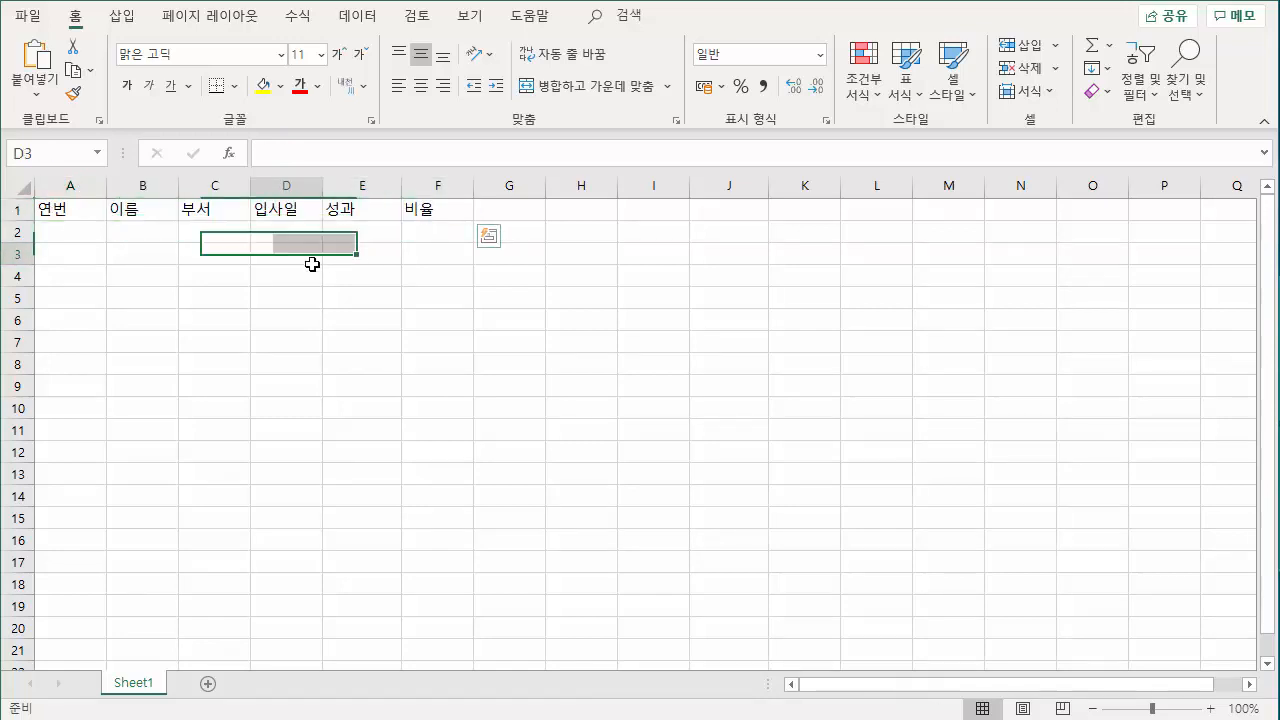
# Step: Enter the serial numbers 1 in cell A2 and 2 in cell A3 under the 연번 header
pyautogui.click(81, 239)
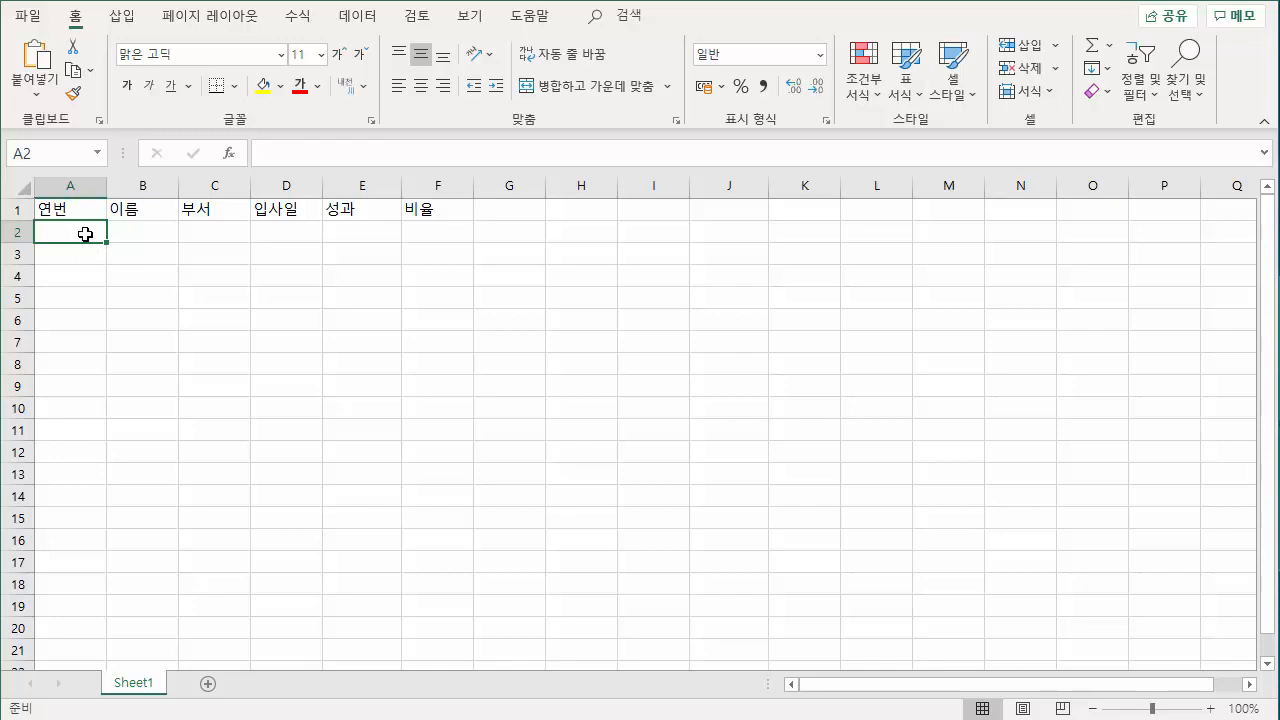
pyautogui.write('1')
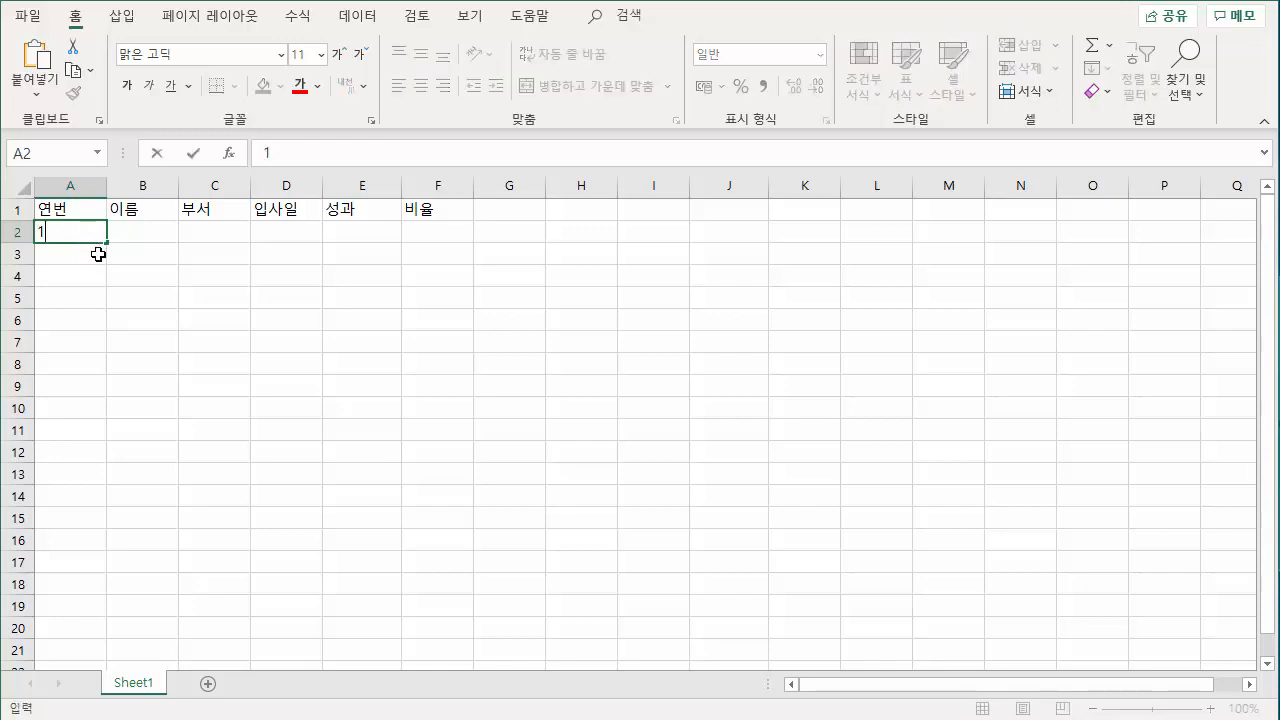
pyautogui.click(93, 252)
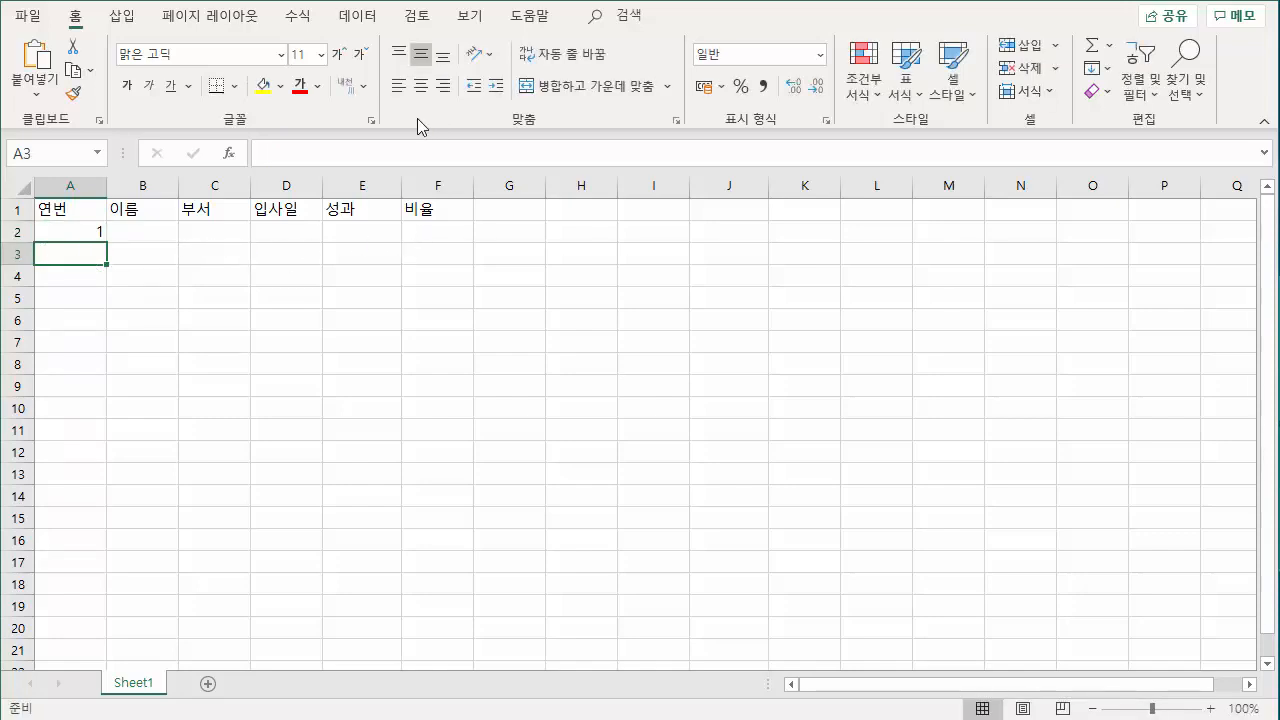
pyautogui.click(87, 235)
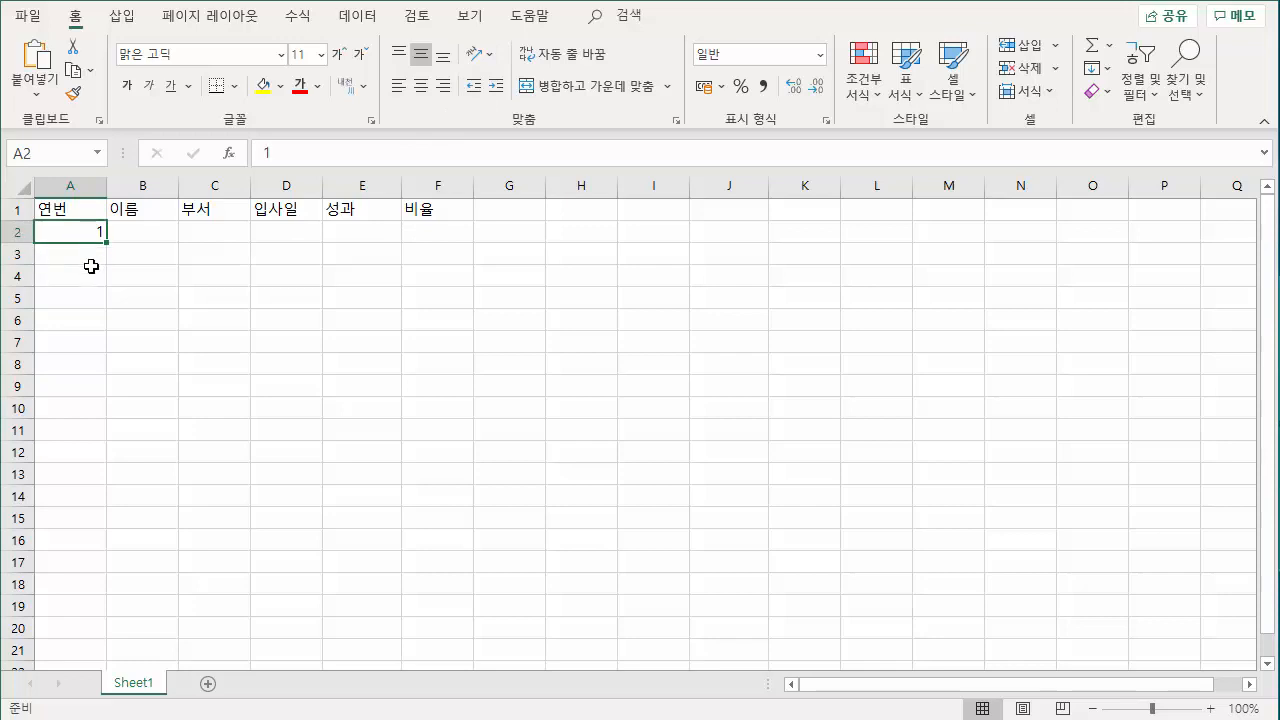
pyautogui.click(90, 258)
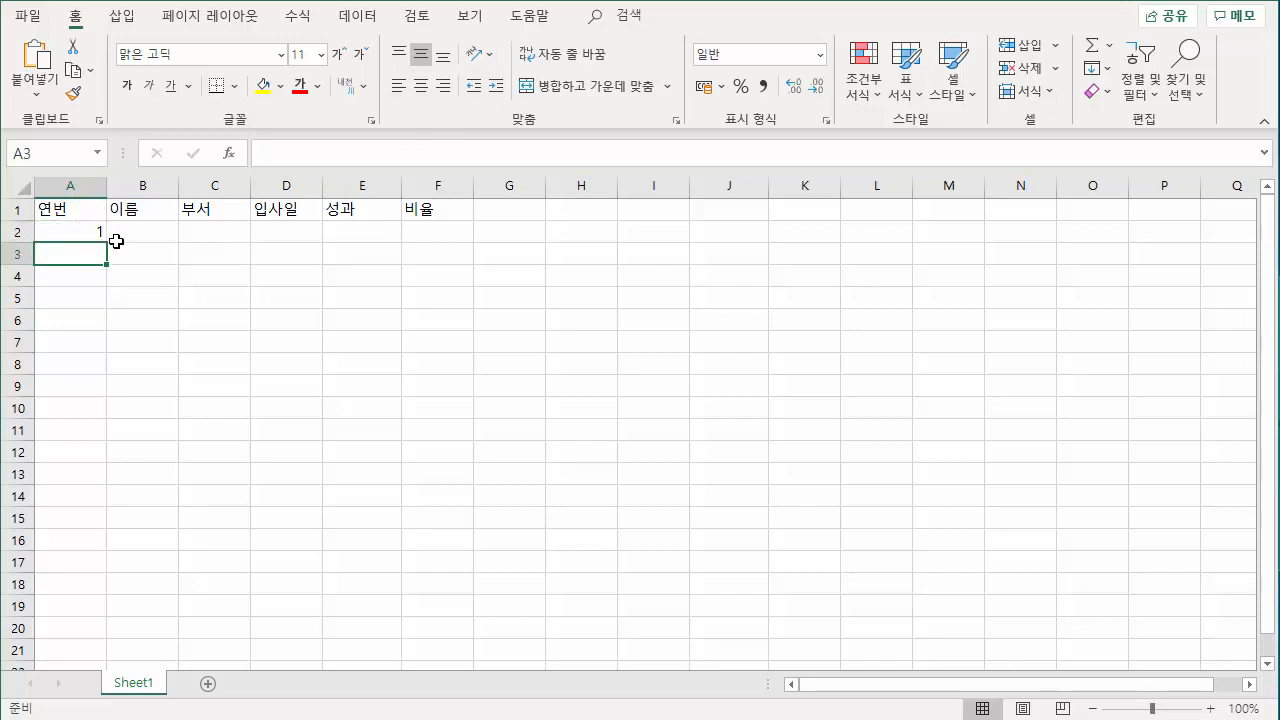
pyautogui.click(78, 232)
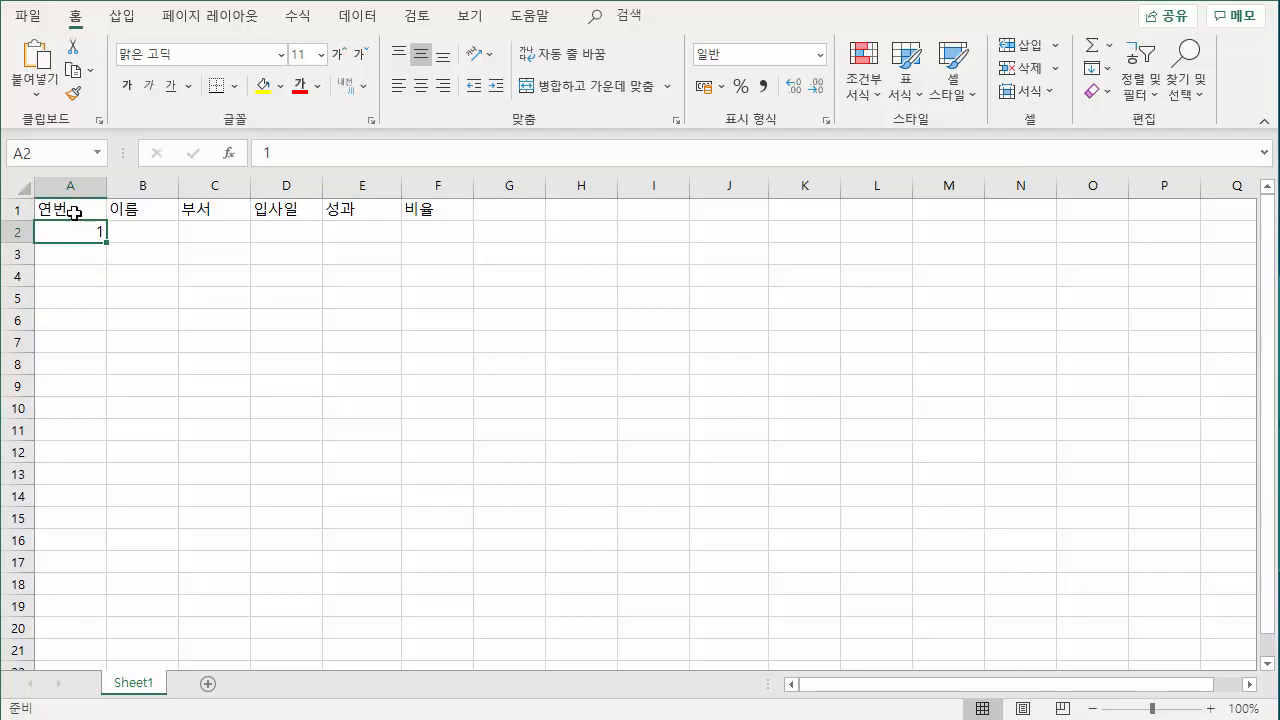
pyautogui.click(68, 214)
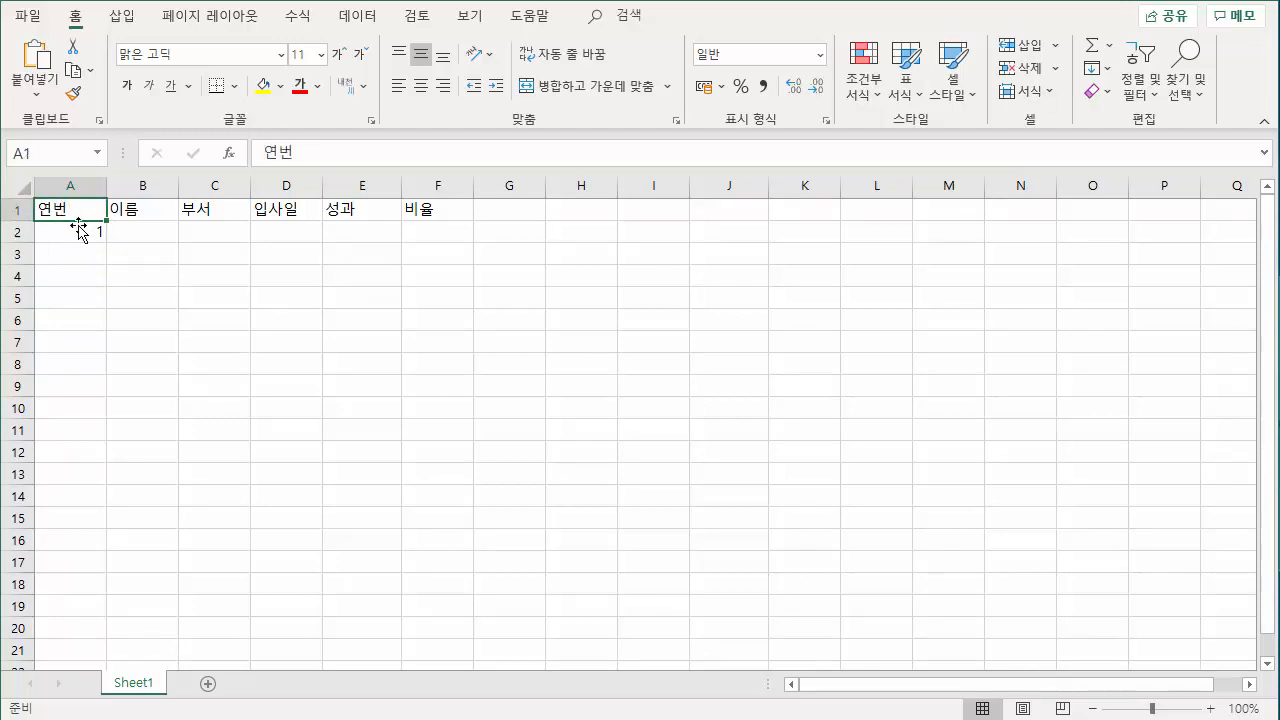
pyautogui.click(82, 254)
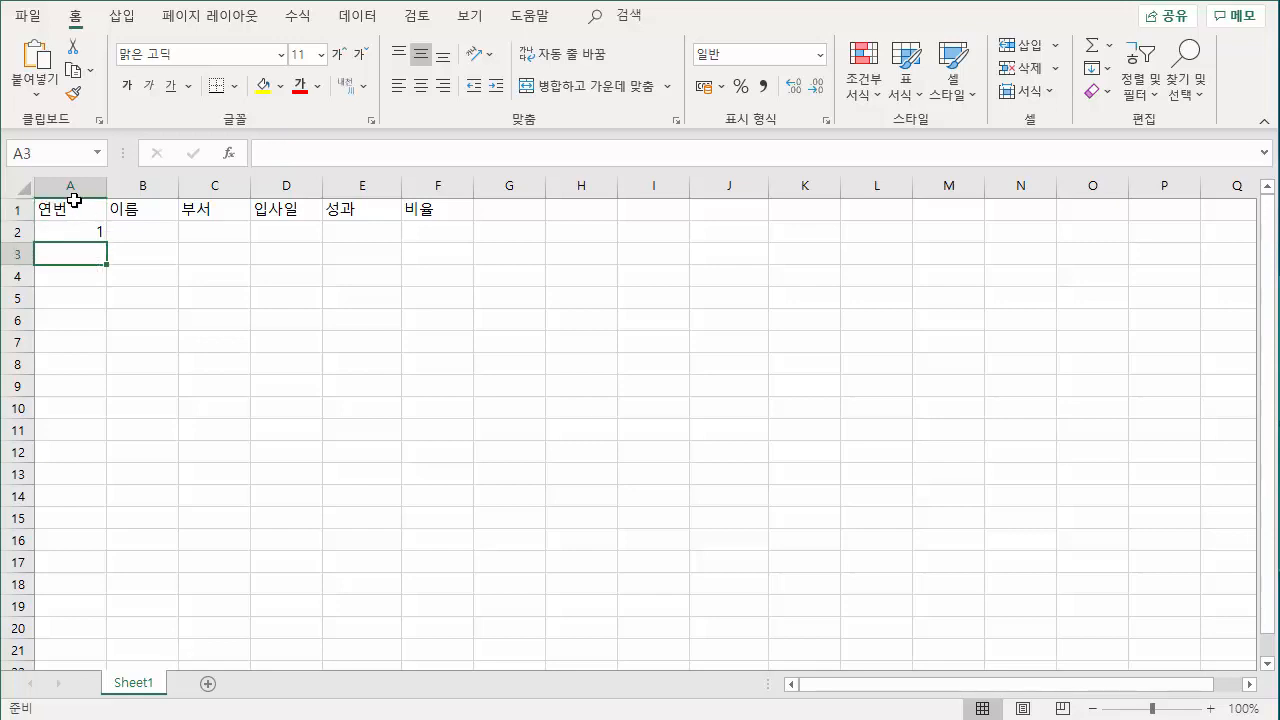
pyautogui.write('2')
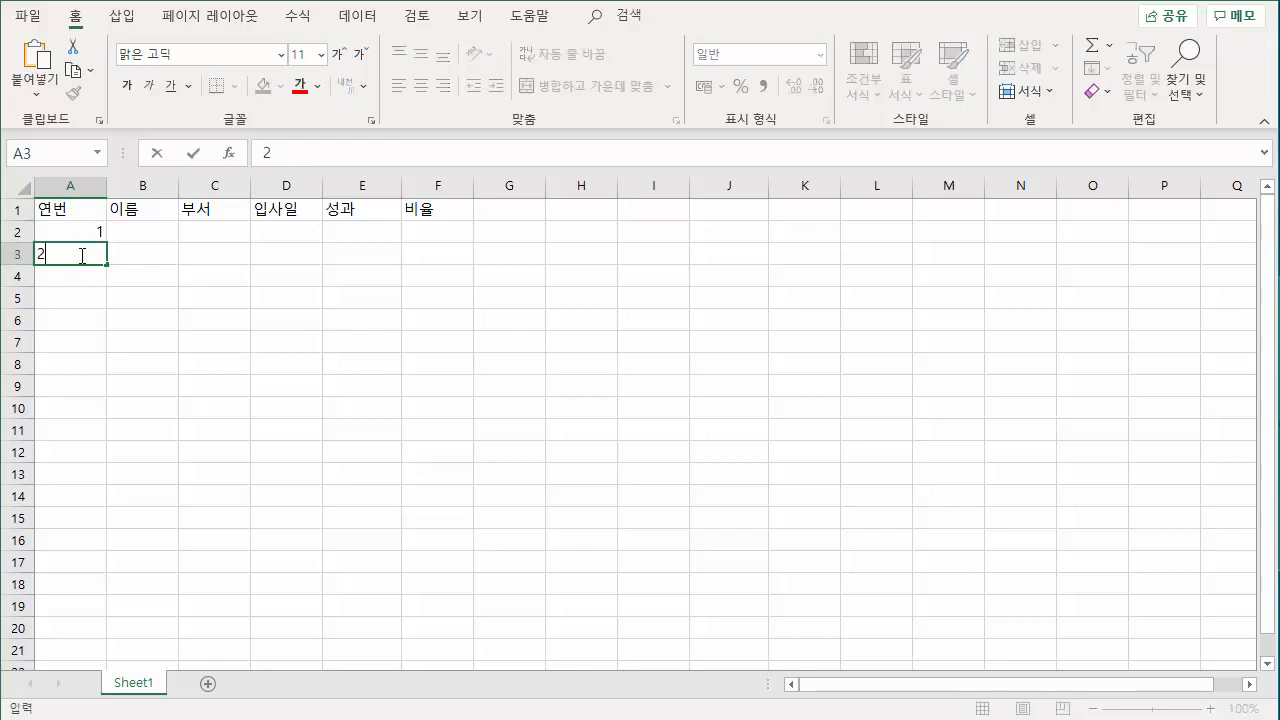
pyautogui.press('Return')
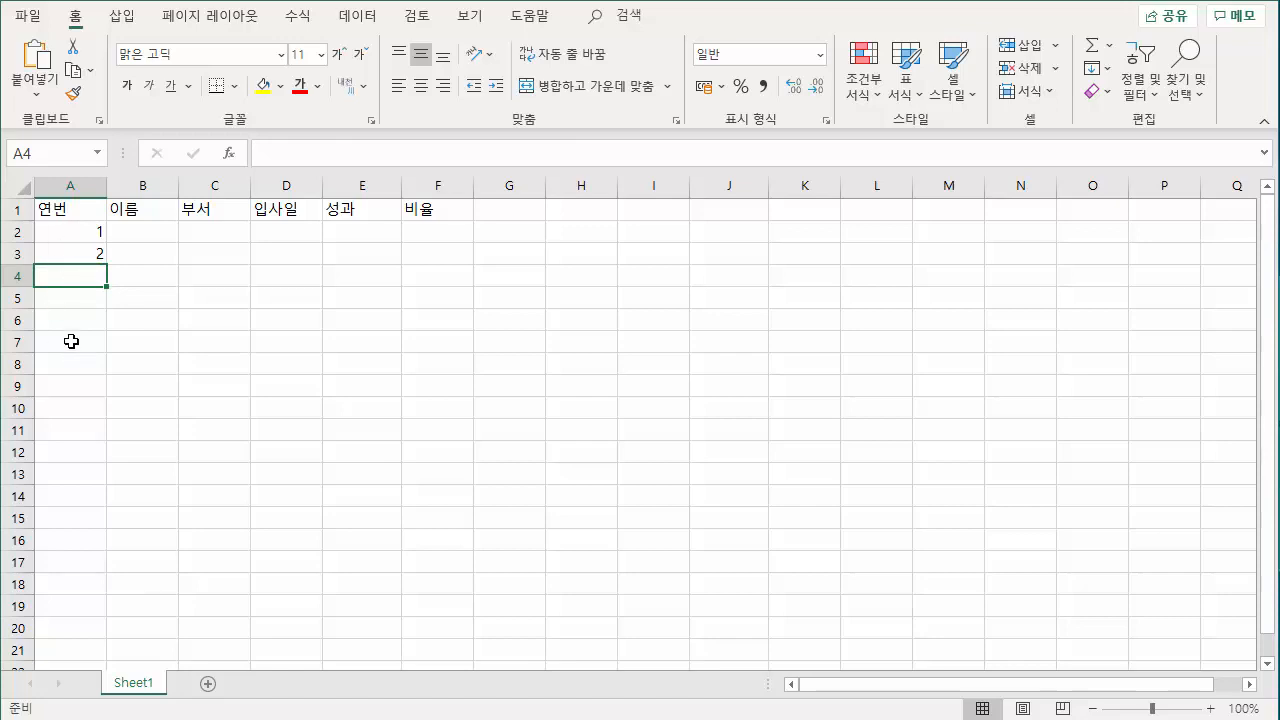
# Step: Extend the number series from cells A2:A3 down to A8 with AutoFill, so it runs from 1 to 7
pyautogui.click(72, 231)
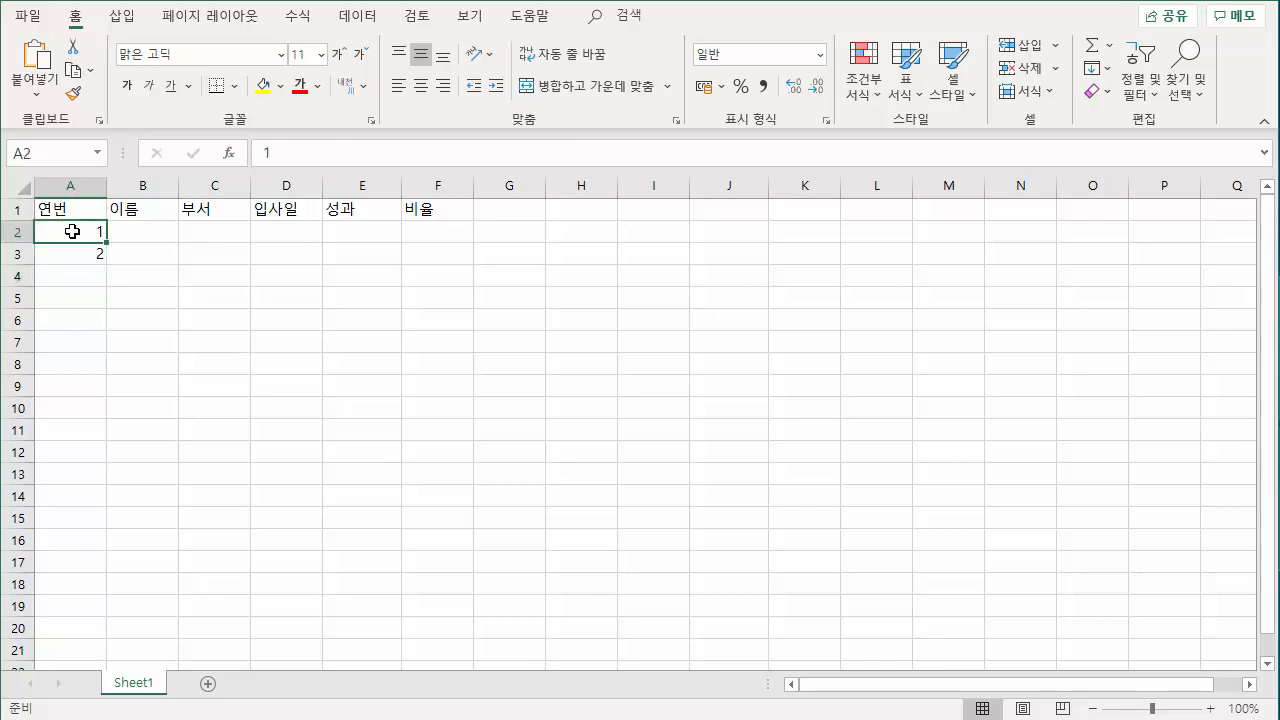
pyautogui.moveTo(72, 236); pyautogui.dragTo(72, 252)
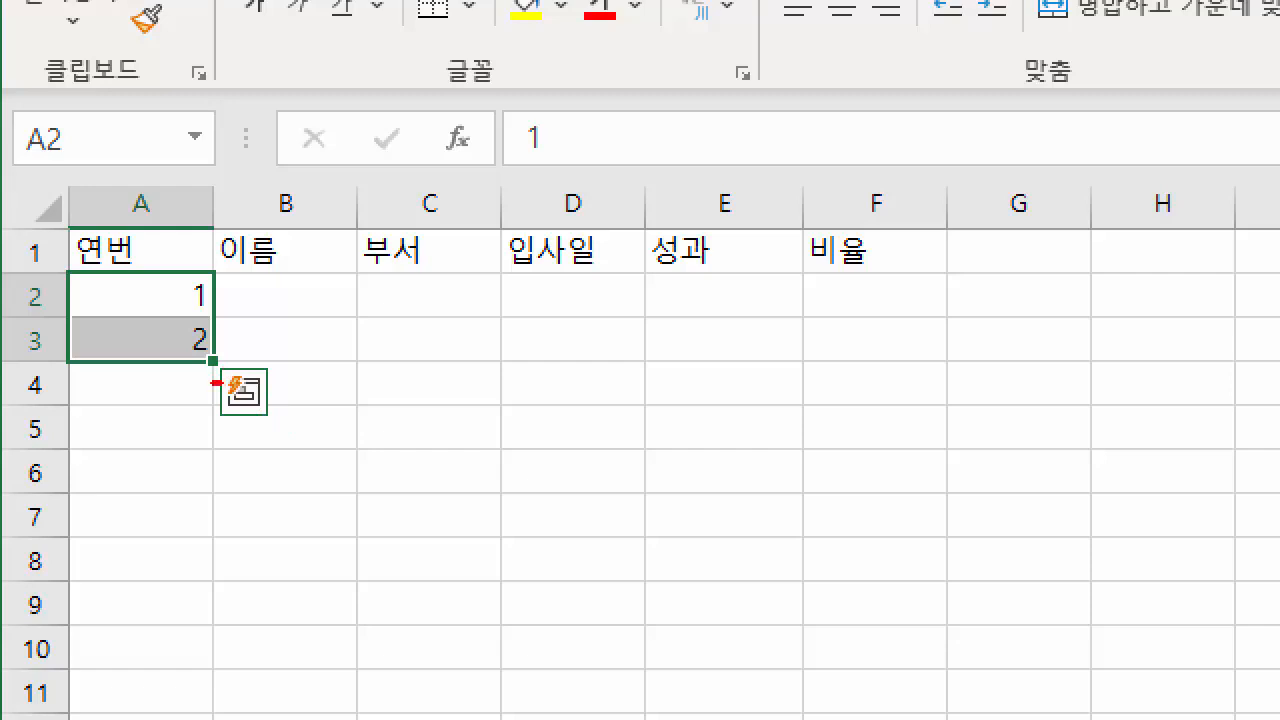
pyautogui.moveTo(216, 382)
pyautogui.mouseDown()
pyautogui.moveTo(201, 333)
pyautogui.moveTo(224, 375)
pyautogui.moveTo(214, 380)
pyautogui.moveTo(250, 382)
pyautogui.moveTo(236, 413)
pyautogui.mouseUp()
pyautogui.moveTo(226, 378); pyautogui.dragTo(268, 405)
pyautogui.press('Escape')
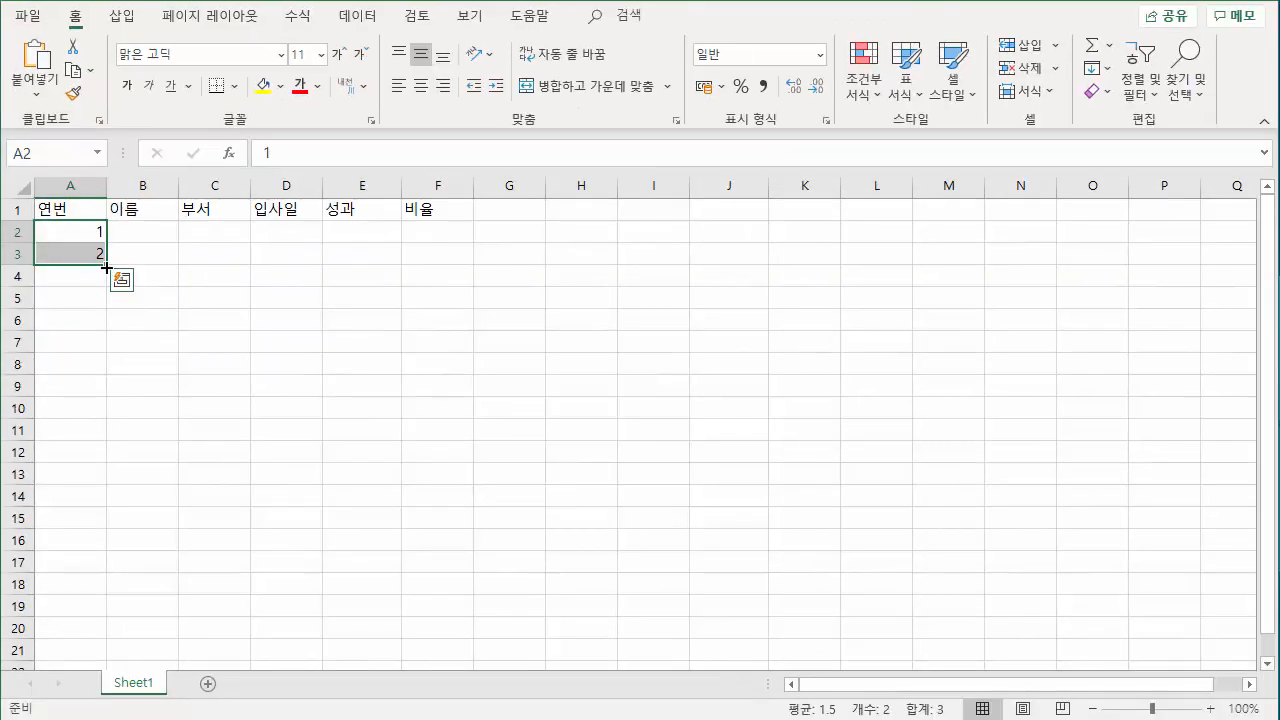
pyautogui.moveTo(106, 267); pyautogui.dragTo(107, 373)
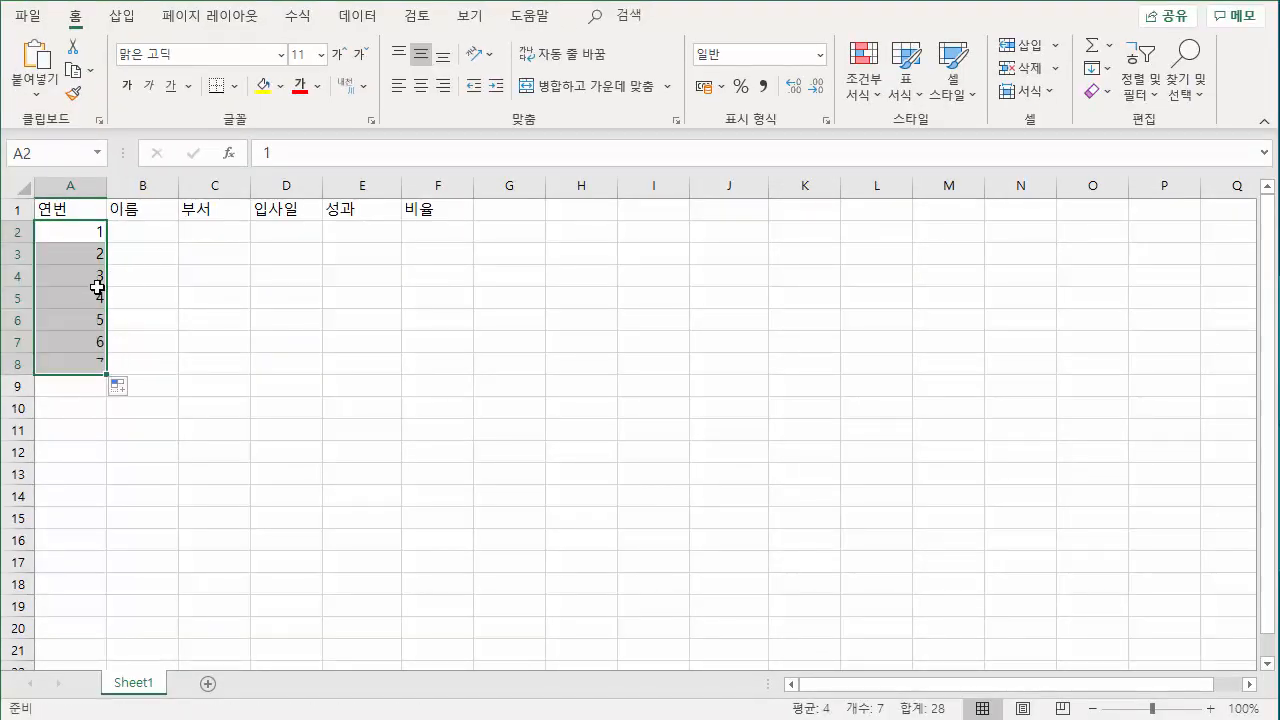
pyautogui.click(83, 227)
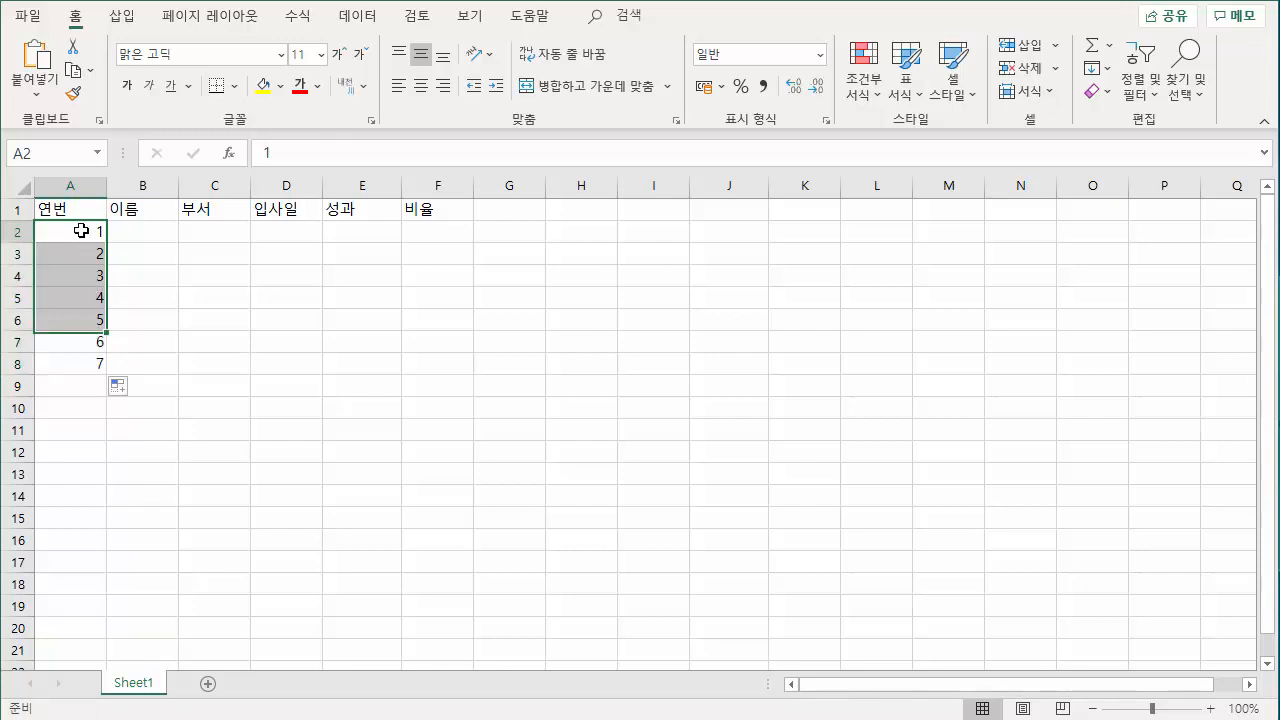
# Step: Enter 10 in cell A2 and 20 in A3, and extend the series down to A8 with AutoFill, ending at 70
pyautogui.write('10')
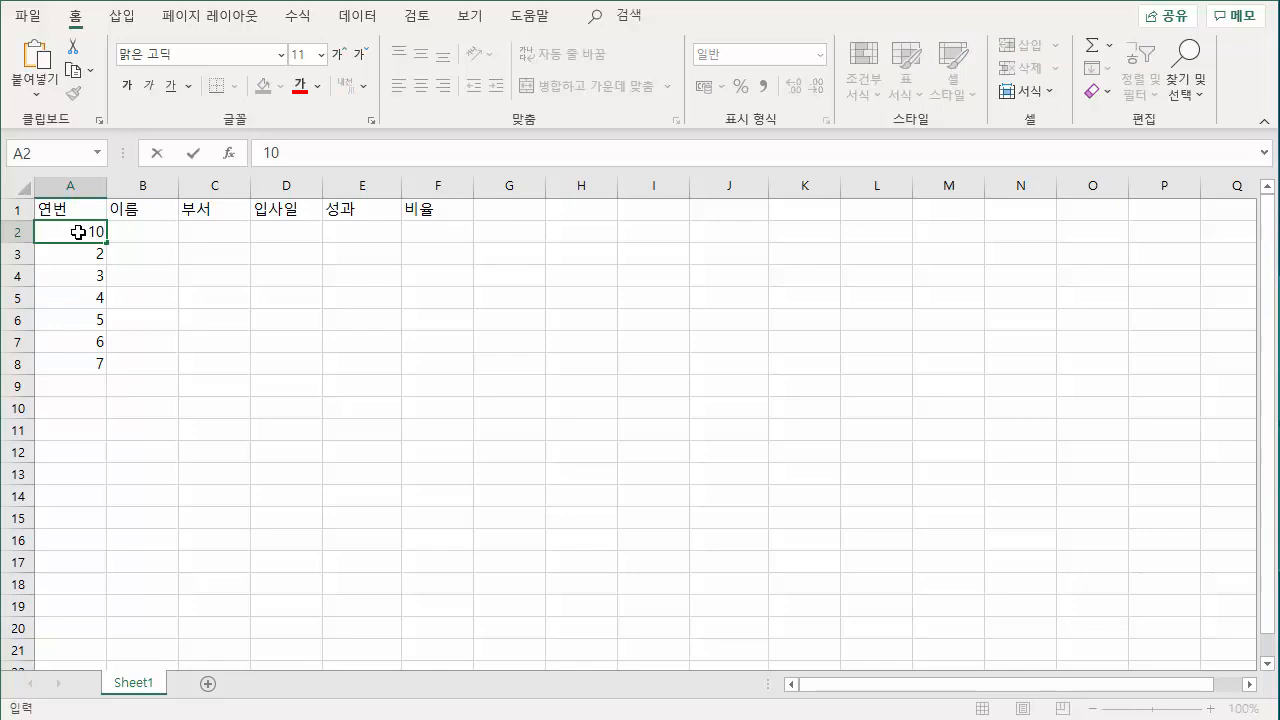
pyautogui.press('Return')
pyautogui.write('20')
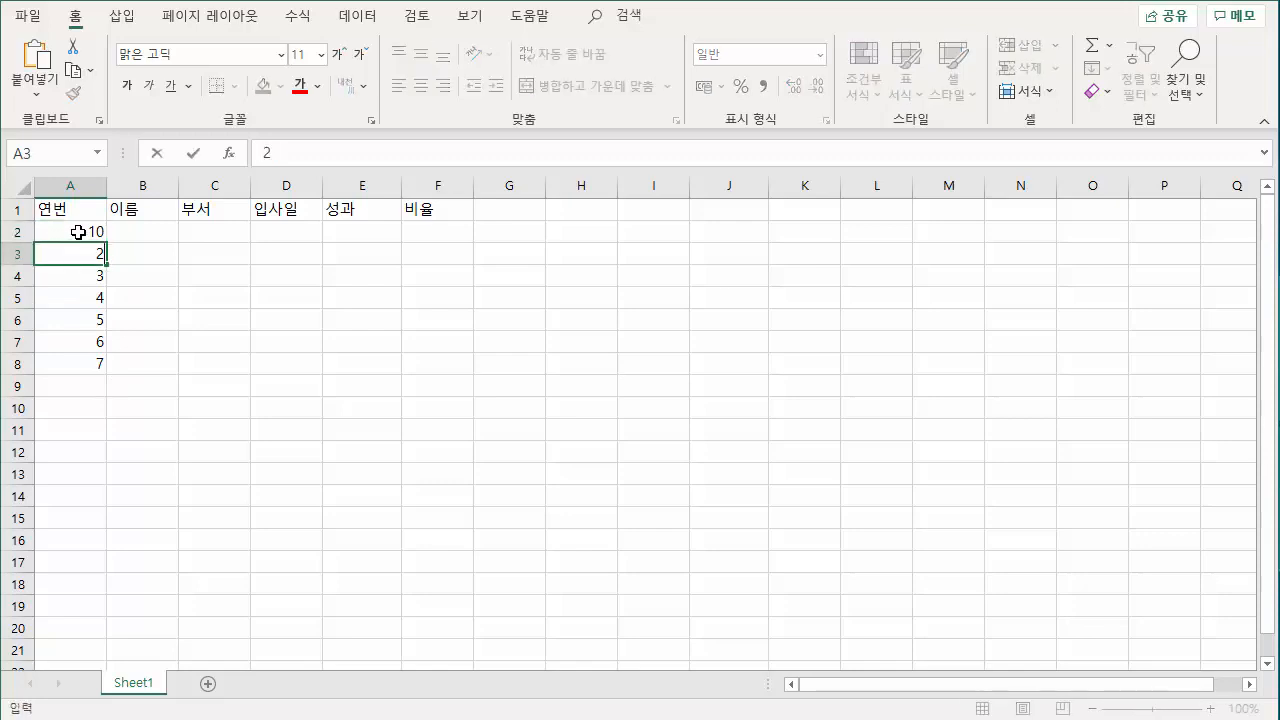
pyautogui.press('Return')
pyautogui.moveTo(78, 232)
pyautogui.mouseDown()
pyautogui.moveTo(64, 232)
pyautogui.moveTo(73, 252)
pyautogui.mouseUp()
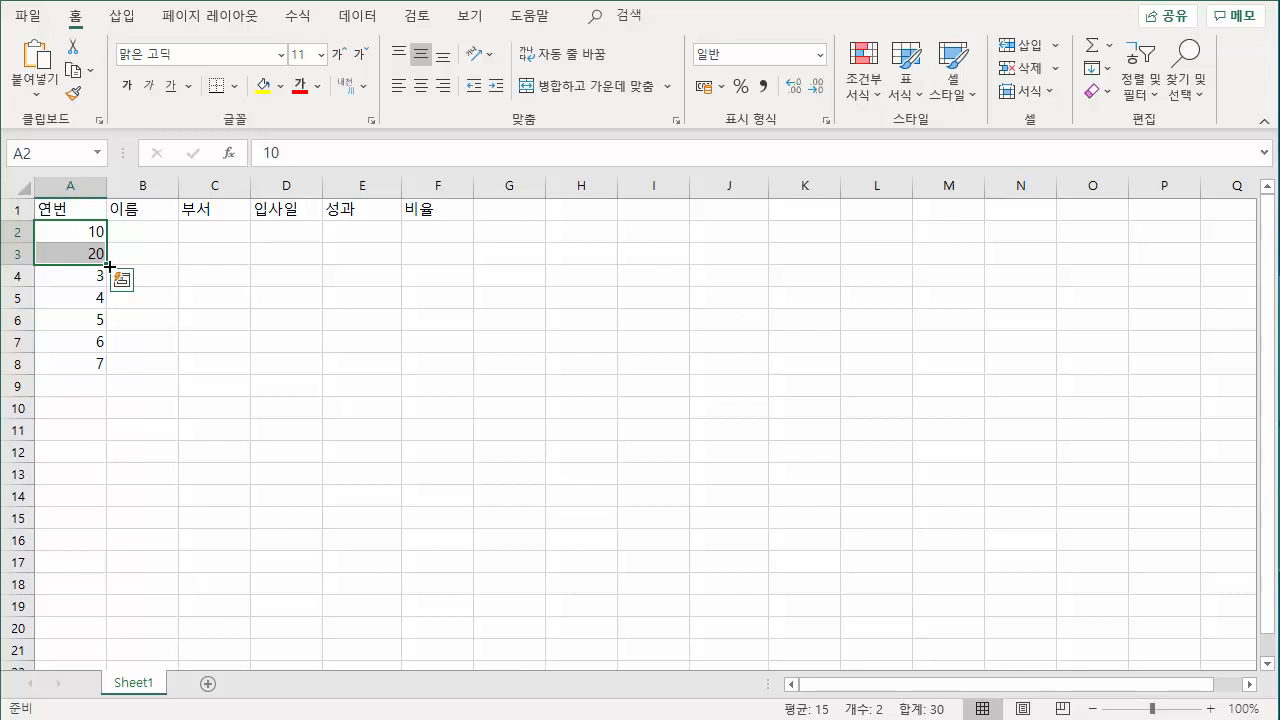
pyautogui.moveTo(108, 267); pyautogui.dragTo(110, 366)
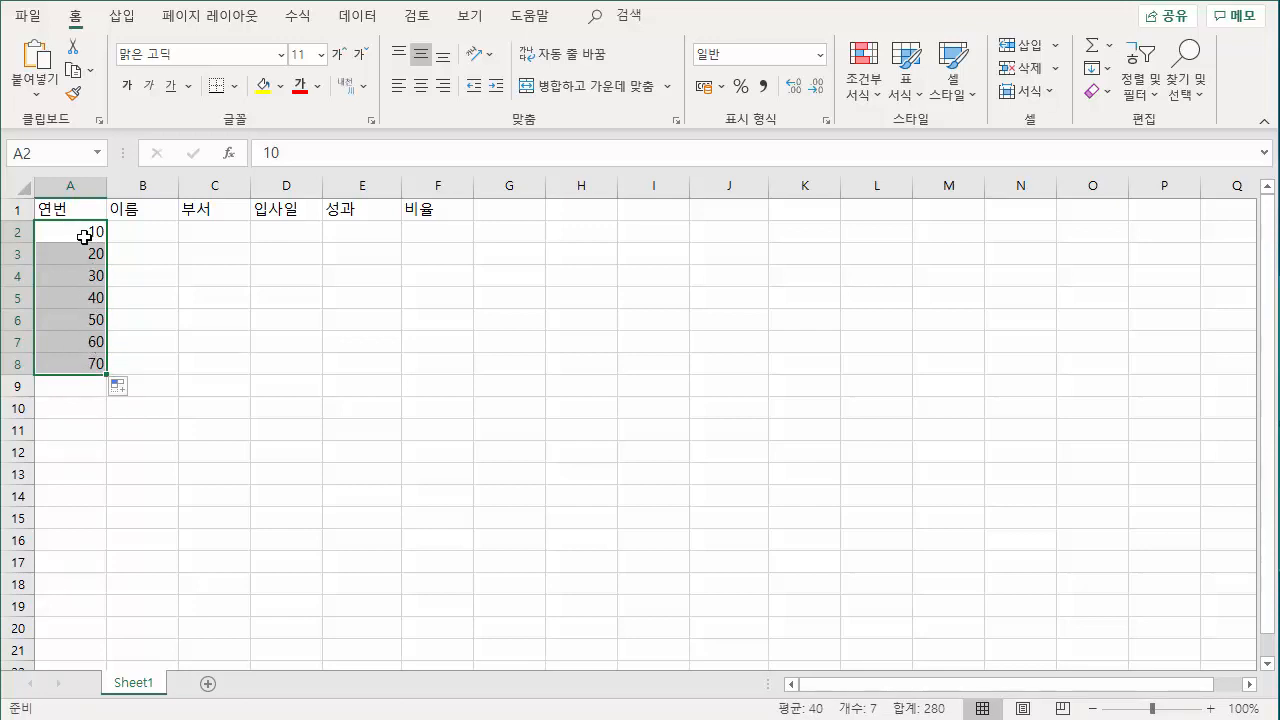
# Step: Clear all the serial numbers from cells A2:A8, keeping the 연번 header
pyautogui.moveTo(86, 233); pyautogui.dragTo(91, 366)
pyautogui.moveTo(90, 236); pyautogui.dragTo(94, 360)
pyautogui.click(250, 718)
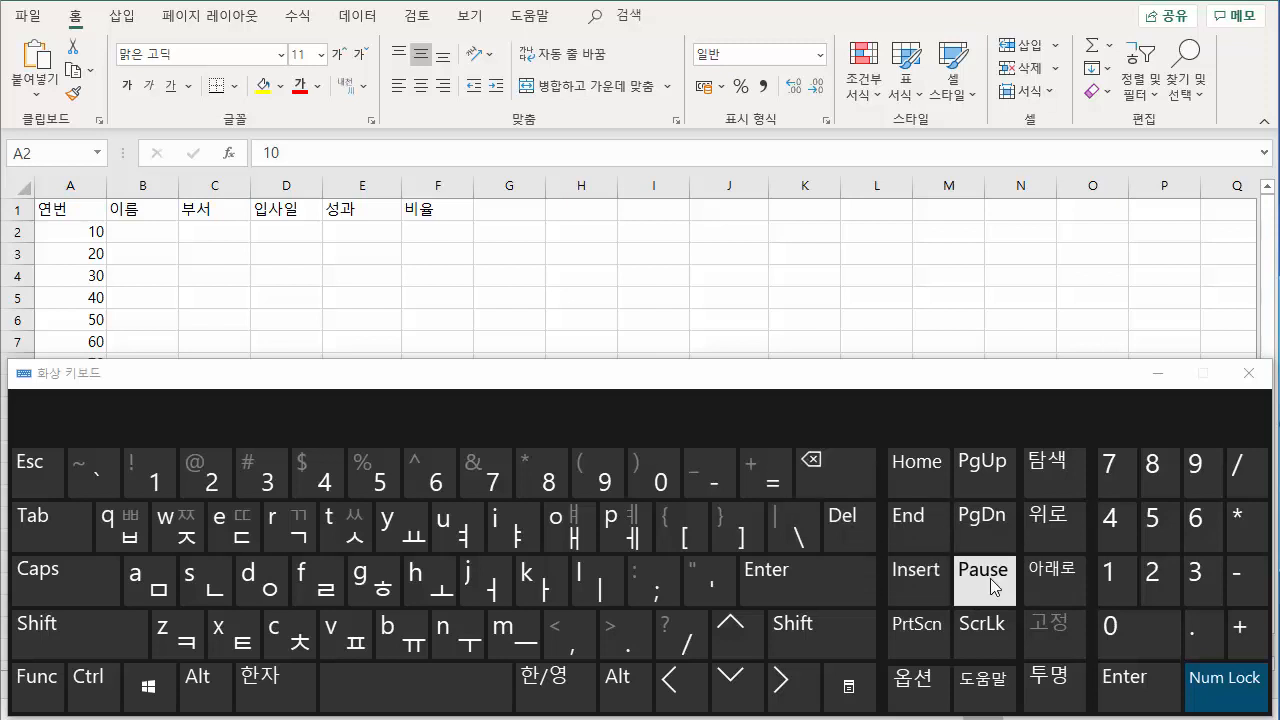
pyautogui.click(1248, 372)
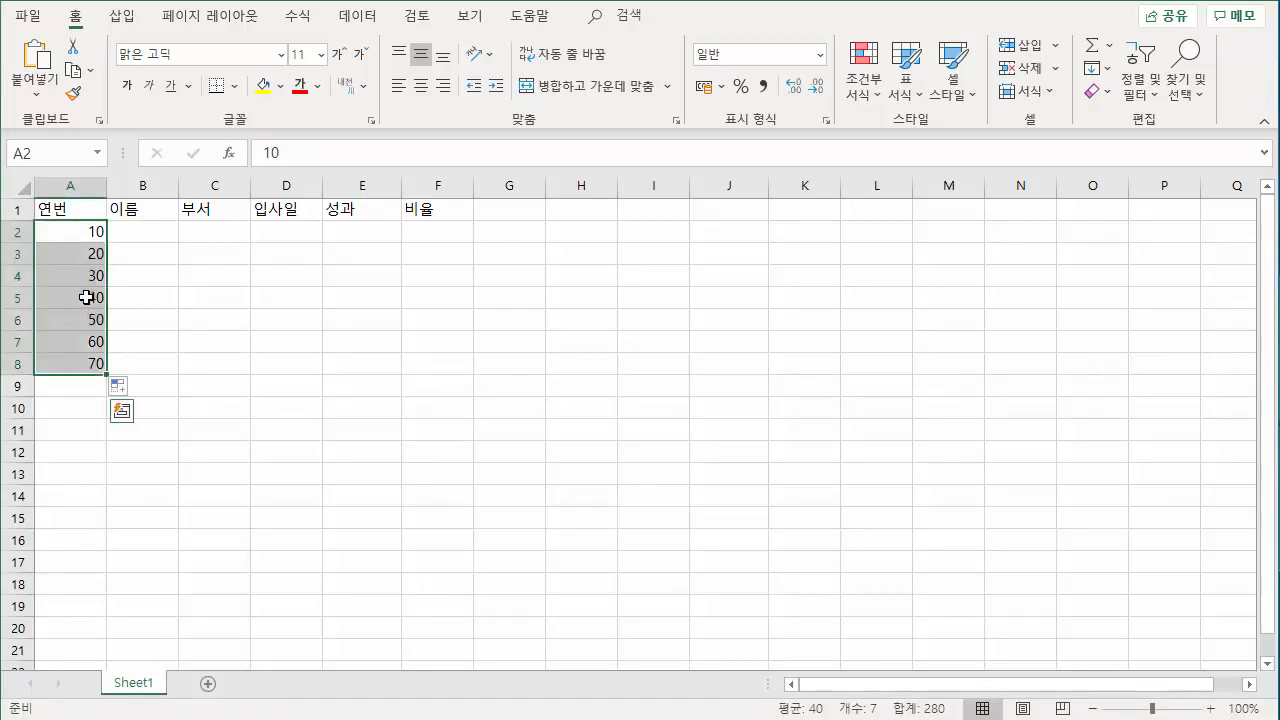
pyautogui.press('Delete')
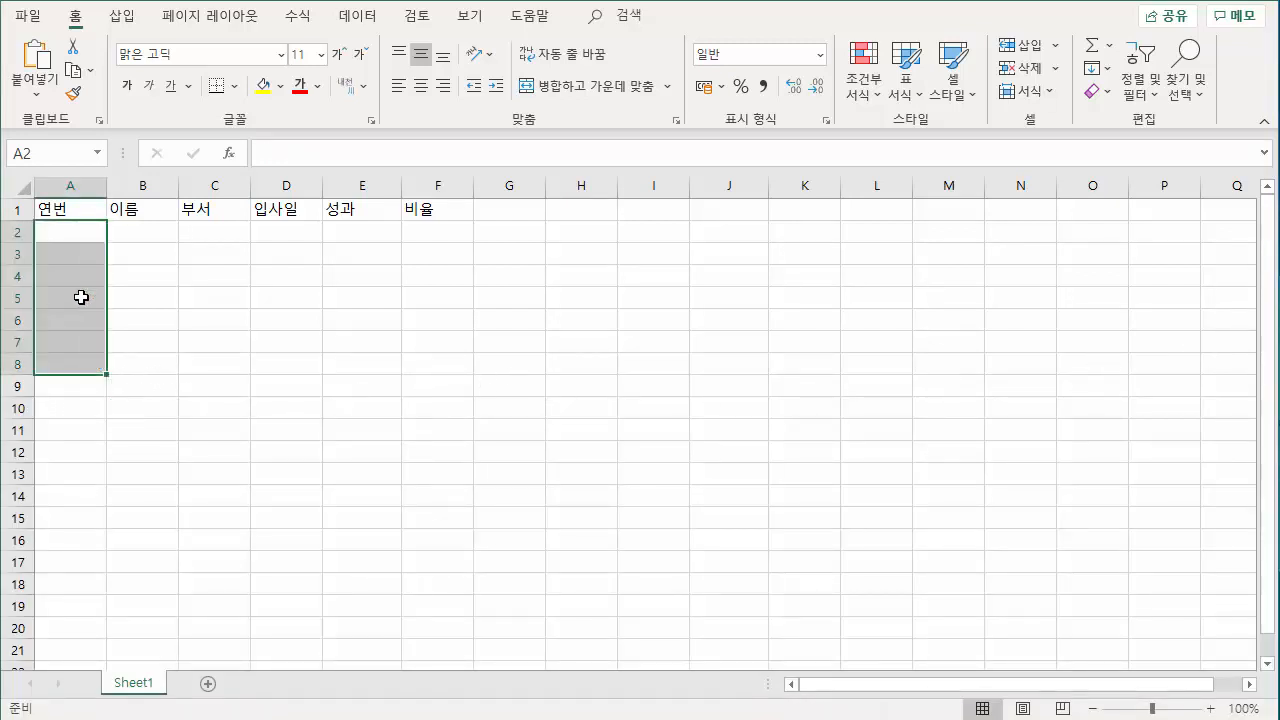
pyautogui.click(136, 316)
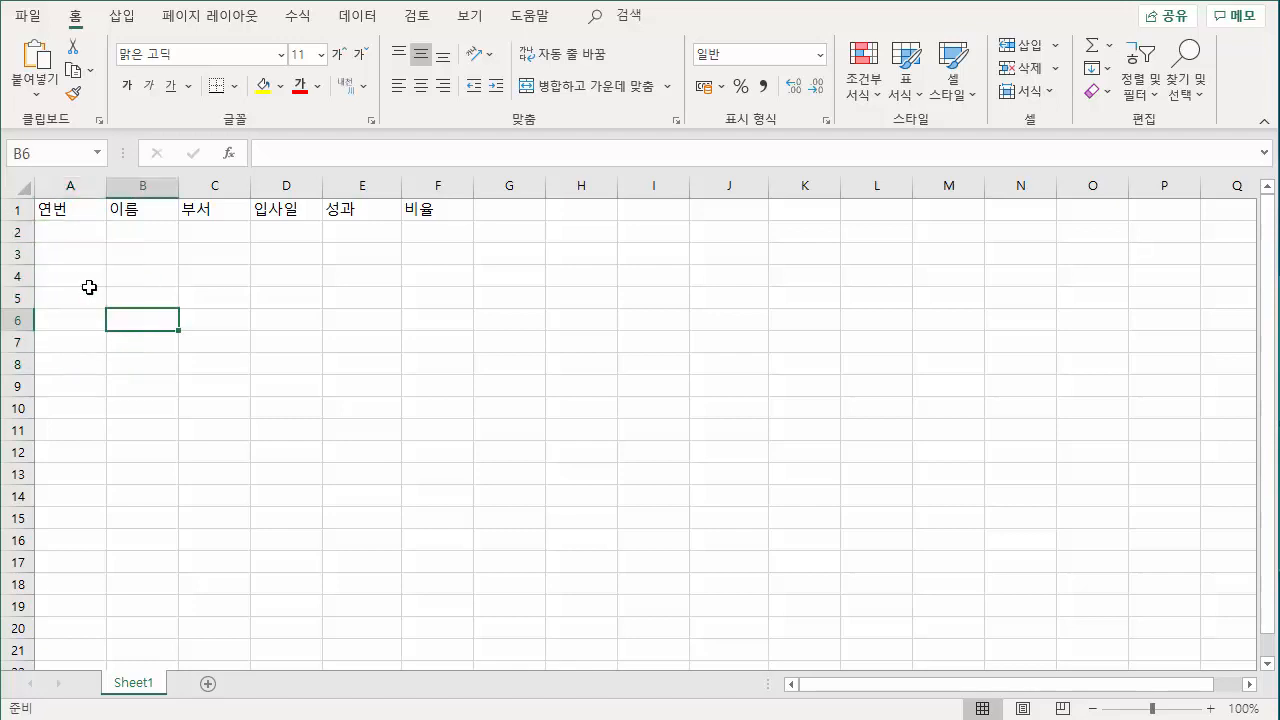
# Step: Enter the starting serial number 1 in cell A2
pyautogui.click(91, 237)
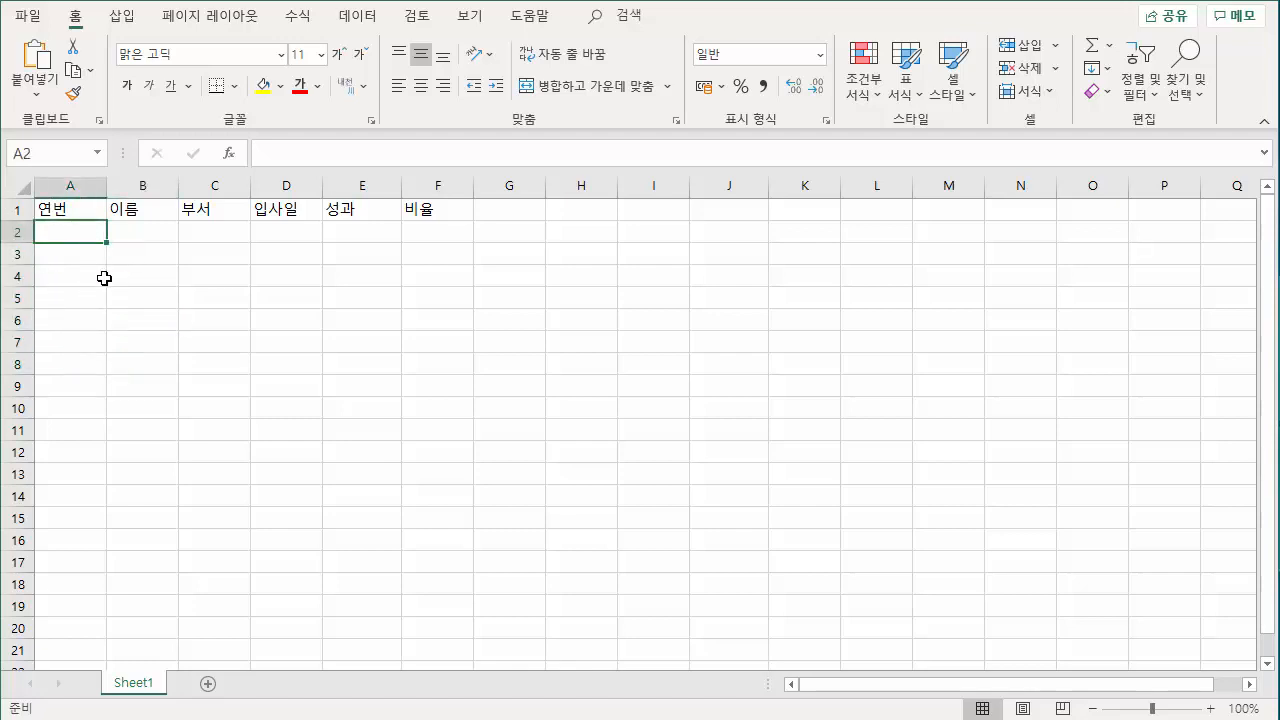
pyautogui.write('1')
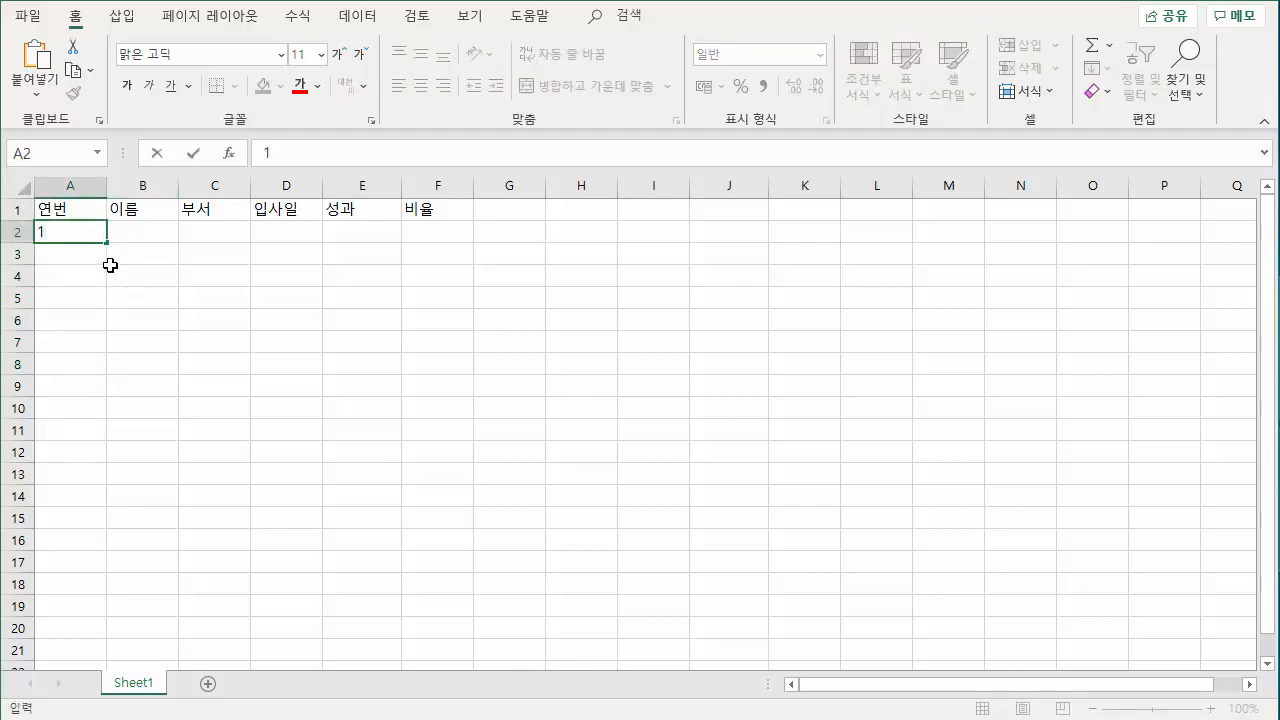
pyautogui.press('Return')
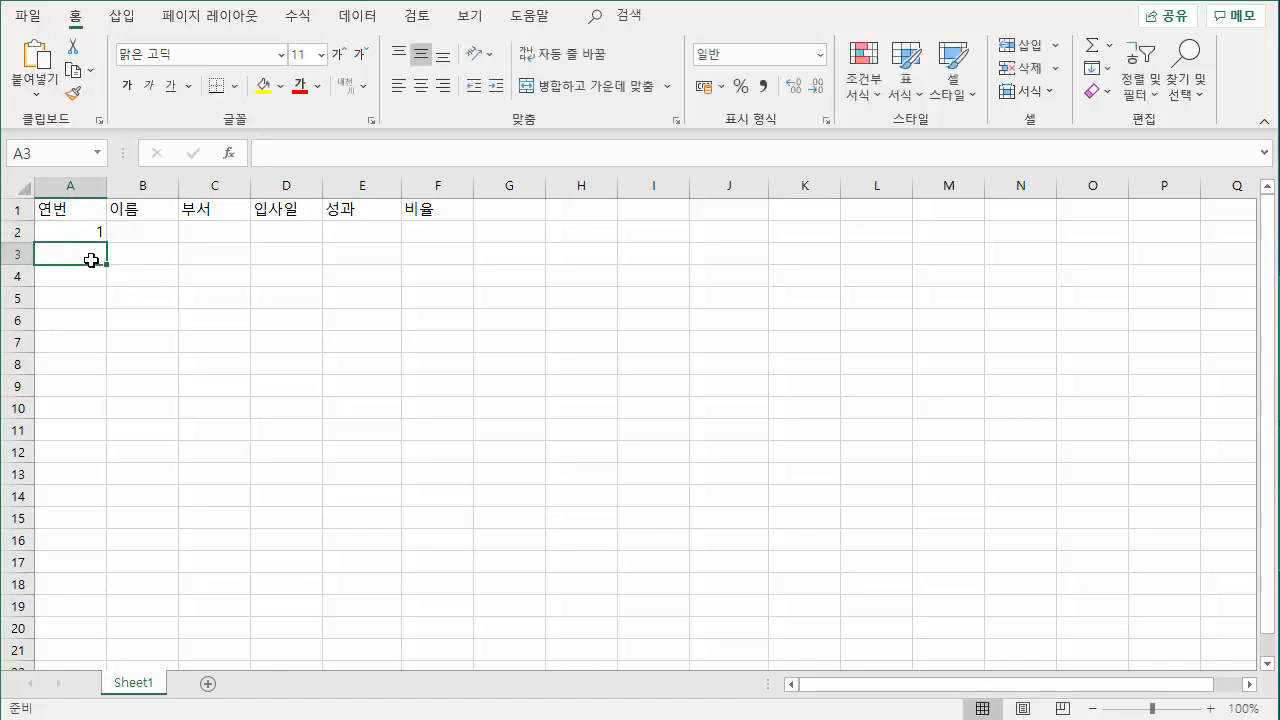
# Step: Fill cells A2:A8 with a linear series down the column, using a step value of 10
pyautogui.click(94, 237)
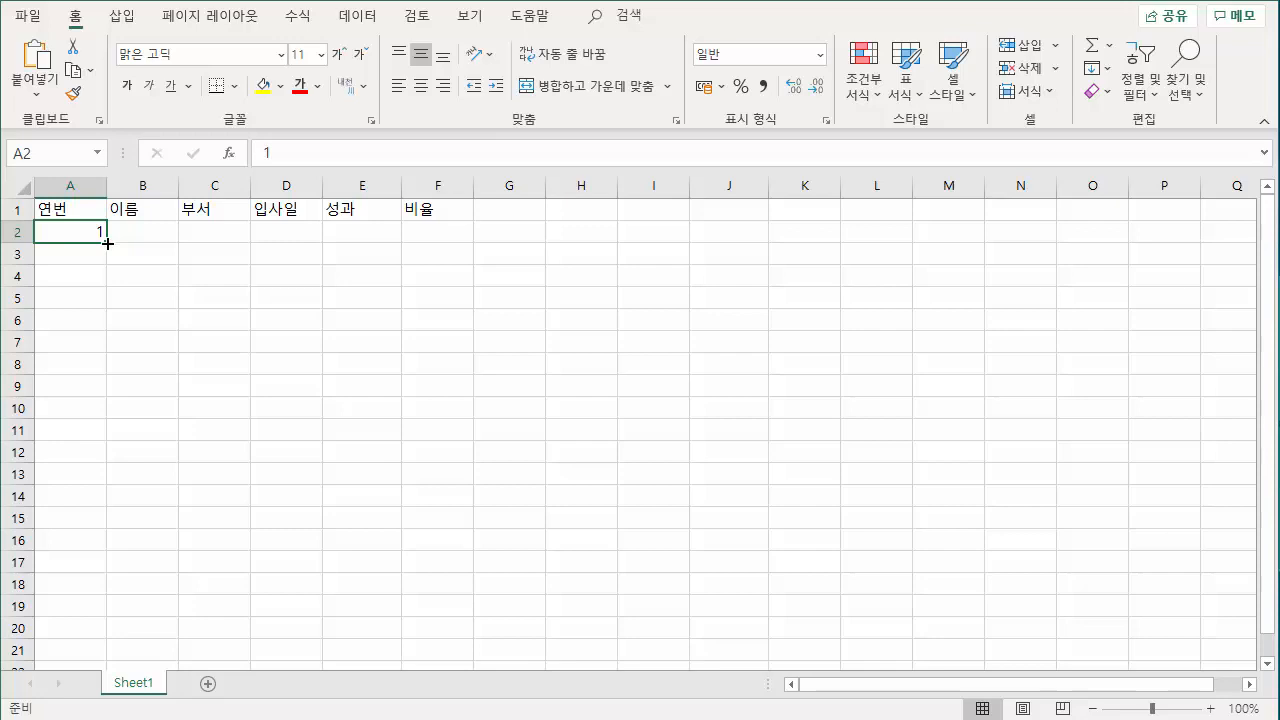
pyautogui.moveTo(107, 243); pyautogui.dragTo(100, 383)
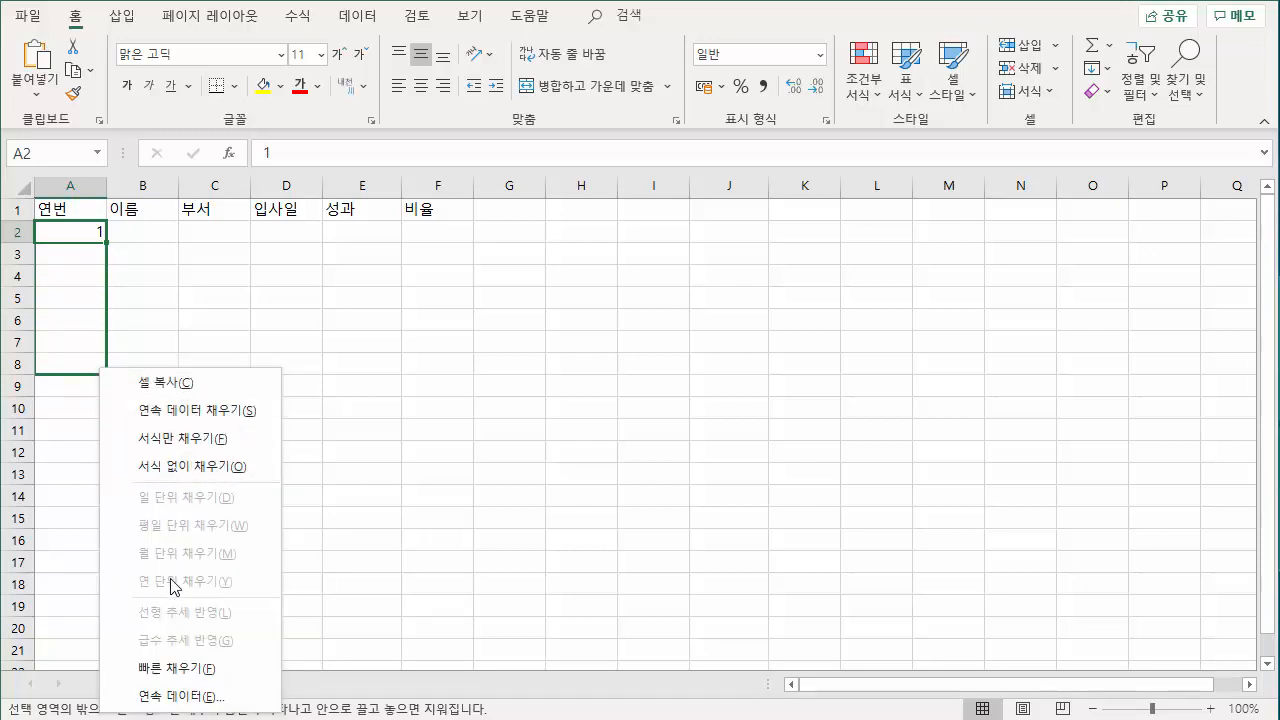
pyautogui.click(200, 700)
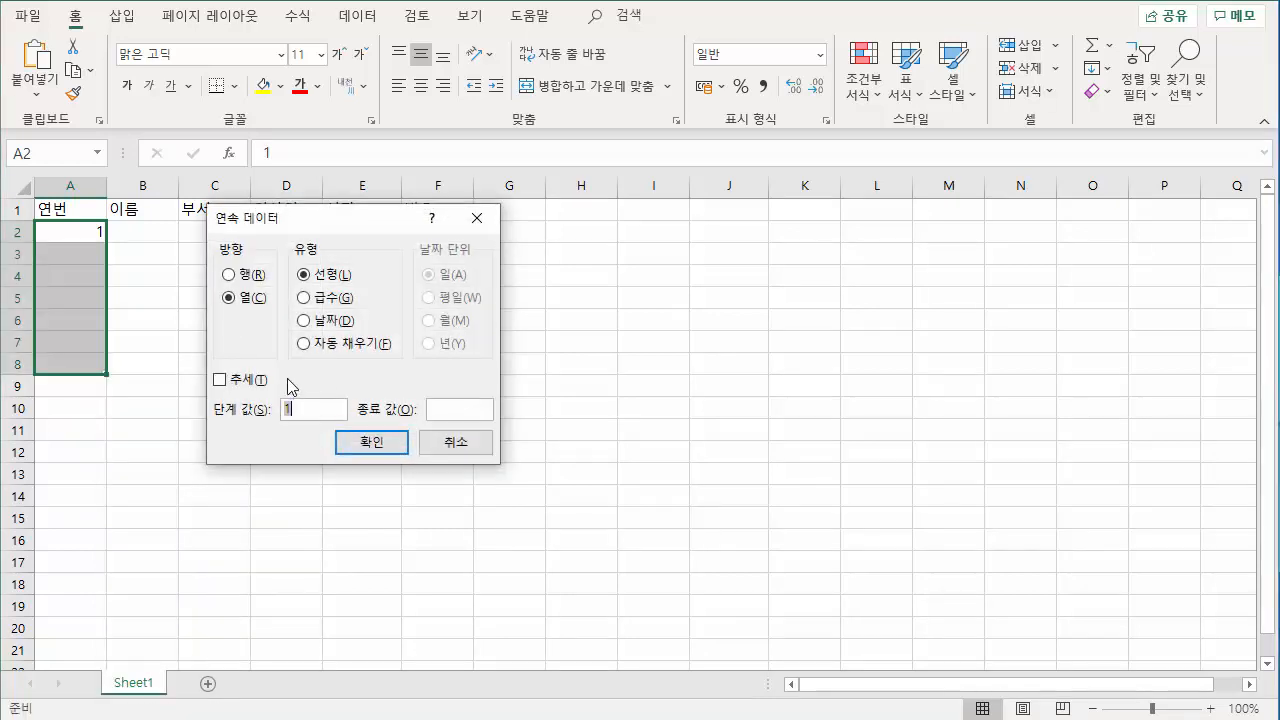
pyautogui.moveTo(318, 187); pyautogui.dragTo(313, 166)
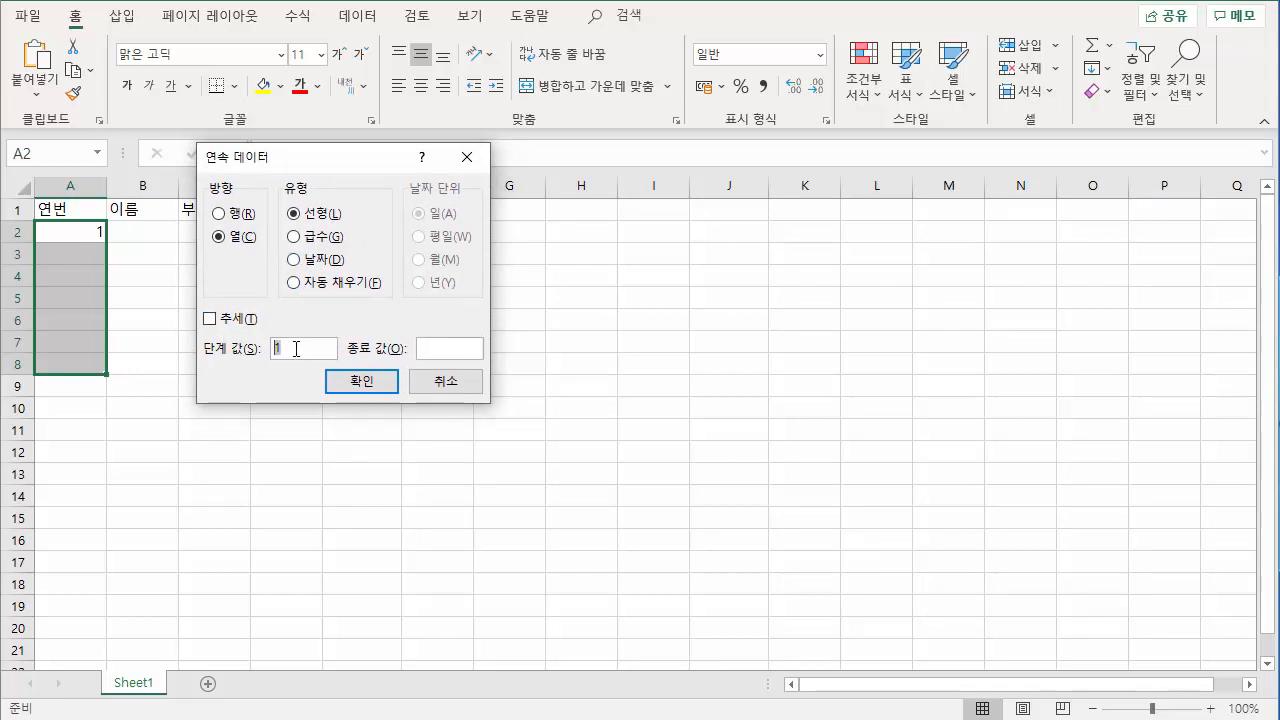
pyautogui.write('10')
pyautogui.click(357, 384)
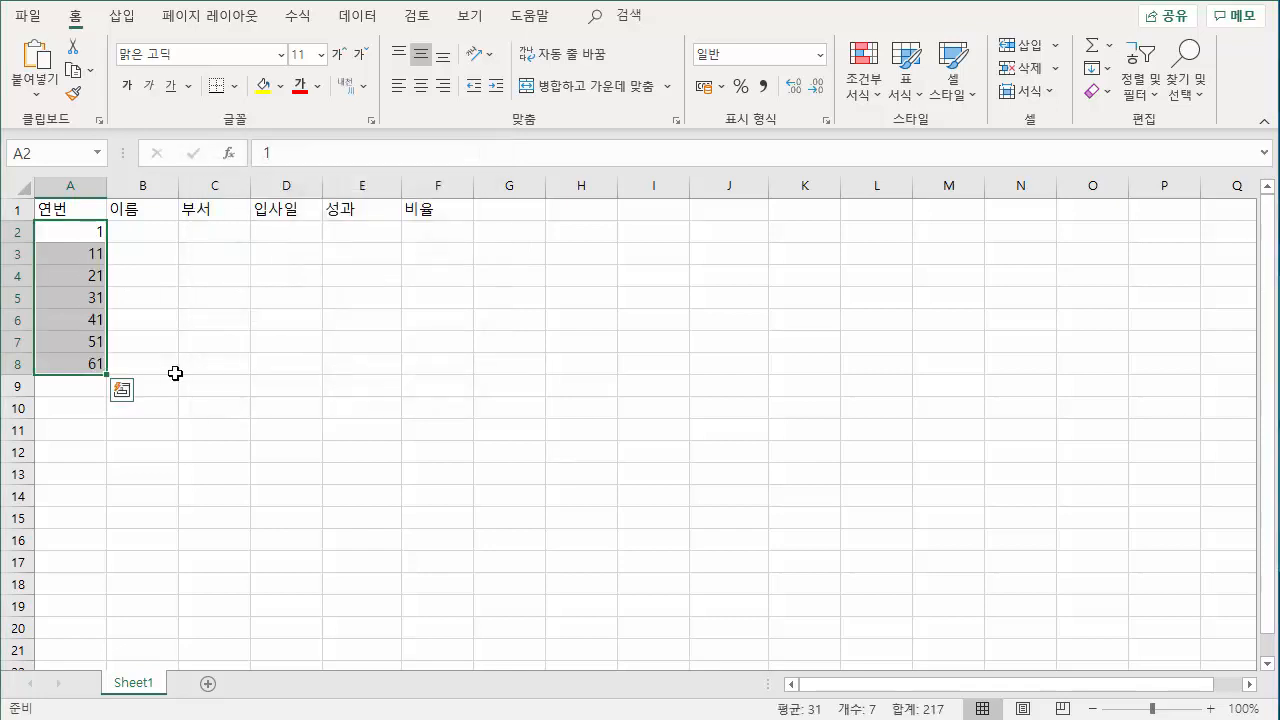
# Step: Clear the step-10 series values from cells A3:A8, keeping the 1 in A2
pyautogui.click(94, 253)
pyautogui.click(93, 276)
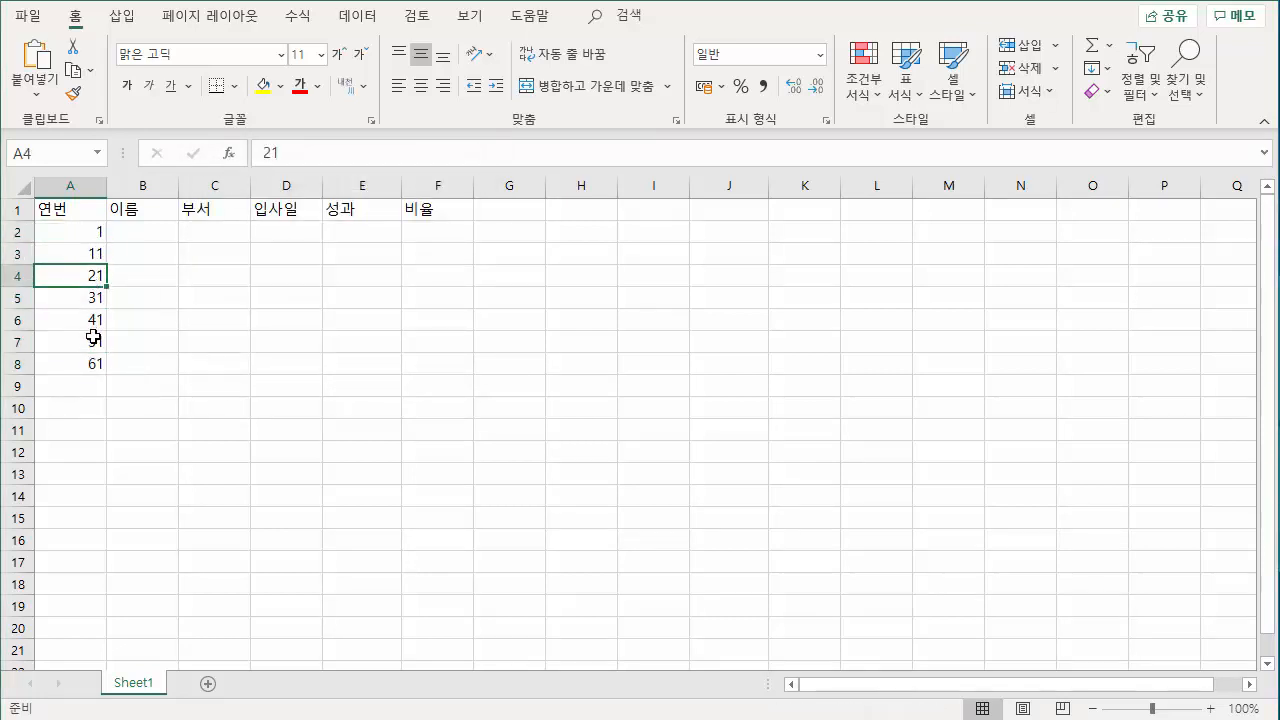
pyautogui.click(92, 340)
pyautogui.click(92, 362)
pyautogui.press('Right')
pyautogui.moveTo(94, 253); pyautogui.dragTo(110, 362)
pyautogui.press('Delete')
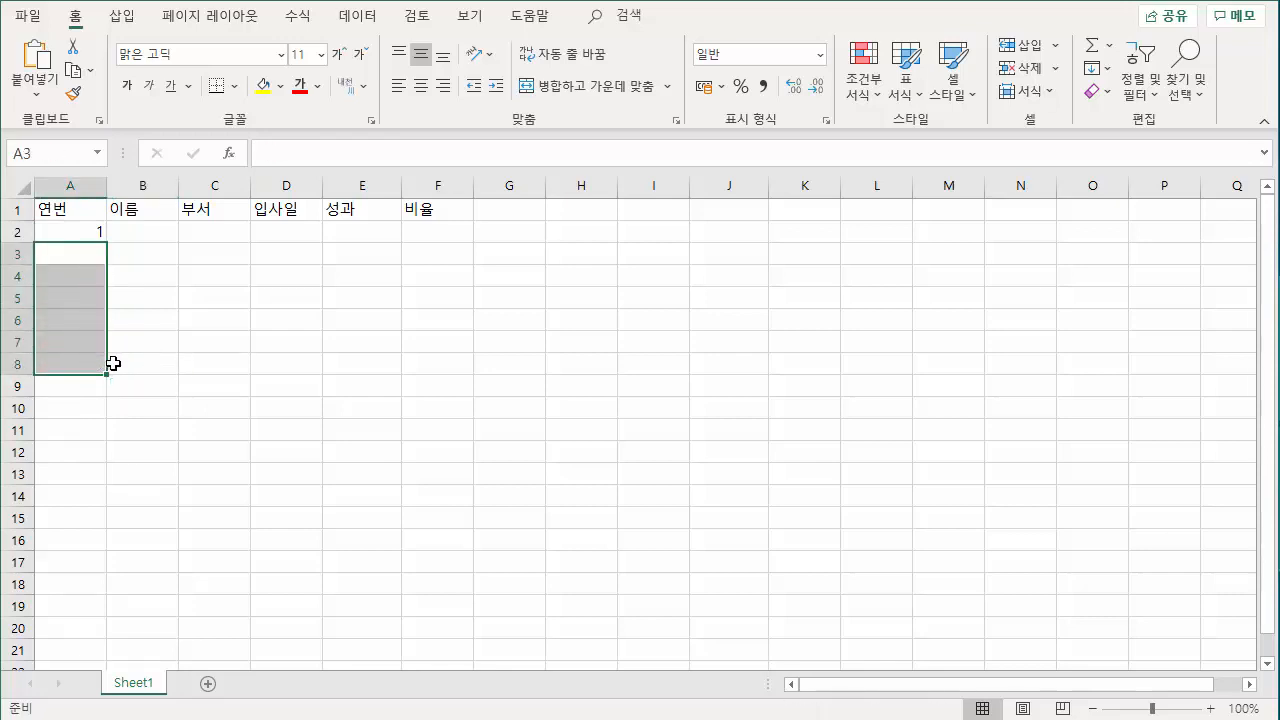
# Step: AutoFill consecutive numbers from the single value in cell A2 down to A8, running from 1 to 7
pyautogui.click(92, 278)
pyautogui.click(89, 231)
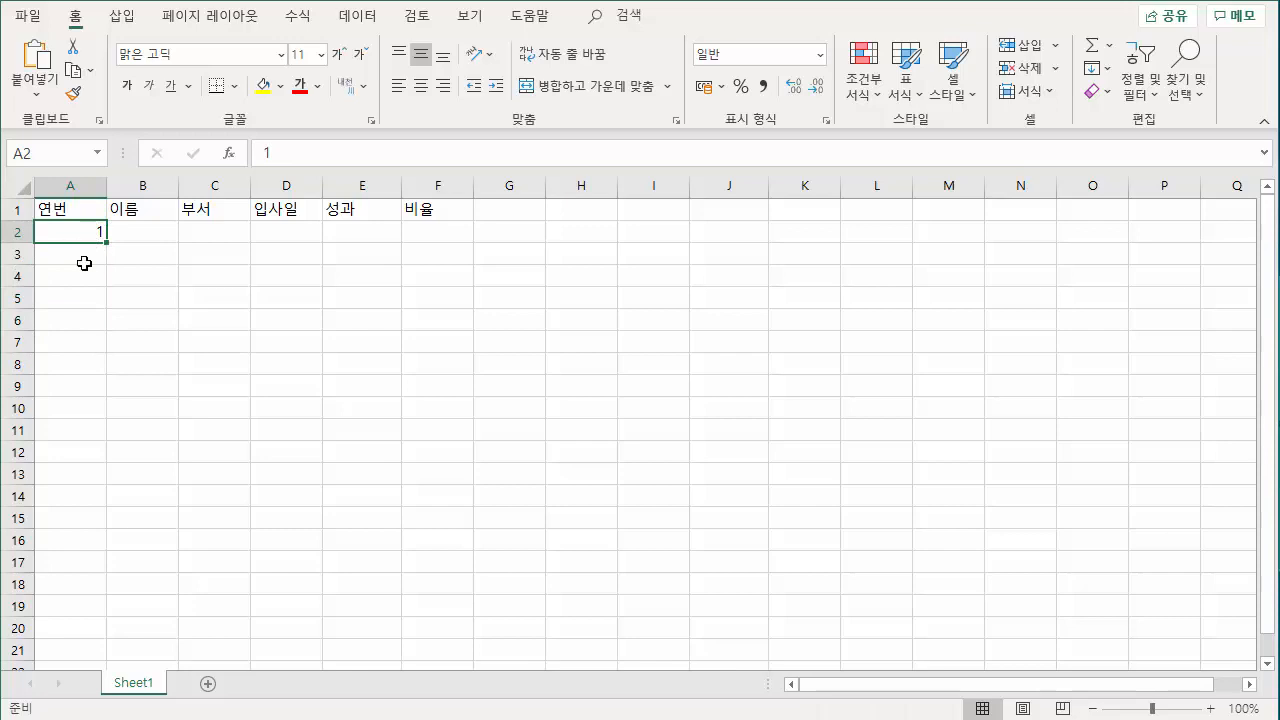
pyautogui.moveTo(88, 260); pyautogui.dragTo(90, 366)
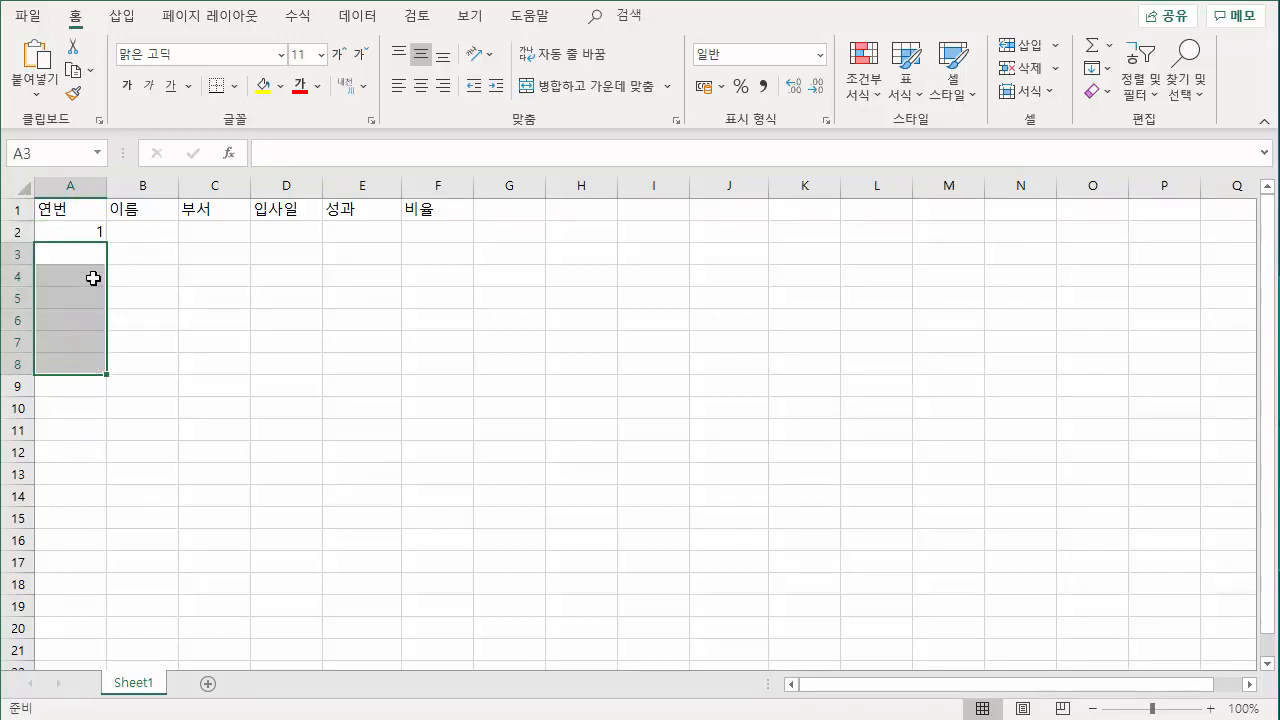
pyautogui.click(92, 234)
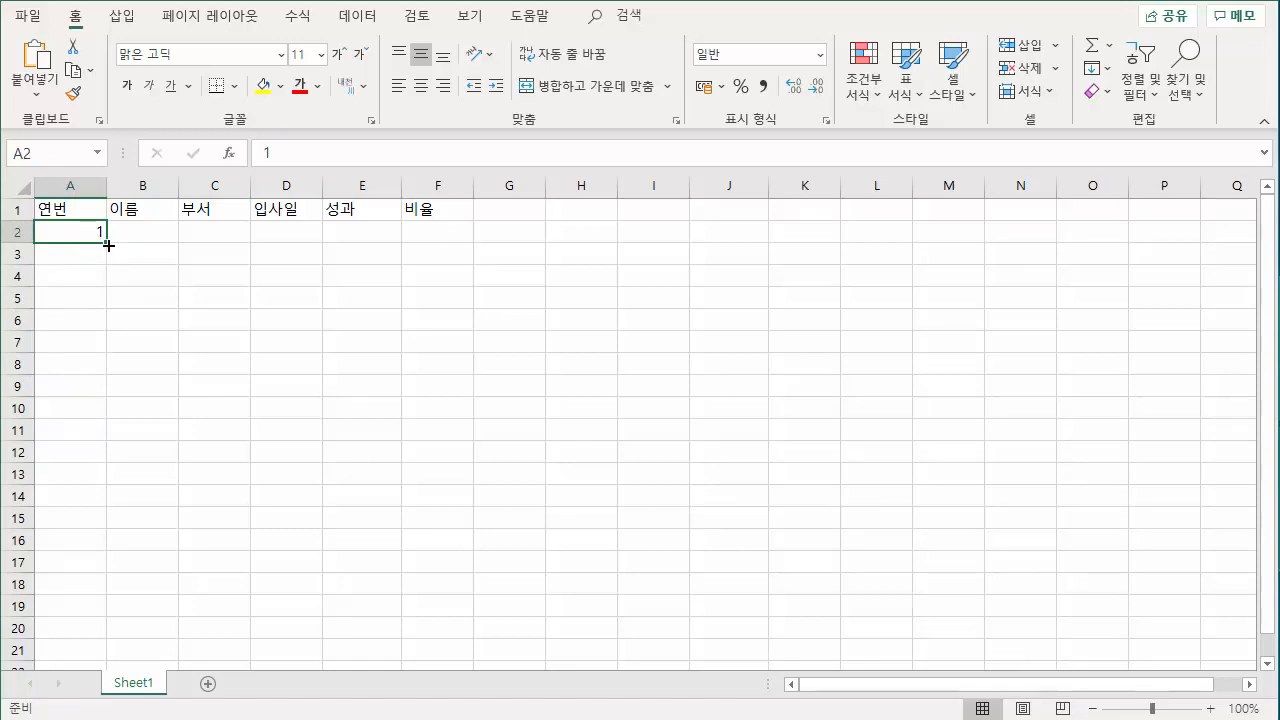
pyautogui.moveTo(108, 244); pyautogui.dragTo(105, 357)
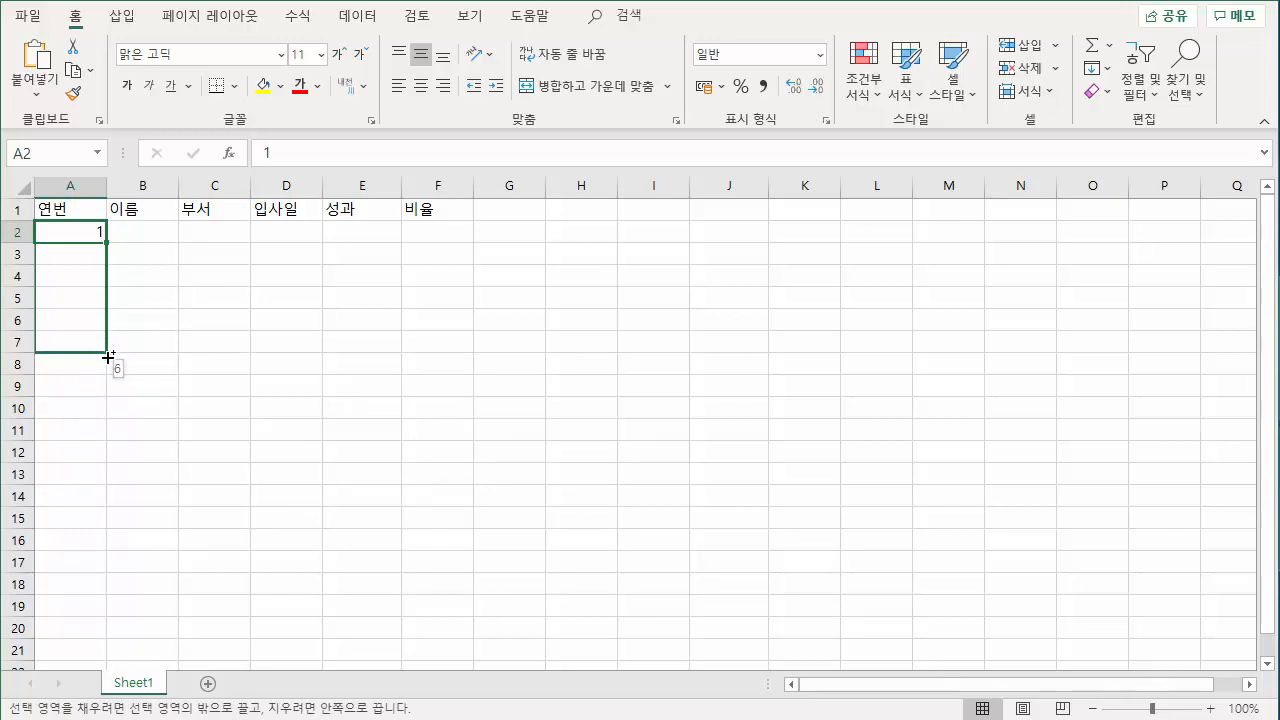
pyautogui.moveTo(108, 357)
pyautogui.mouseDown()
pyautogui.moveTo(106, 341)
pyautogui.moveTo(108, 356)
pyautogui.mouseUp()
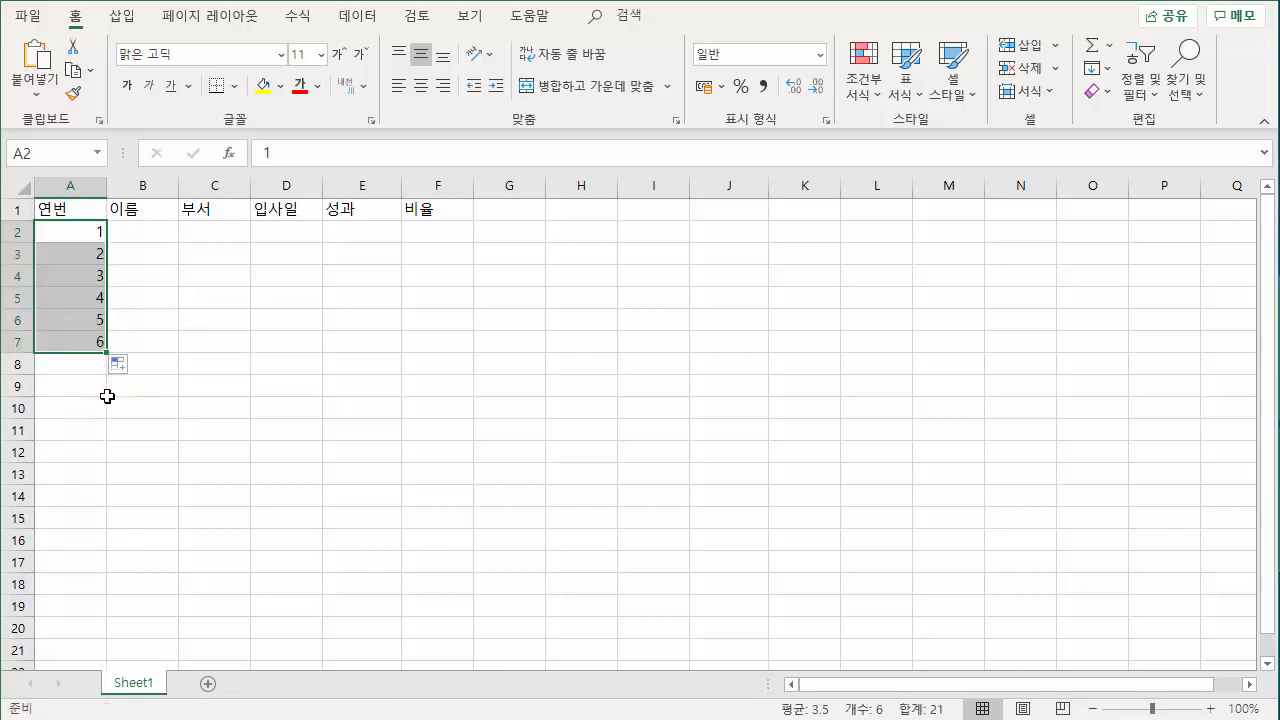
pyautogui.click(98, 390)
pyautogui.click(87, 240)
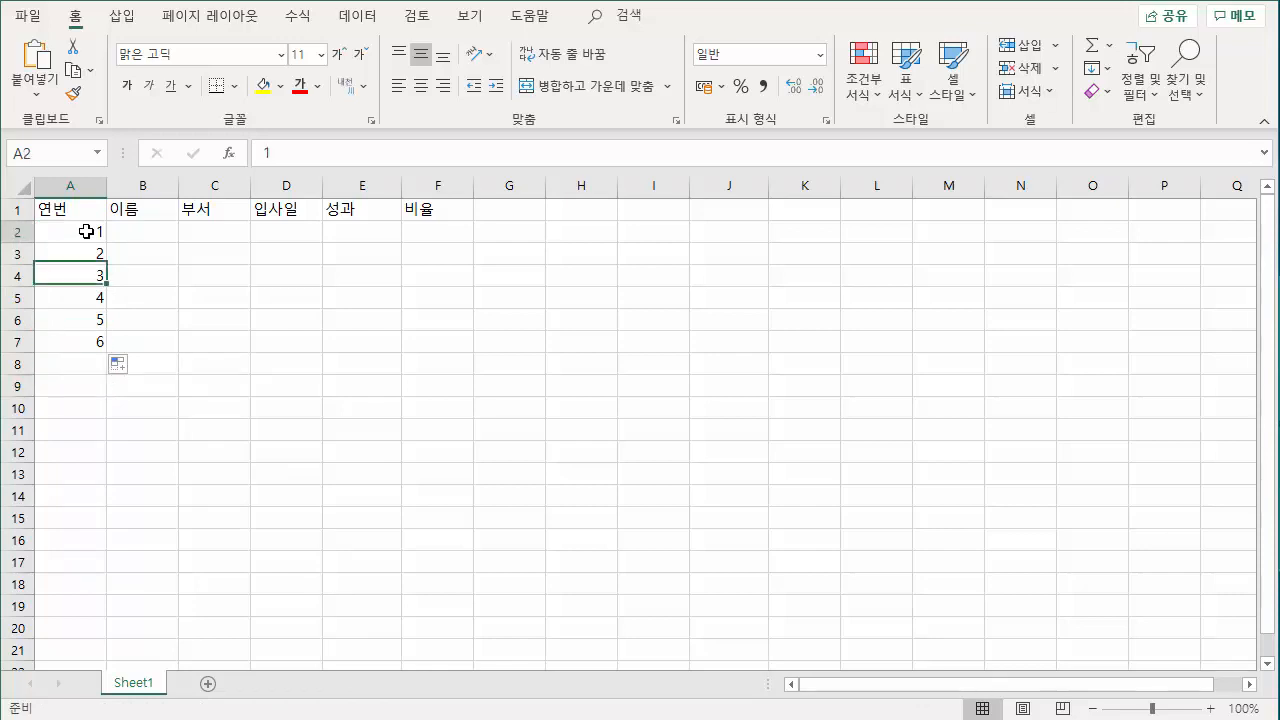
pyautogui.moveTo(108, 243); pyautogui.dragTo(102, 366)
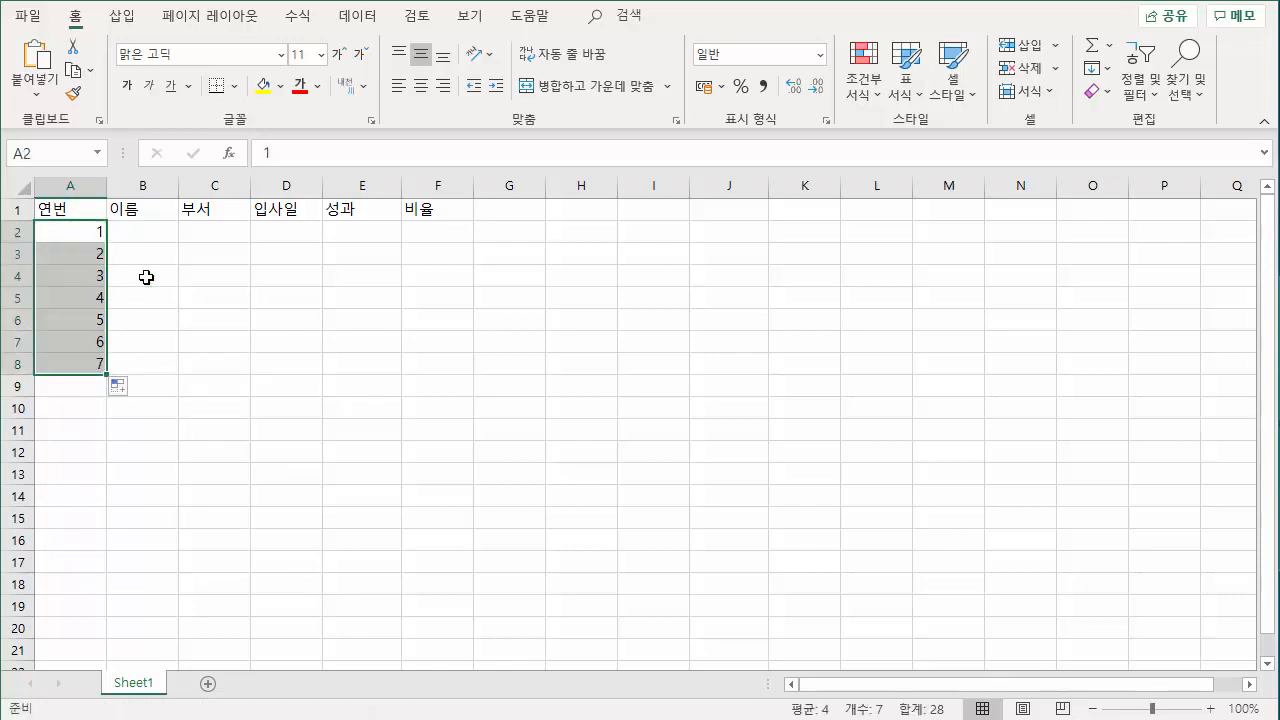
# Step: Clear the serial numbers below cell A2, from A3 through A8, with the on-screen keyboard open
pyautogui.click(180, 719)
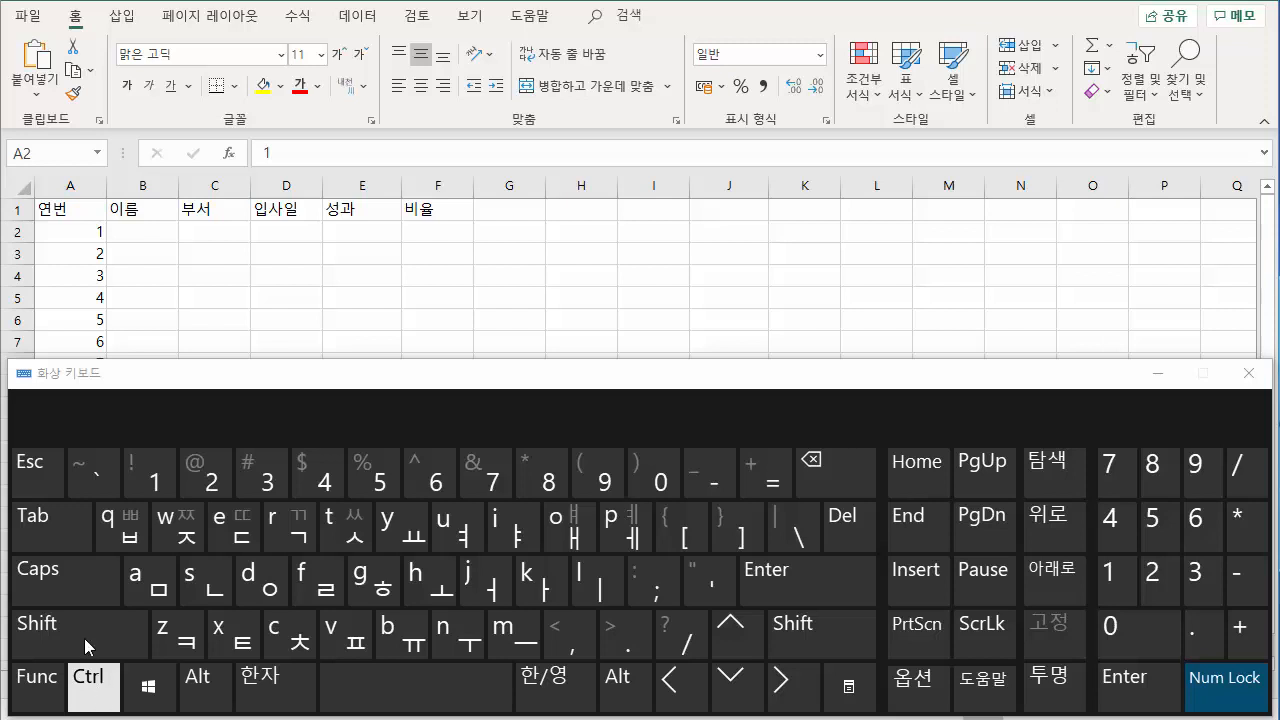
pyautogui.click(94, 232)
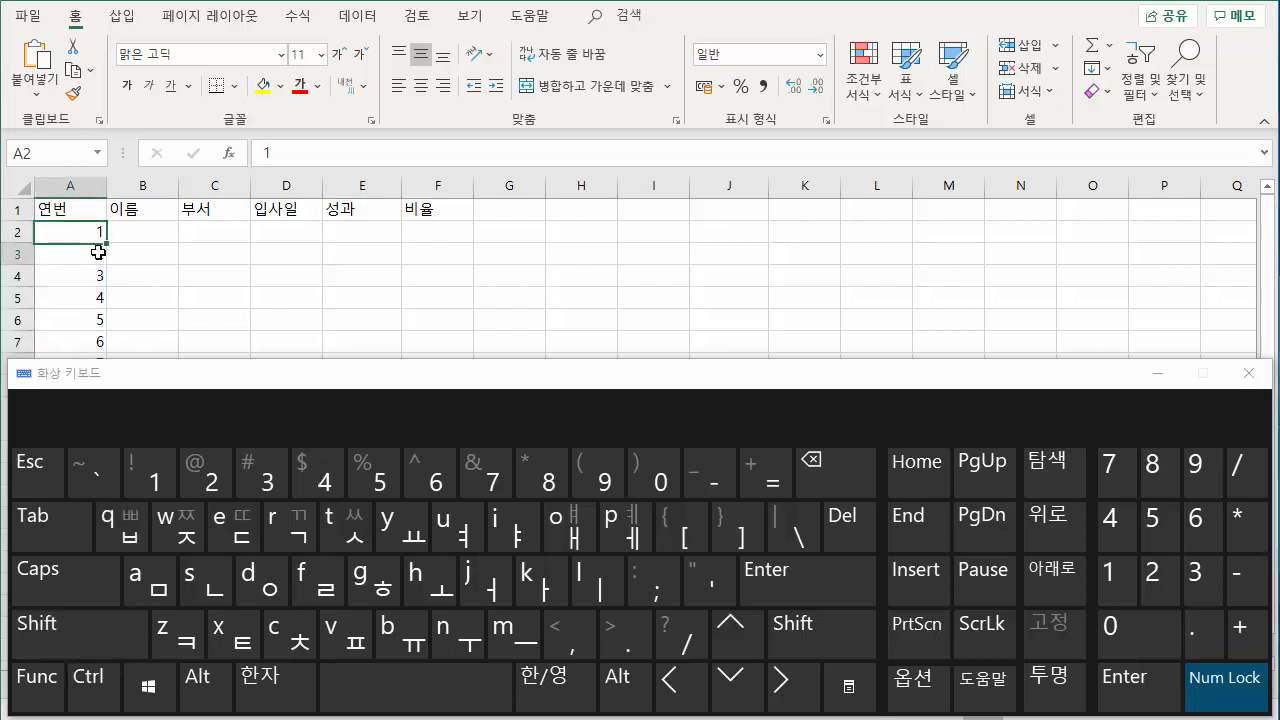
pyautogui.moveTo(97, 250); pyautogui.dragTo(97, 356)
pyautogui.press('Delete')
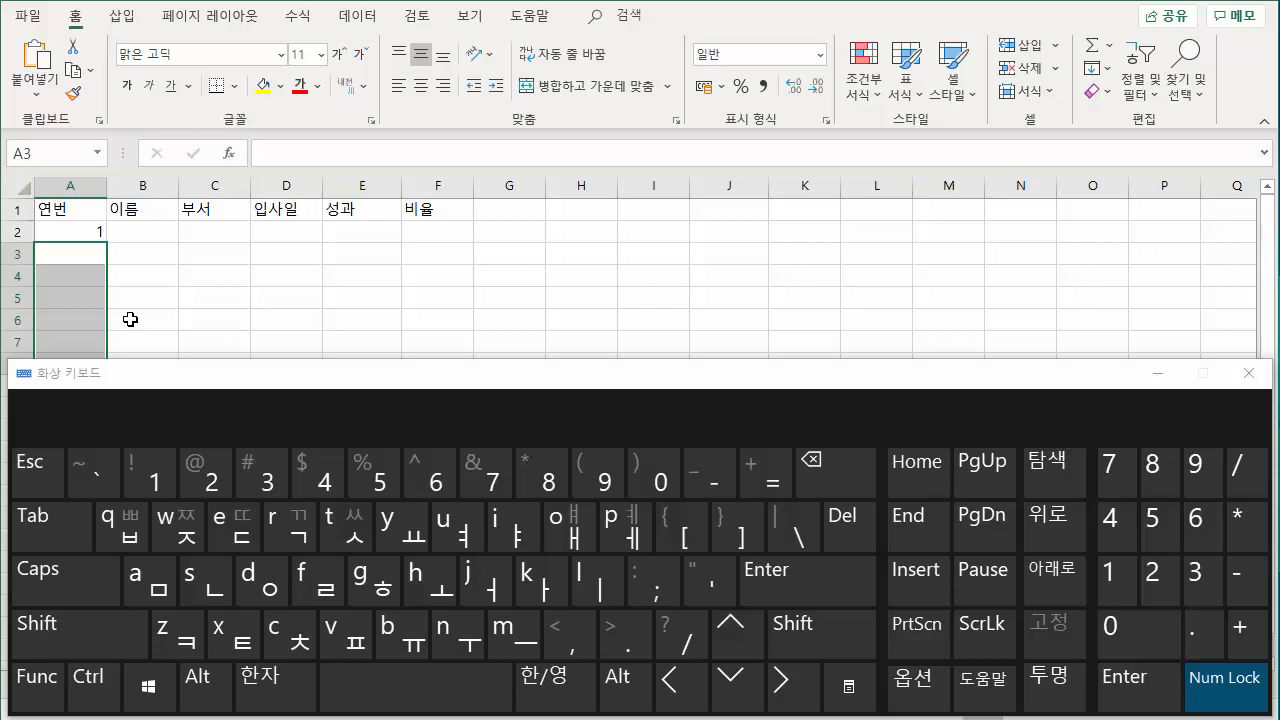
# Step: AutoFill consecutive serial numbers 1 to 5 from cell A2 down to A6, and close the on-screen keyboard
pyautogui.click(98, 232)
pyautogui.click(115, 704)
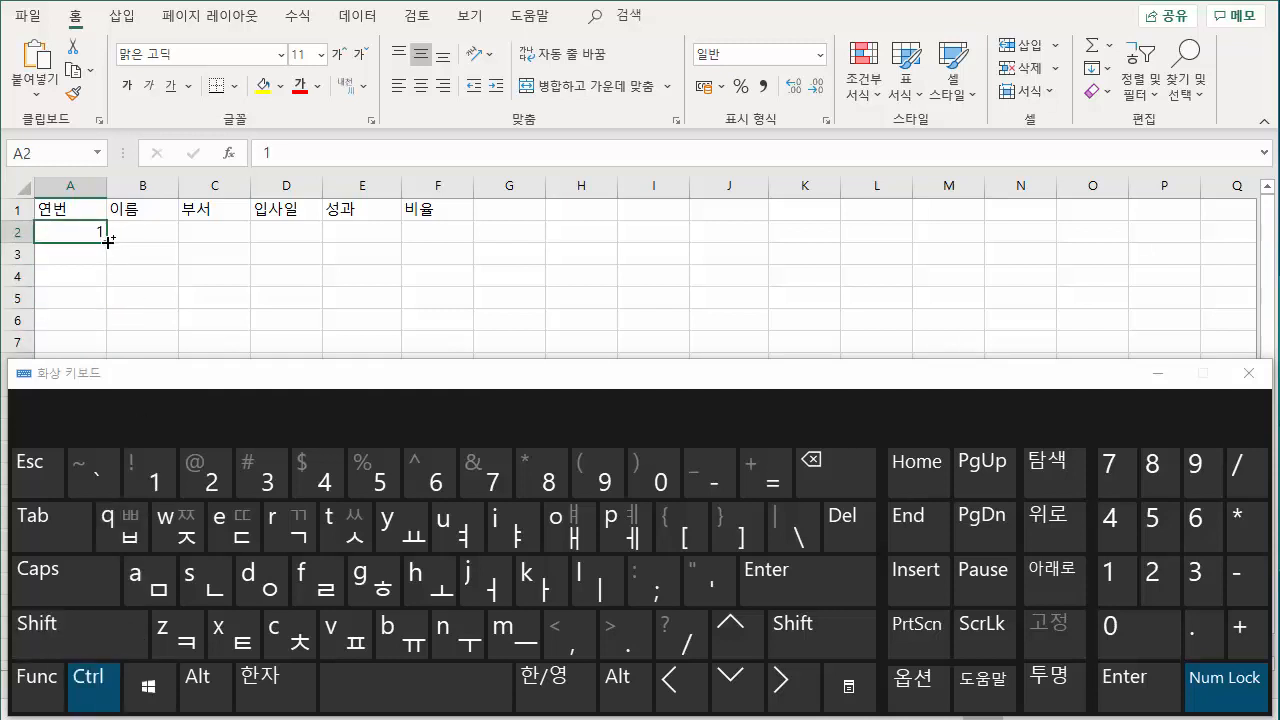
pyautogui.moveTo(107, 241); pyautogui.dragTo(108, 334)
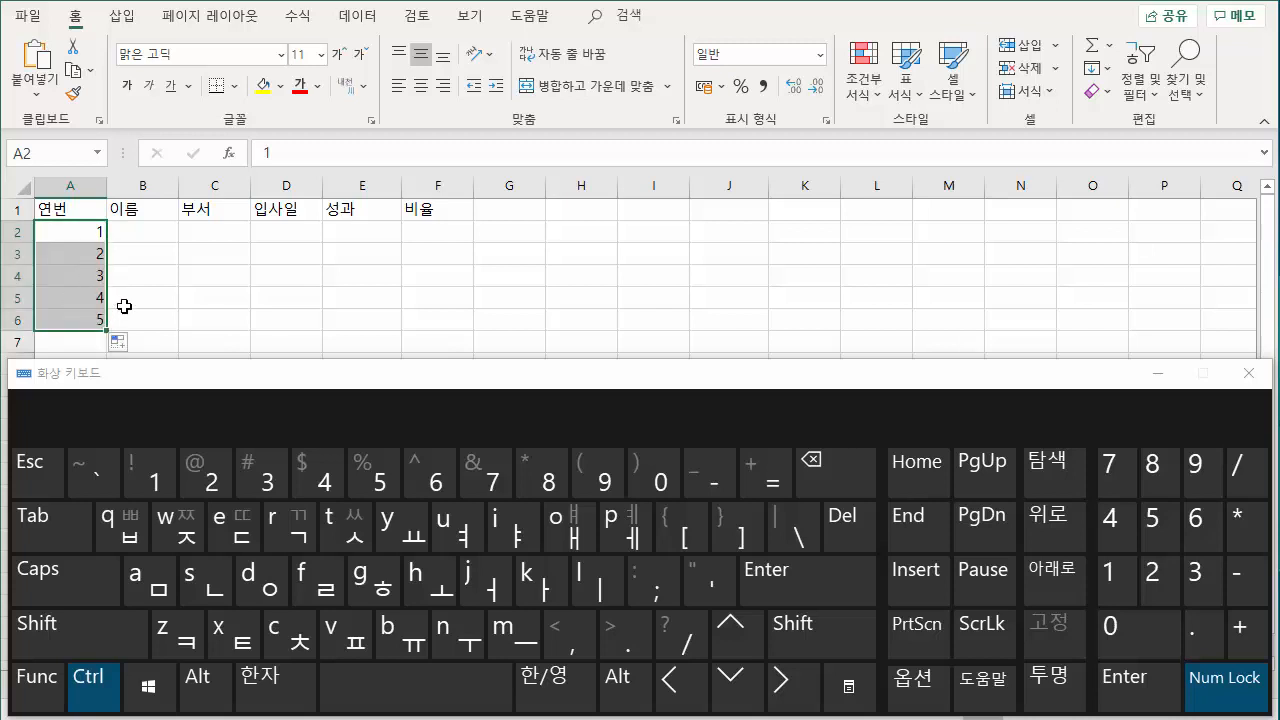
pyautogui.click(100, 695)
pyautogui.click(1248, 372)
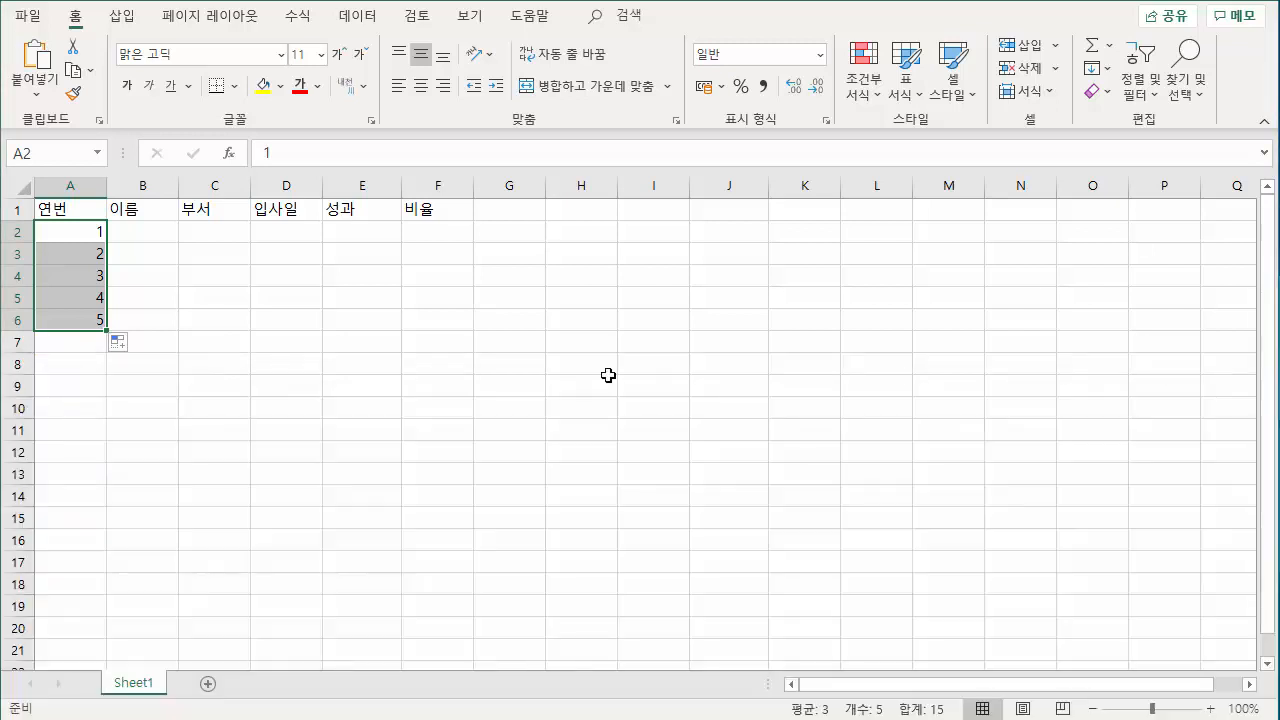
# Step: Enter the first two employees' full names in cells B2 and B3 of the name column
pyautogui.click(206, 366)
pyautogui.click(149, 234)
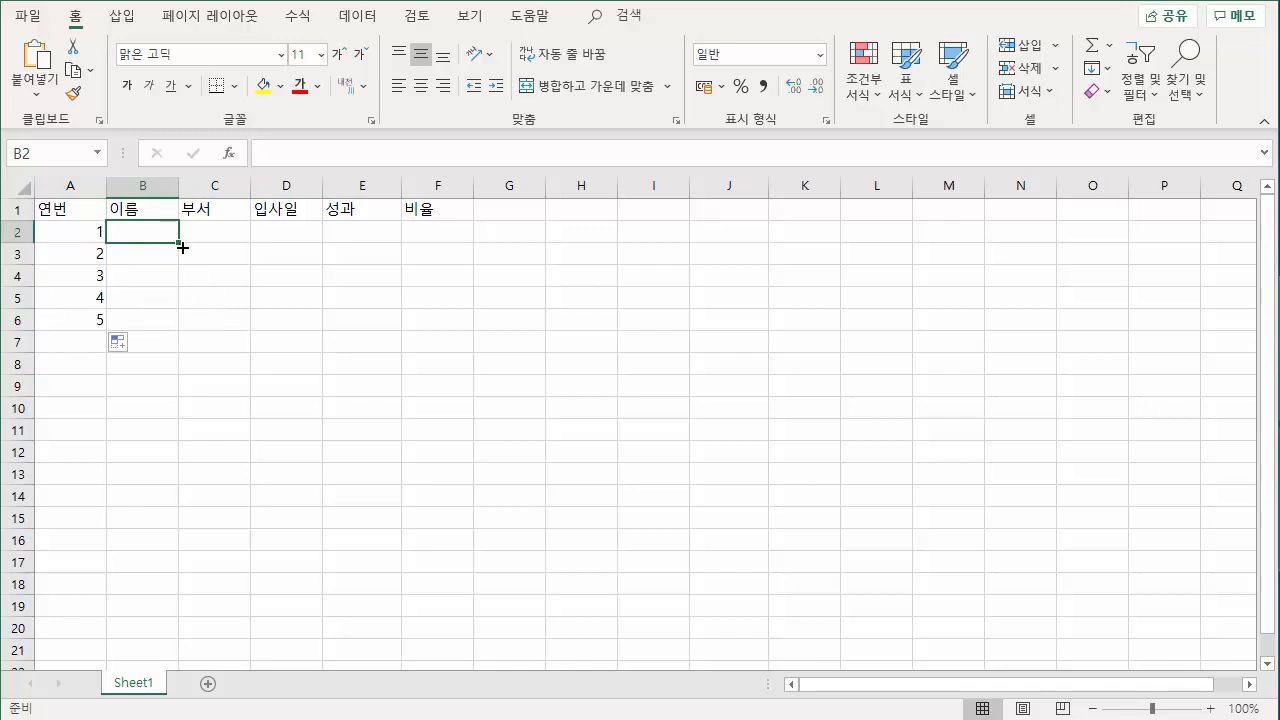
pyautogui.write('호길동')
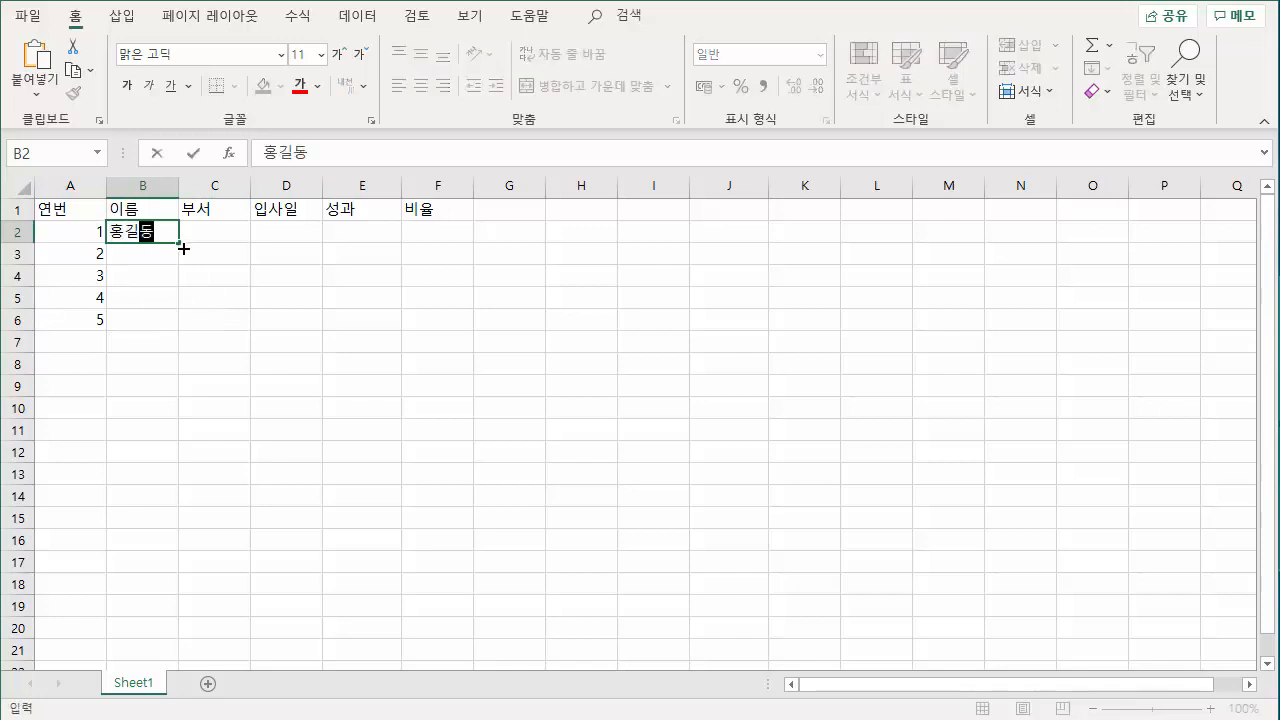
pyautogui.press('Return')
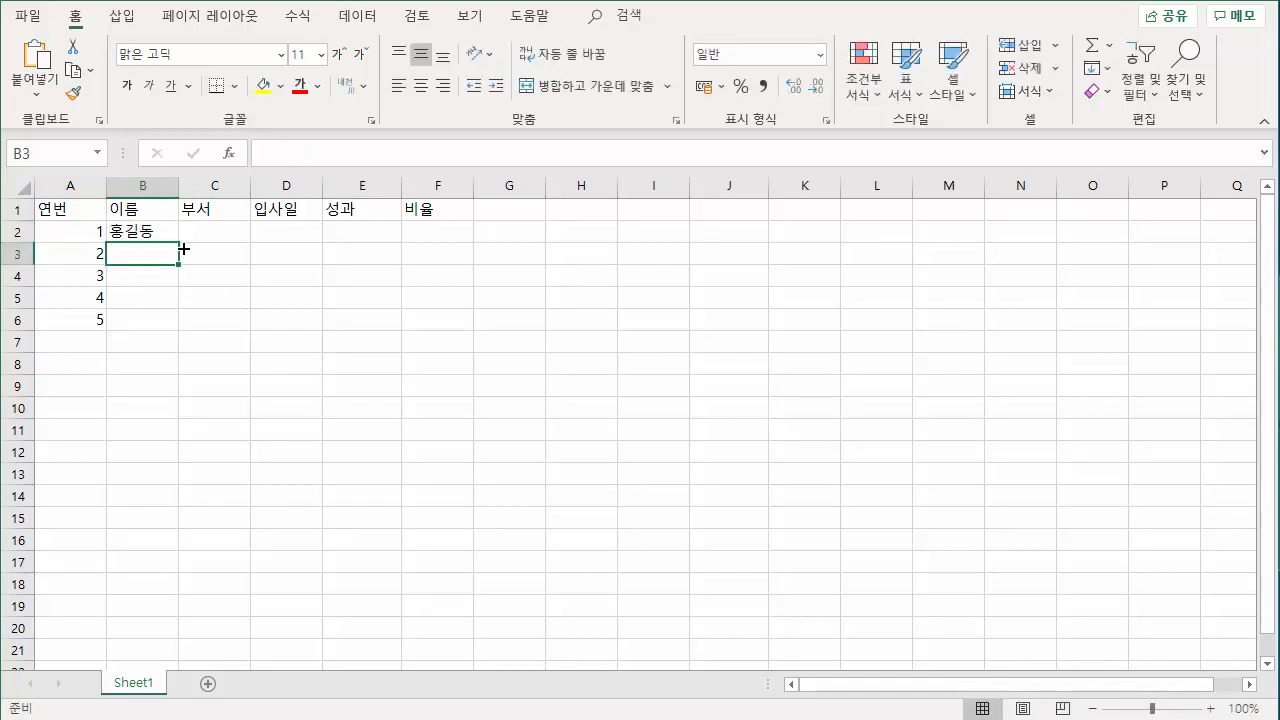
pyautogui.write('홍')
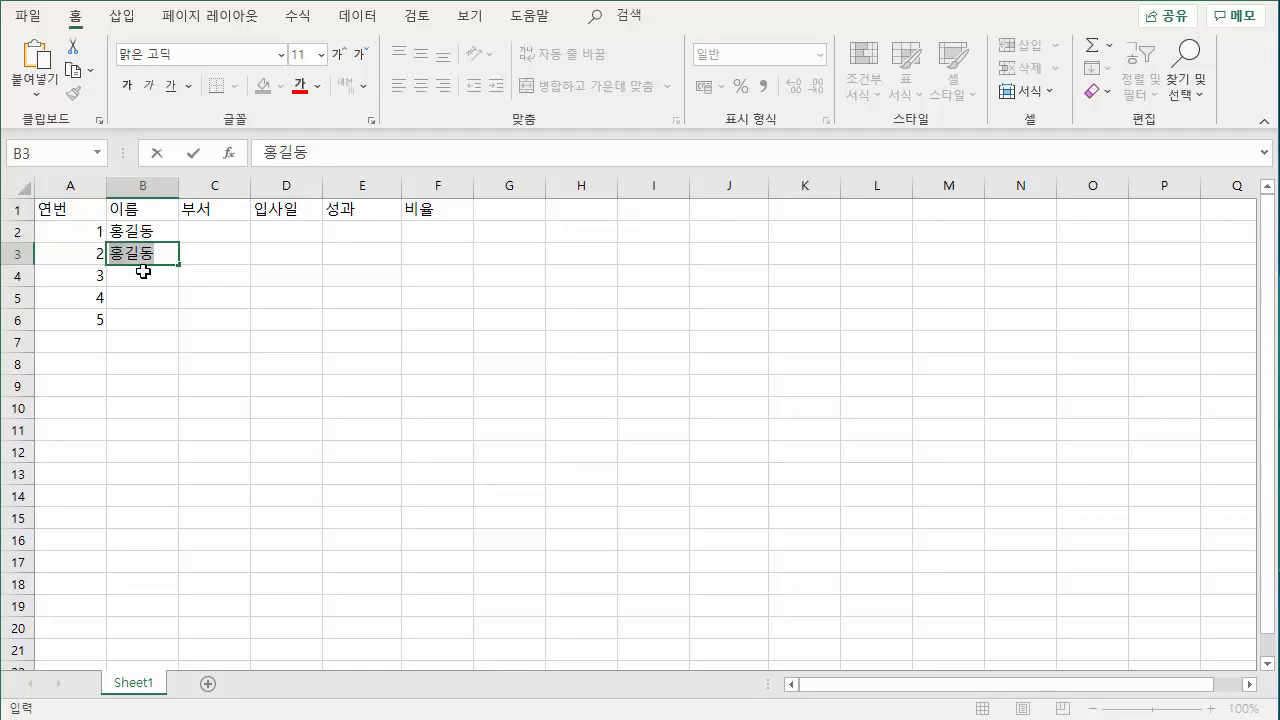
pyautogui.write('길순')
pyautogui.press('Return')
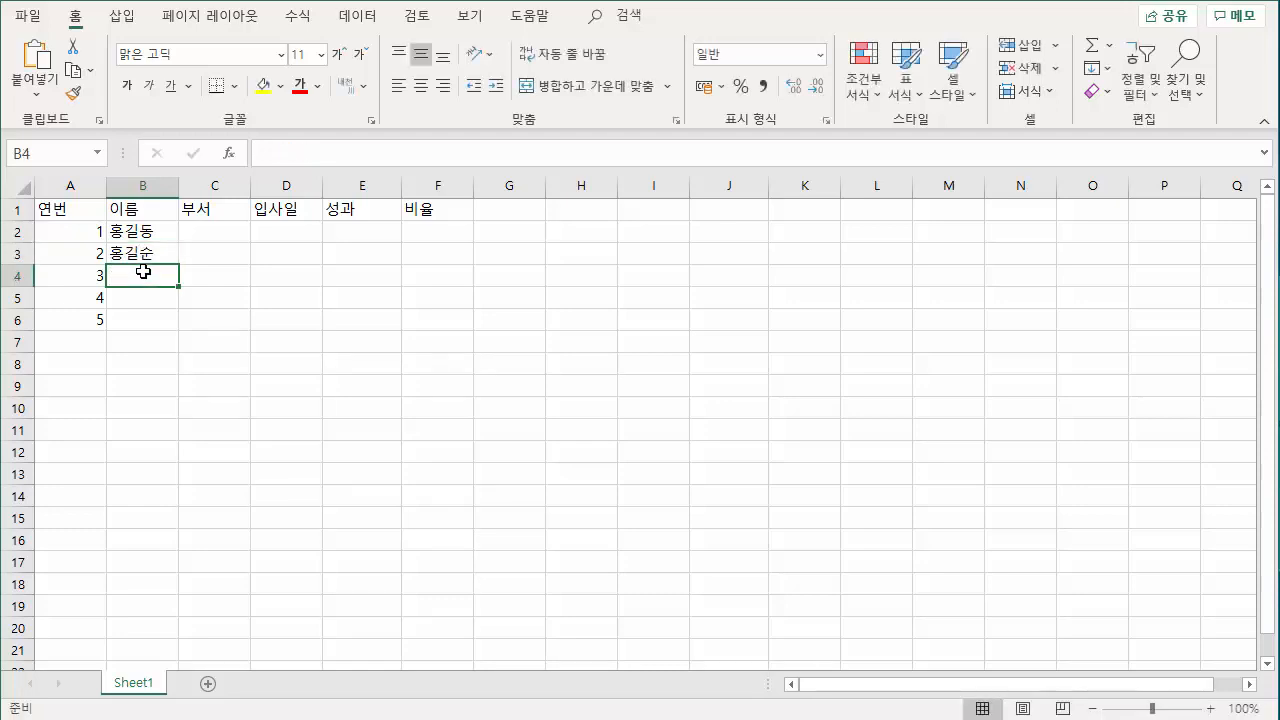
# Step: Enter the remaining three employees' full names in cells B4 through B6
pyautogui.write('강감찬')
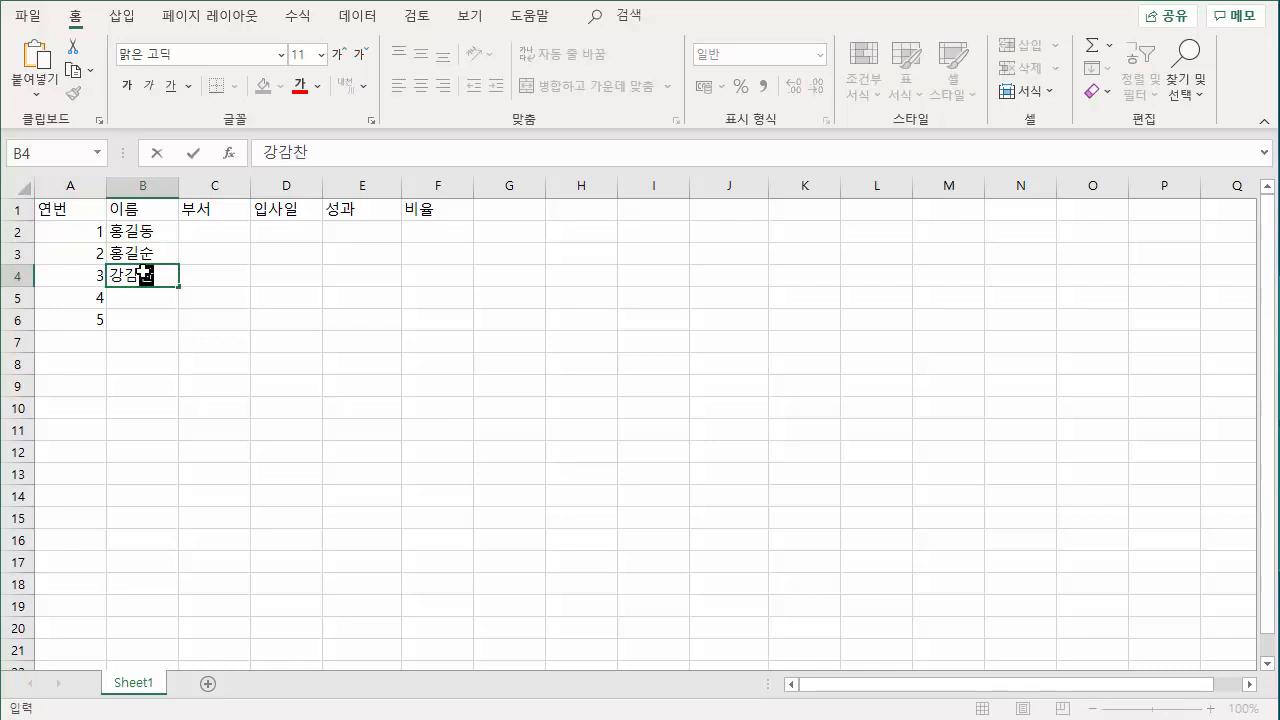
pyautogui.press('Return')
pyautogui.write('ㅇㅣ순신')
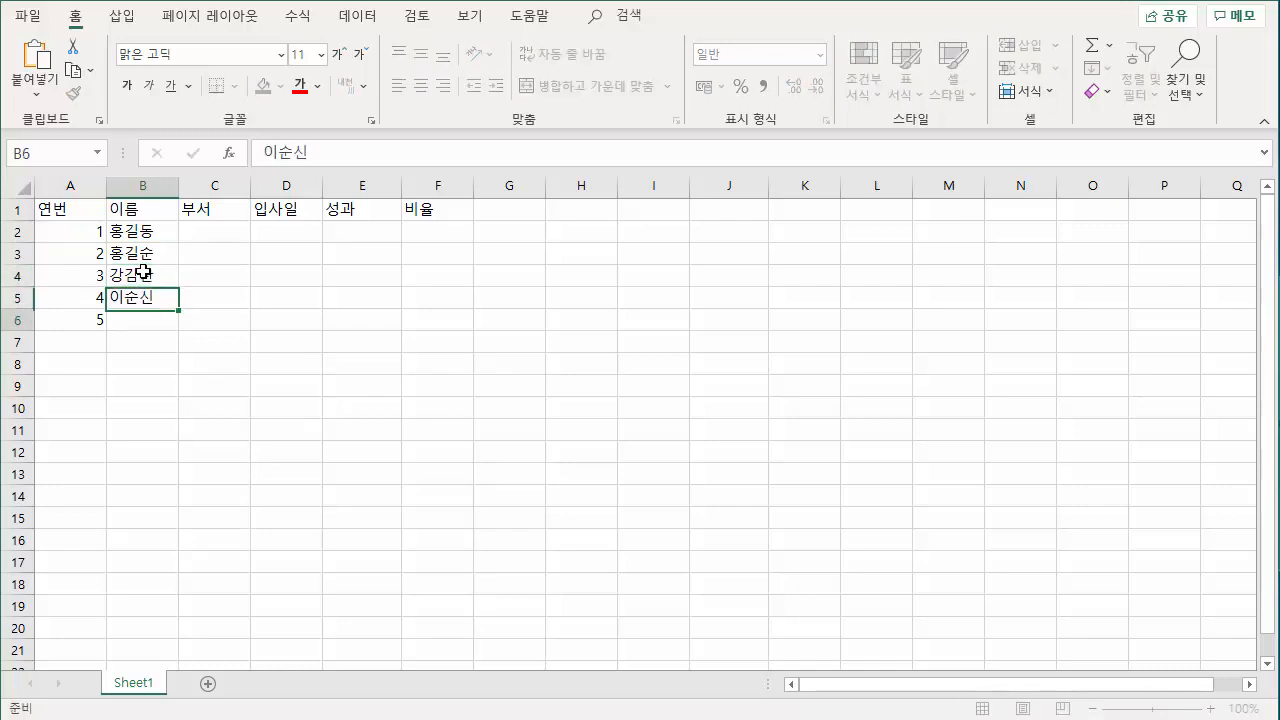
pyautogui.press('Return')
pyautogui.write('정발산')
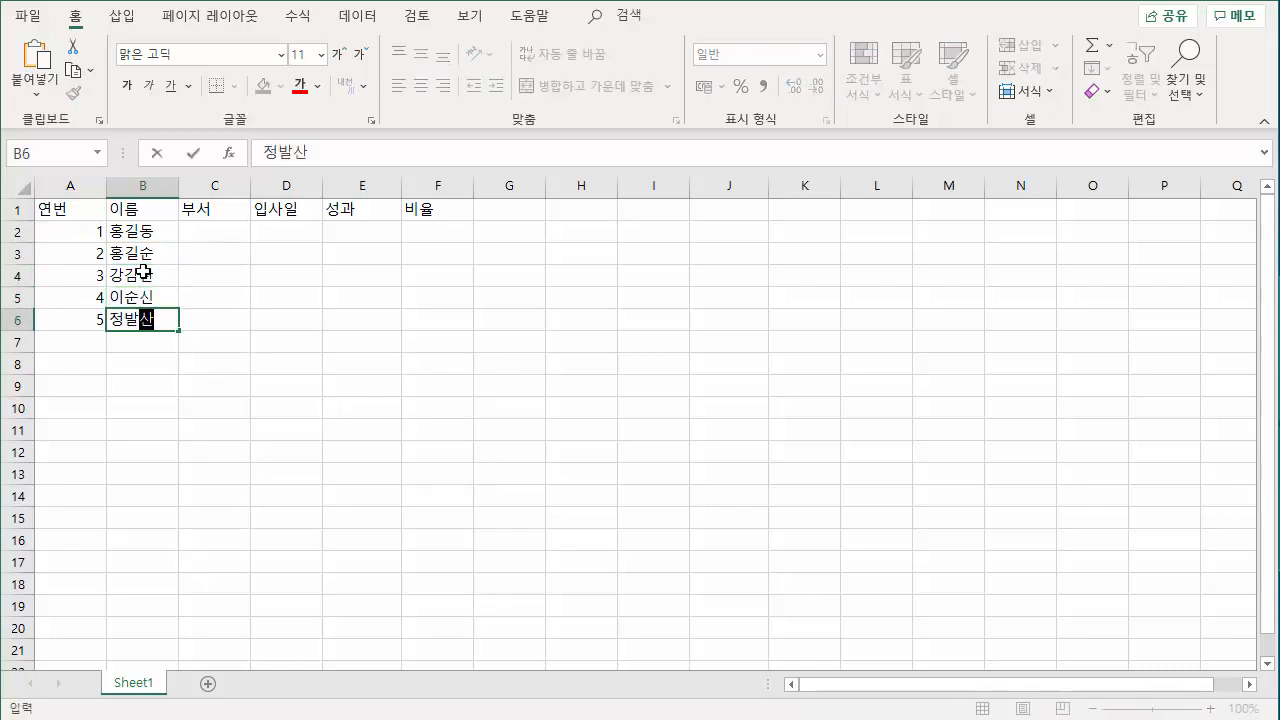
pyautogui.press('Return')
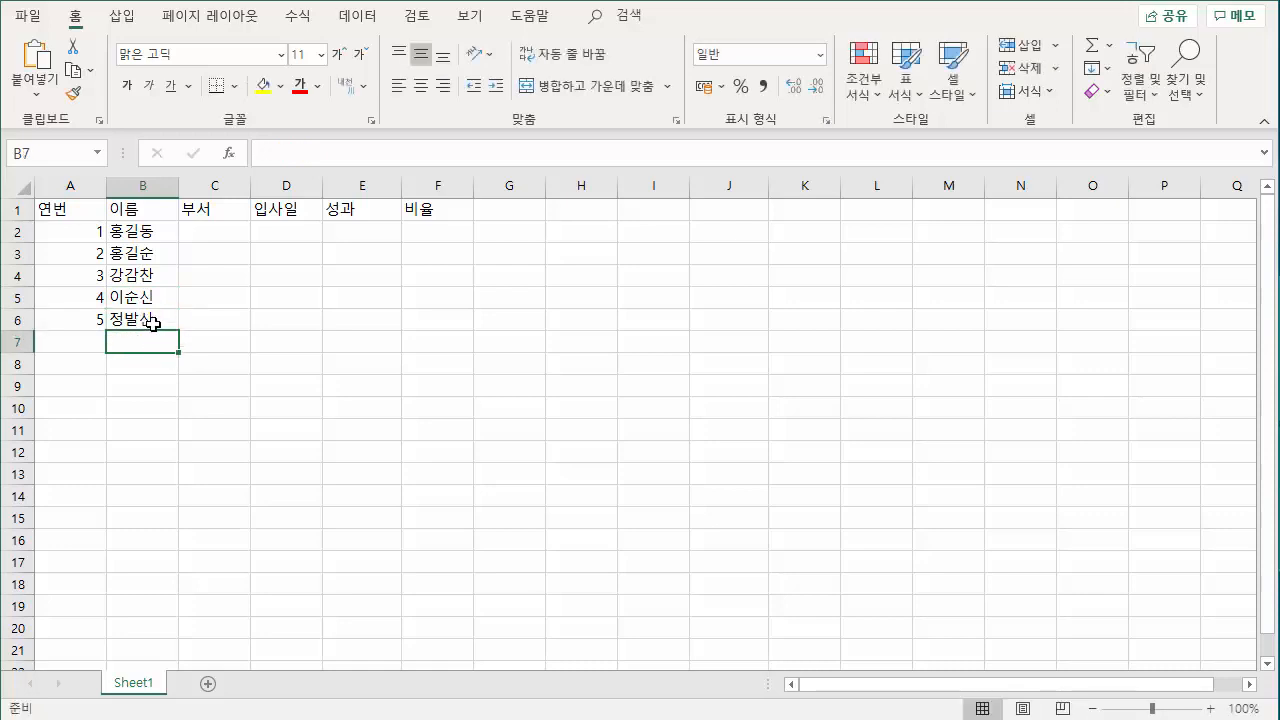
pyautogui.click(152, 322)
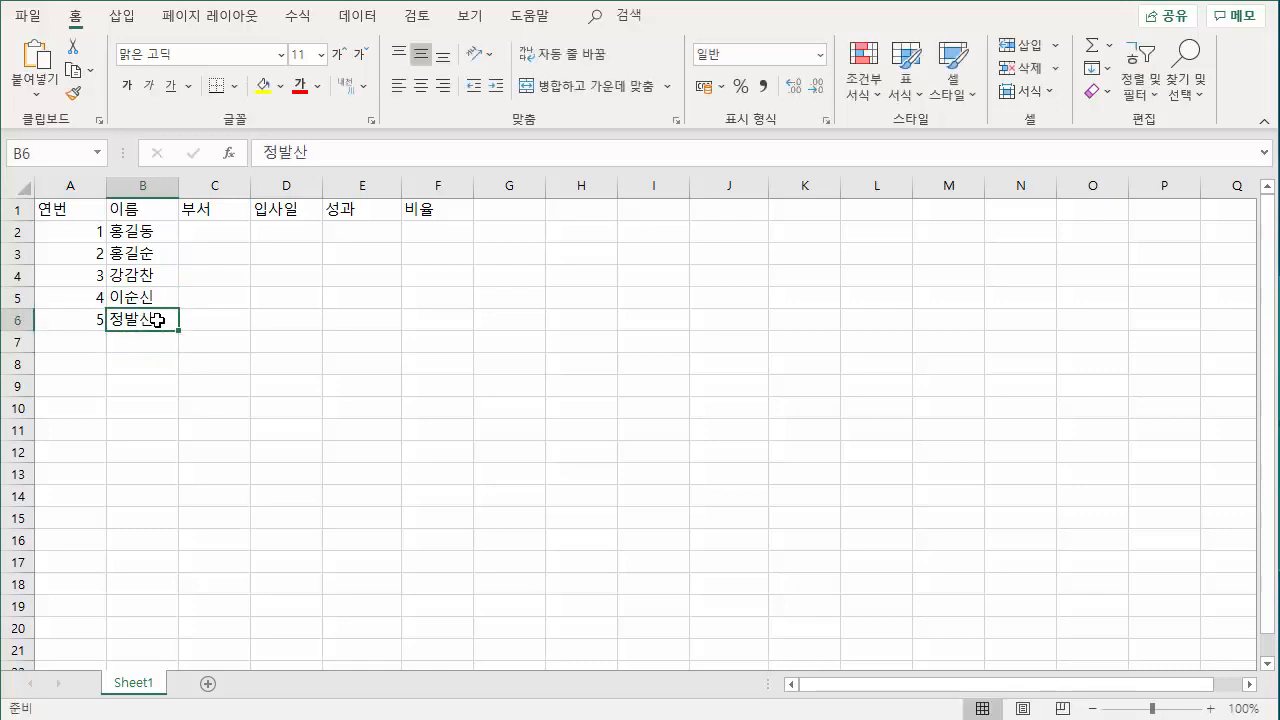
# Step: Enter the department 영업1분 for the first employee in cell C2
pyautogui.click(219, 233)
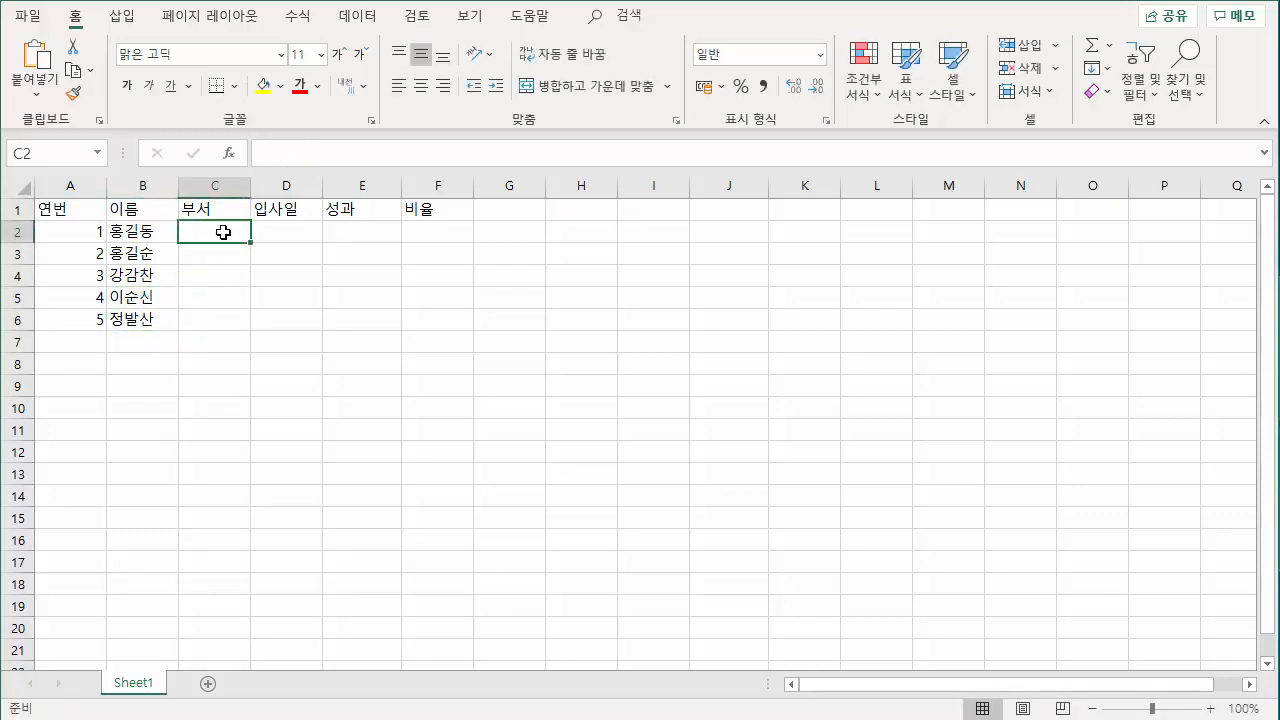
pyautogui.write('영')
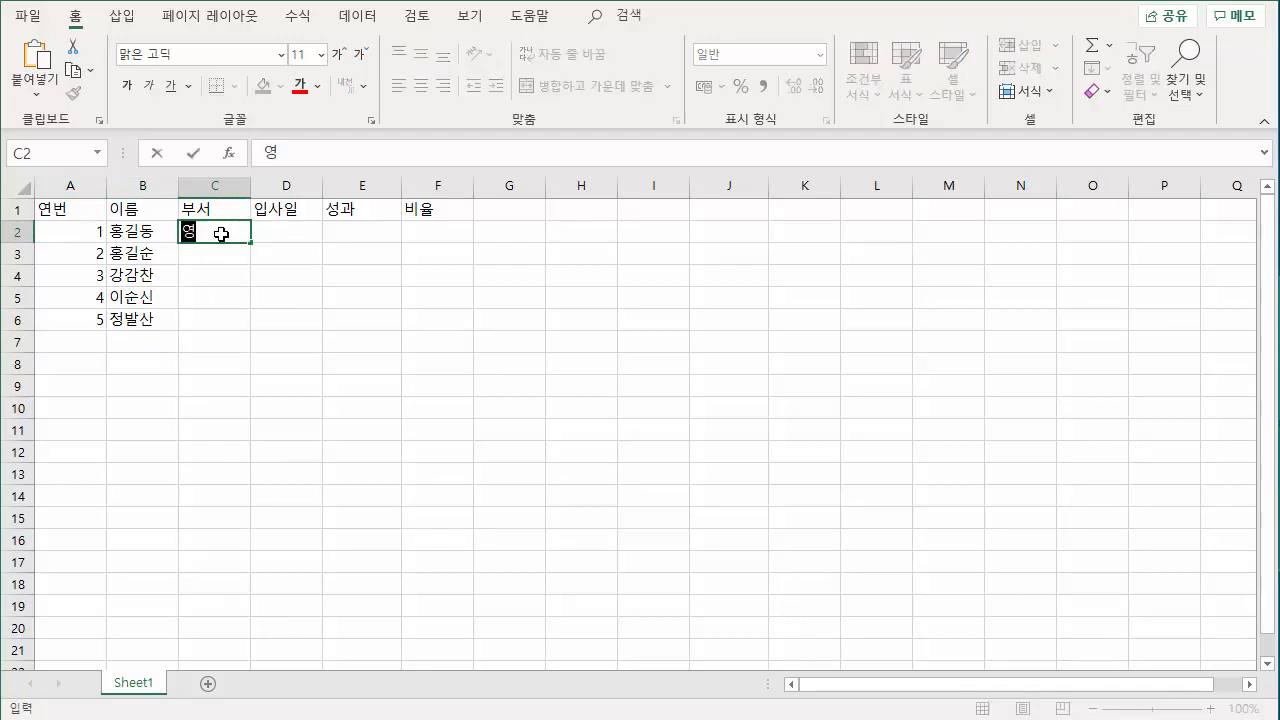
pyautogui.write('업1분')
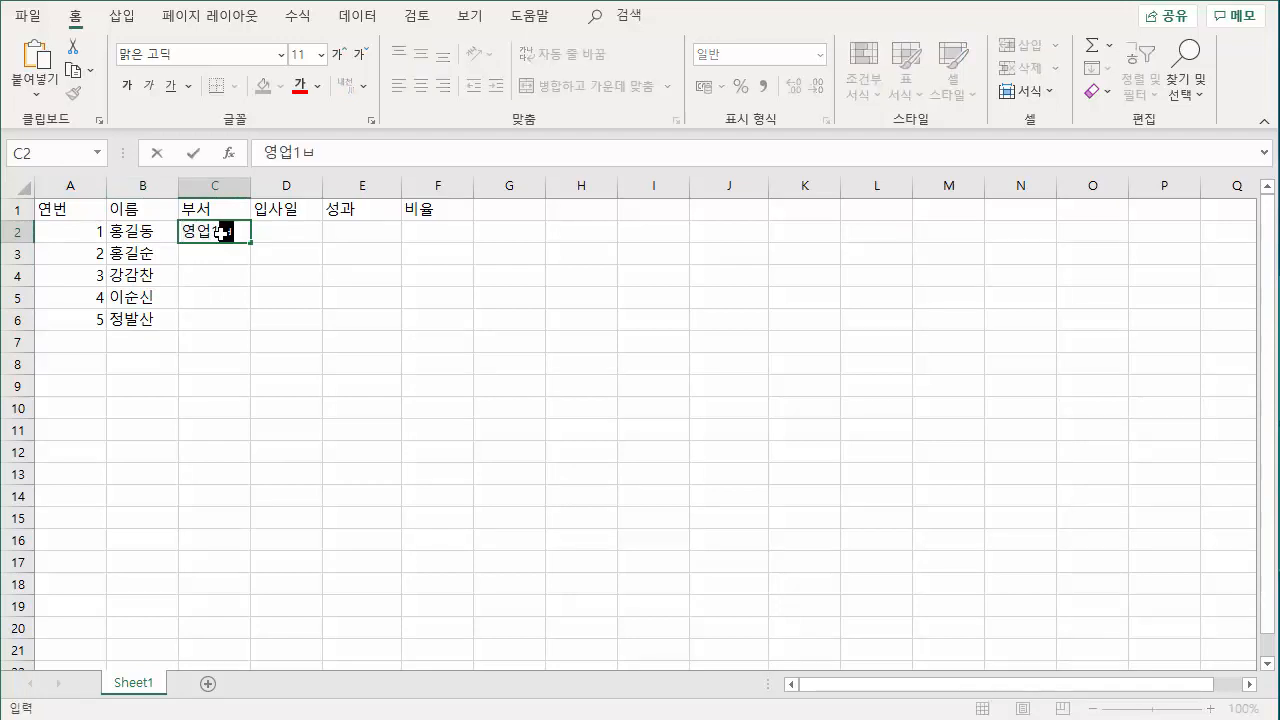
pyautogui.hotkey('ctrl', 'Return')
pyautogui.press('Return')
pyautogui.click(210, 347)
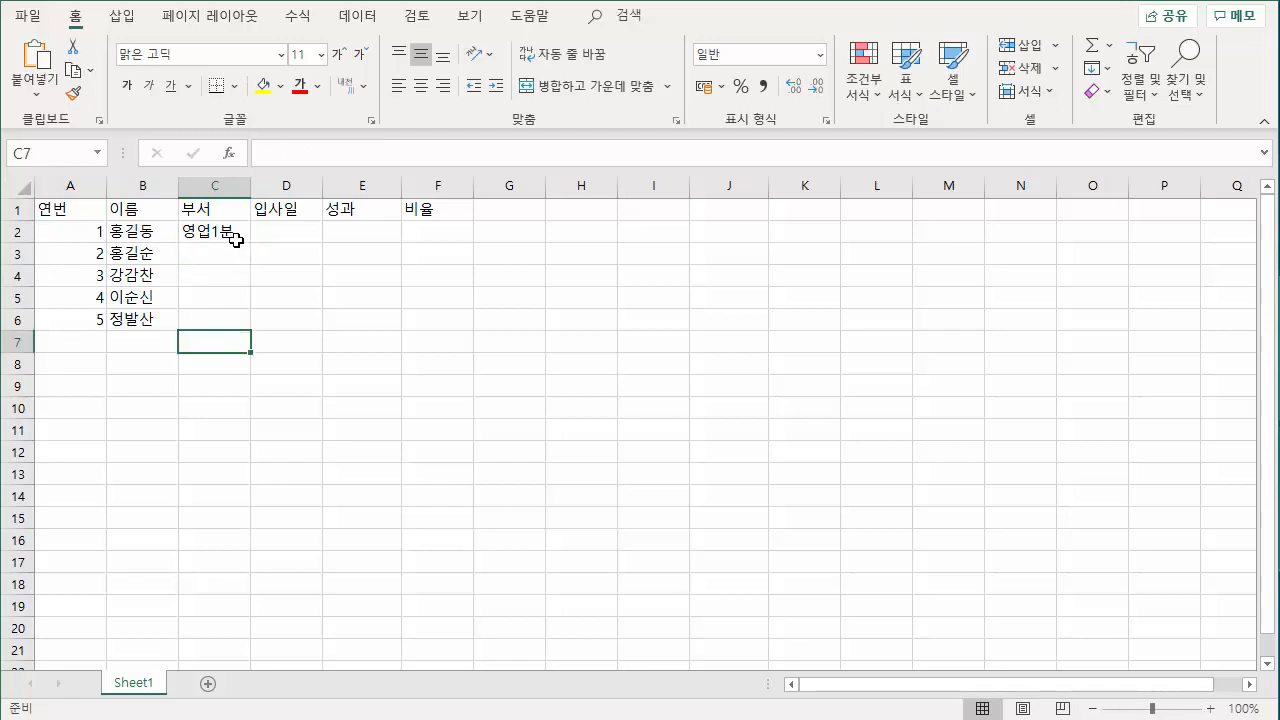
pyautogui.click(234, 232)
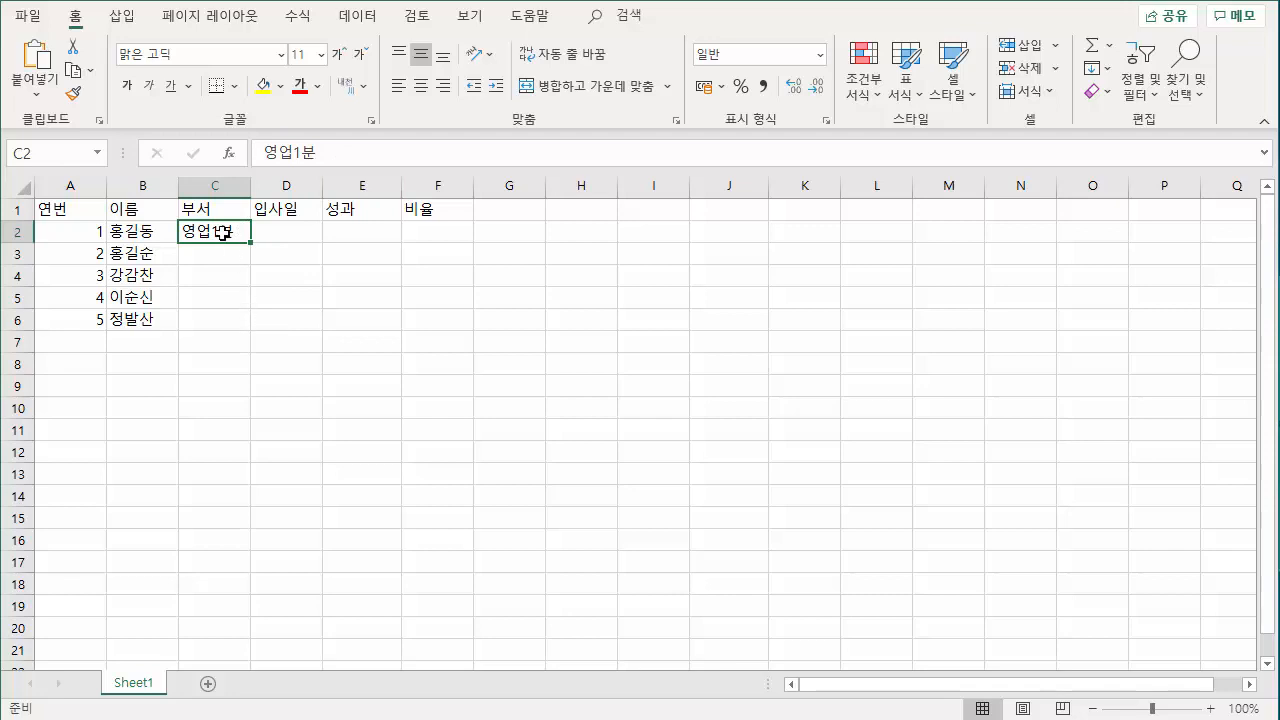
# Step: Show the on-screen keyboard to locate the Func key, and close it again
pyautogui.click(174, 718)
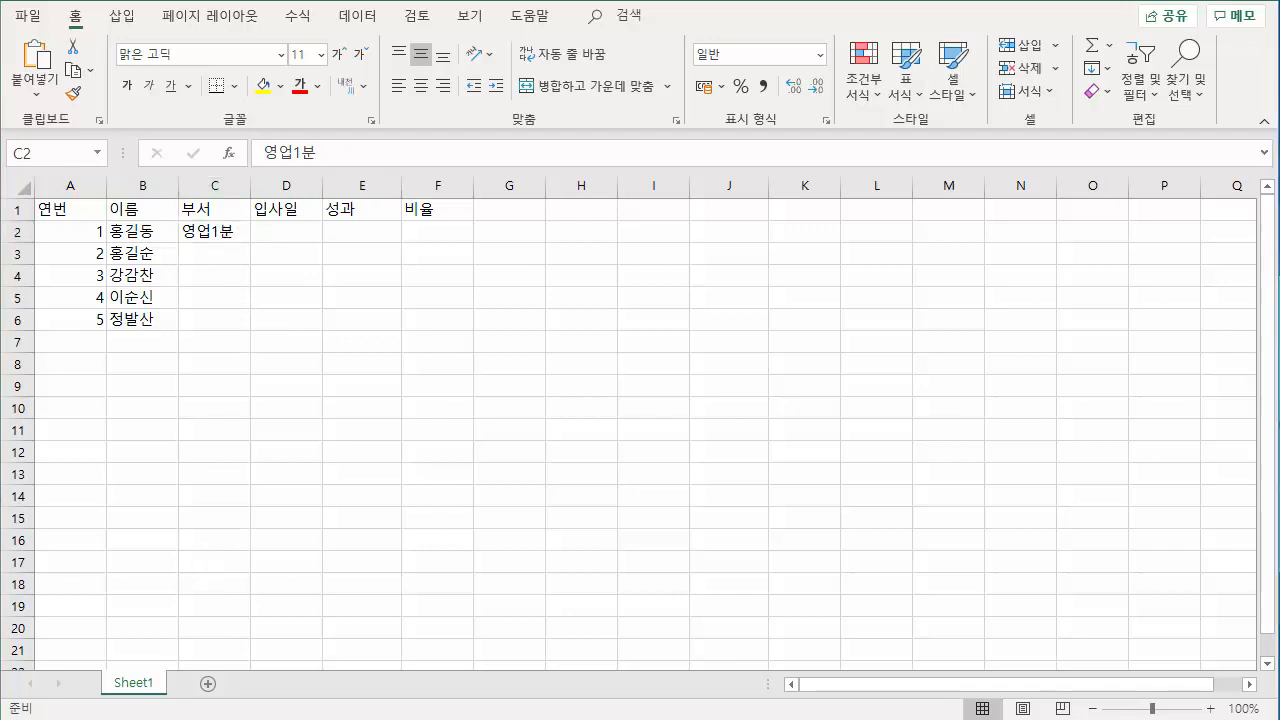
pyautogui.click(186, 630)
pyautogui.click(37, 682)
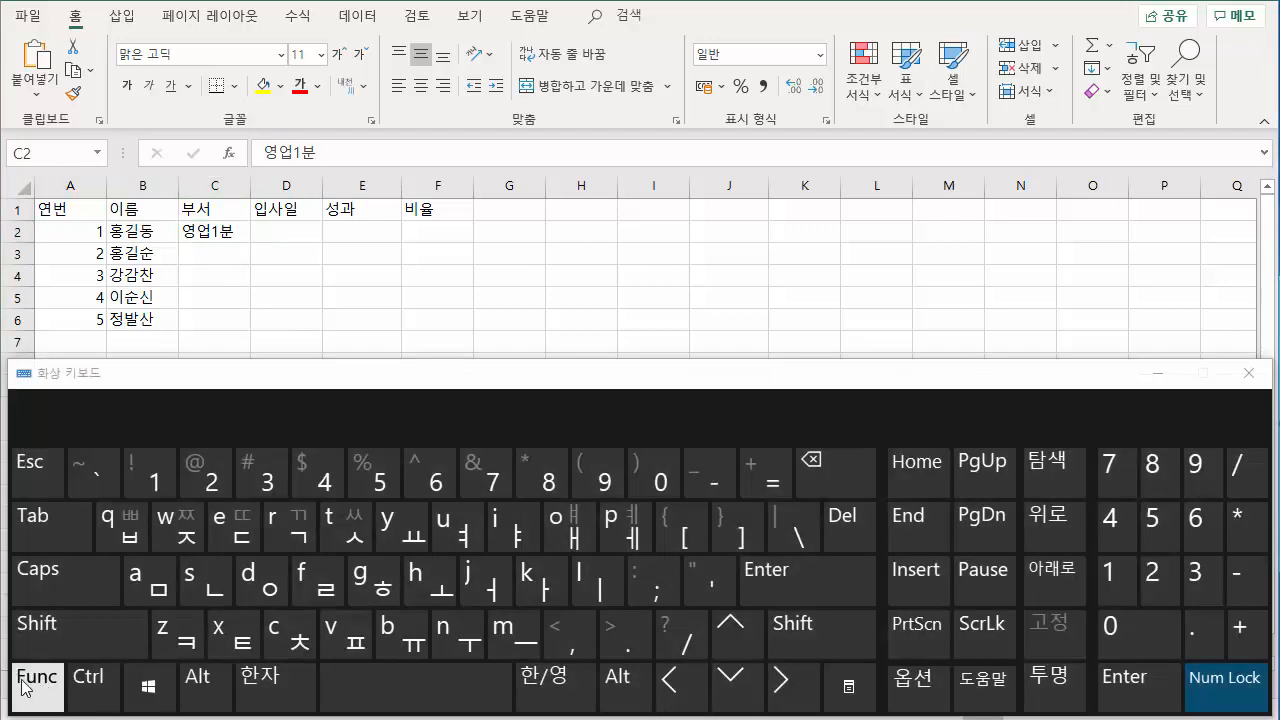
pyautogui.click(1248, 373)
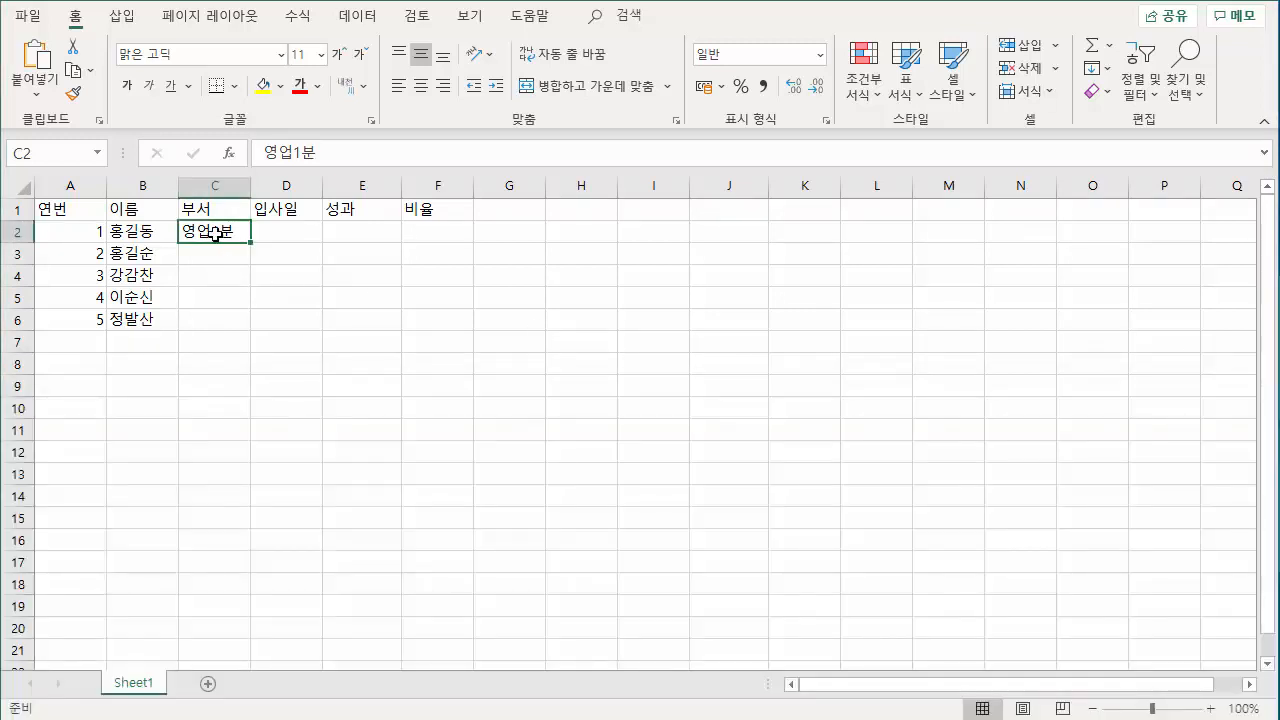
# Step: Correct the department in cell C2 to 영업1부 by editing its last character in place
pyautogui.press('F2')
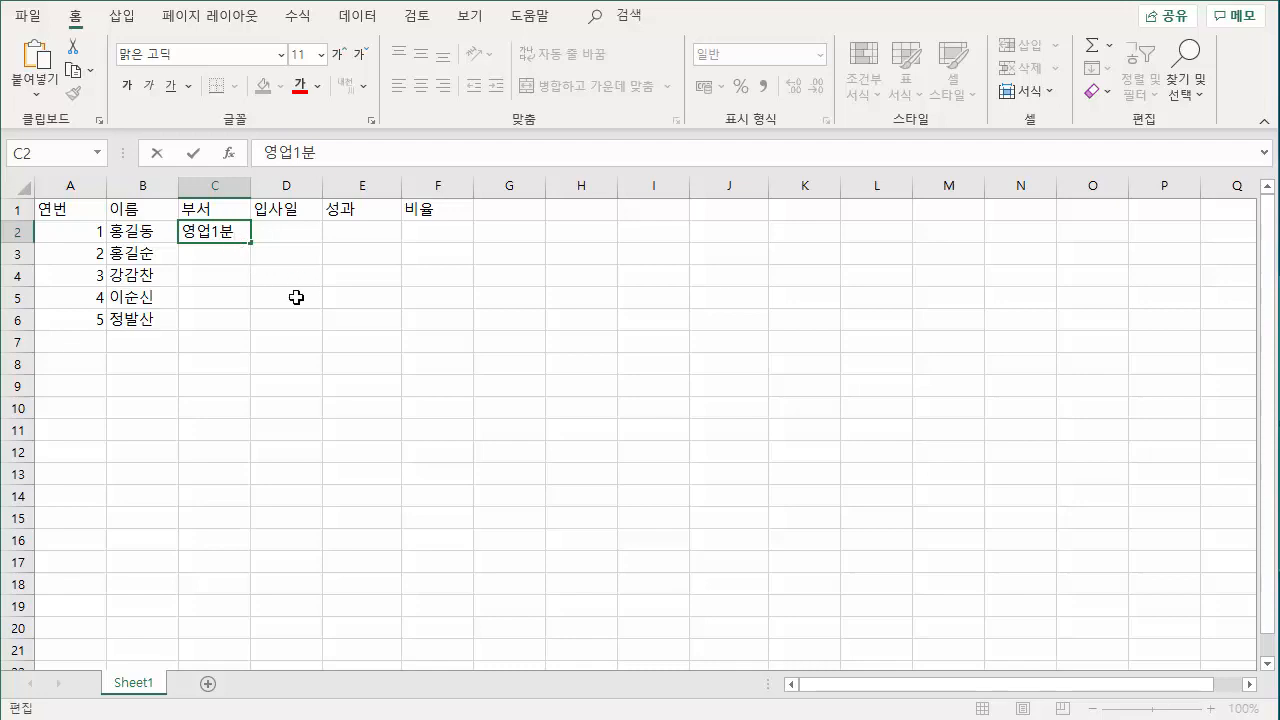
pyautogui.press('BackSpace')
pyautogui.write('부')
pyautogui.press('Return')
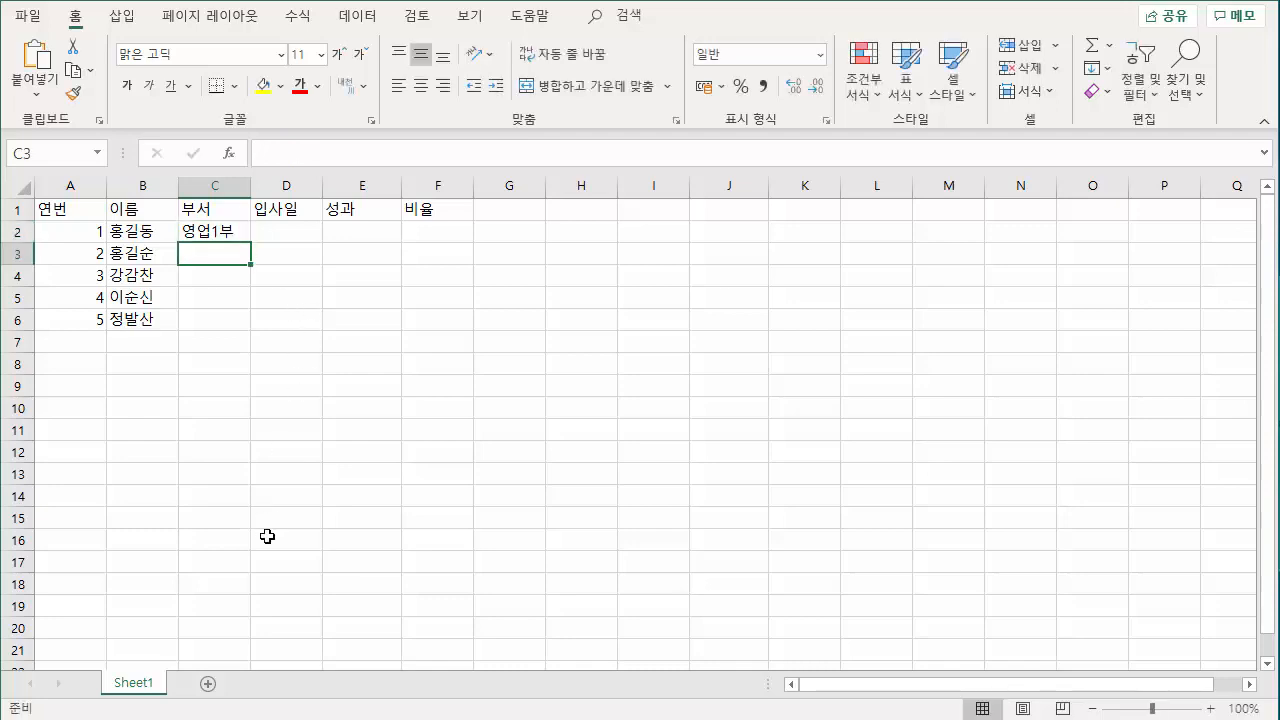
pyautogui.click(228, 718)
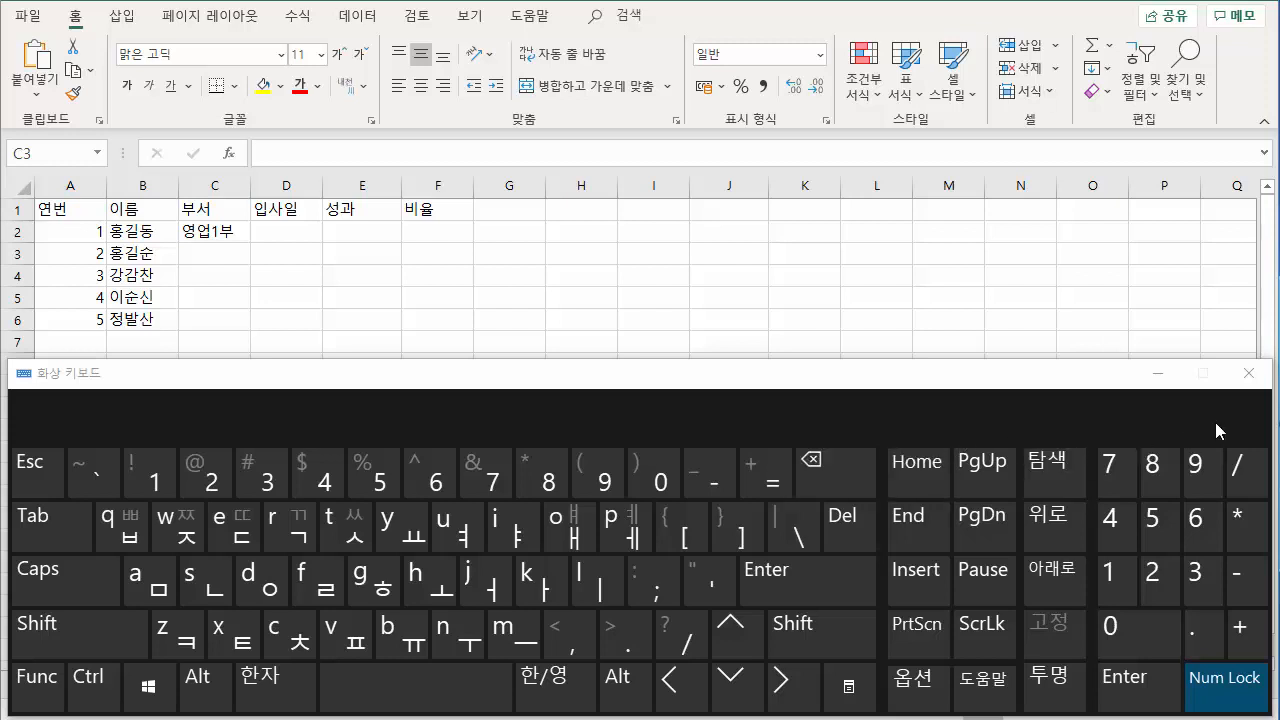
pyautogui.click(1249, 372)
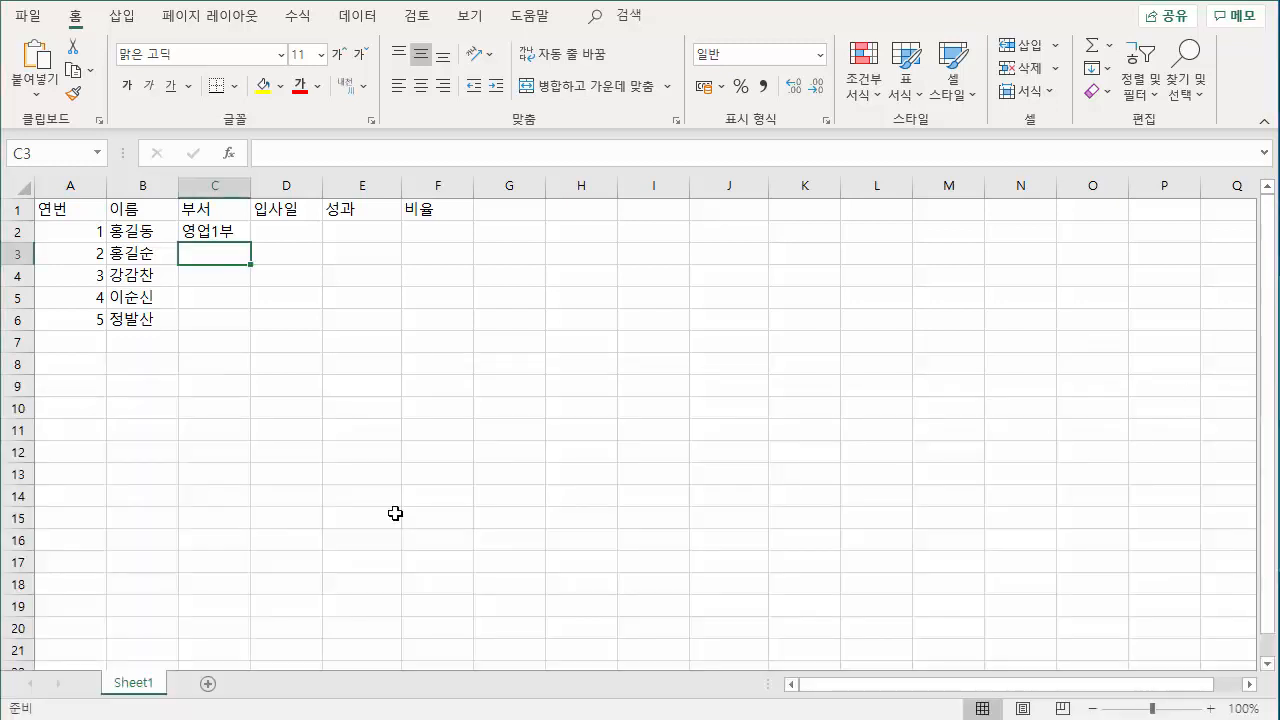
# Step: AutoFill the department series from C2 down to C4, ending at 영업3부, and enter 총무부 in C5 and 홍보부 in C6
pyautogui.click(222, 232)
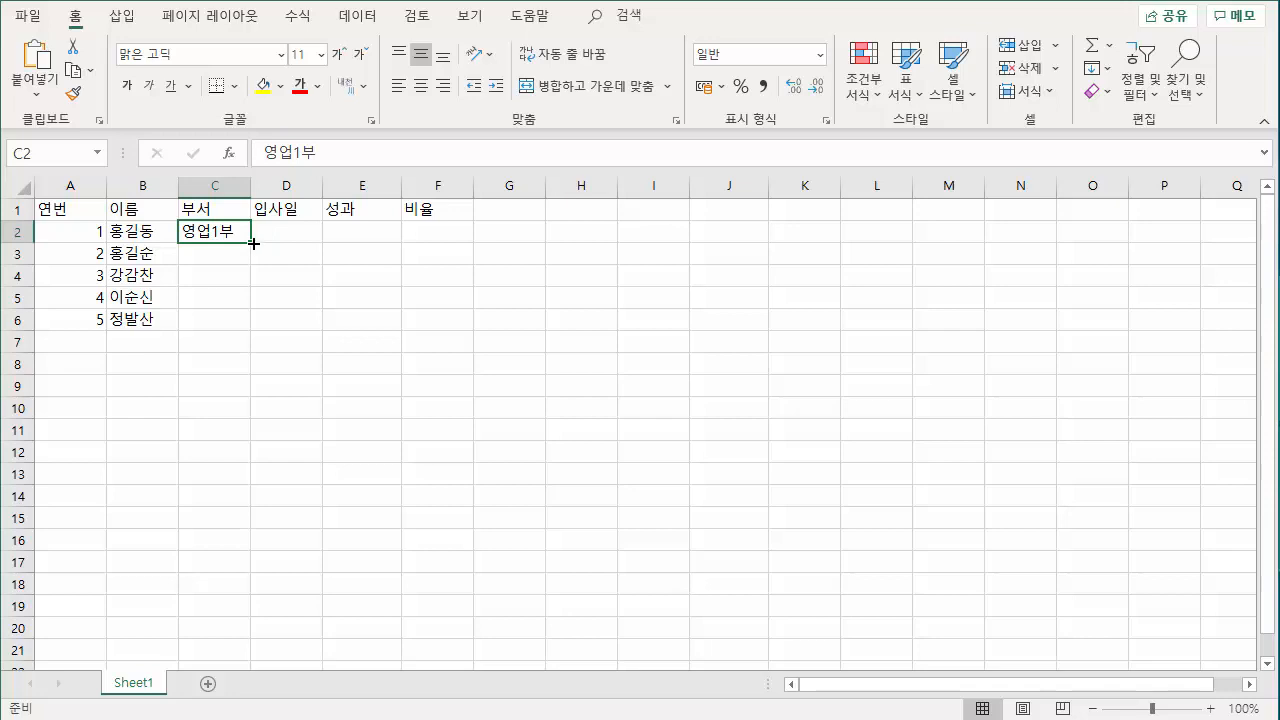
pyautogui.moveTo(254, 243); pyautogui.dragTo(255, 290)
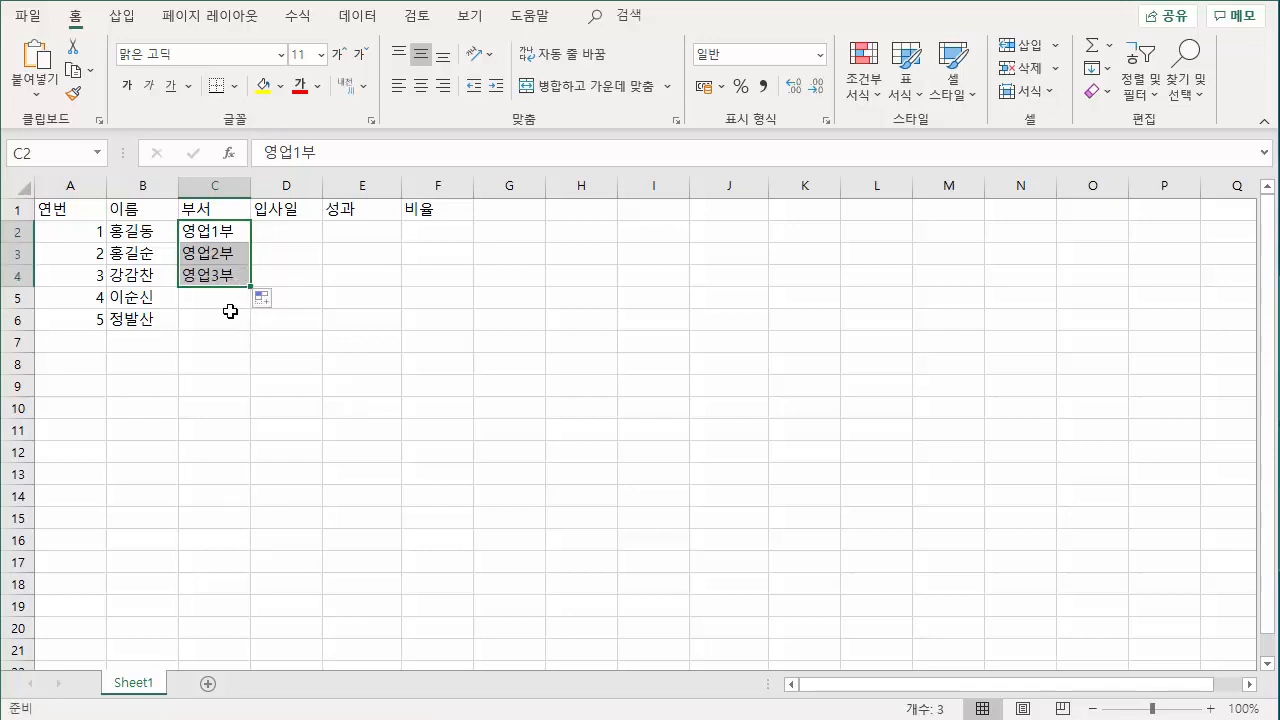
pyautogui.click(211, 298)
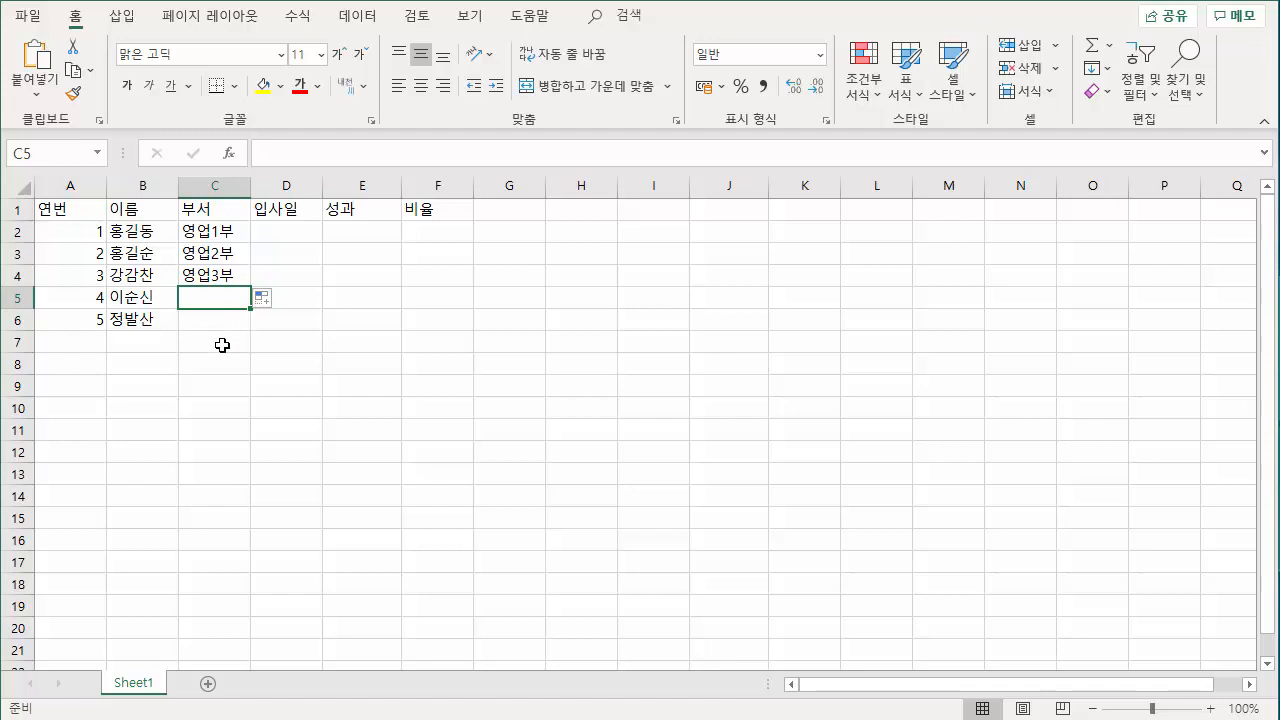
pyautogui.write('총무부')
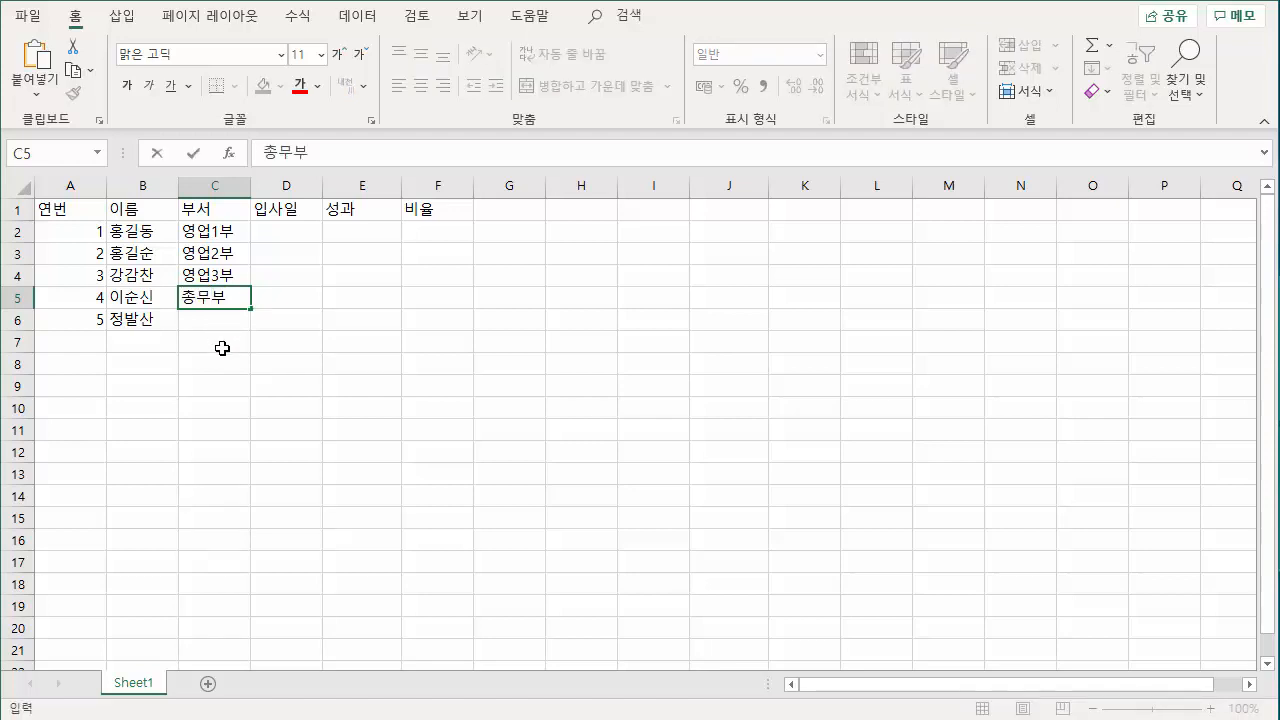
pyautogui.press('Return')
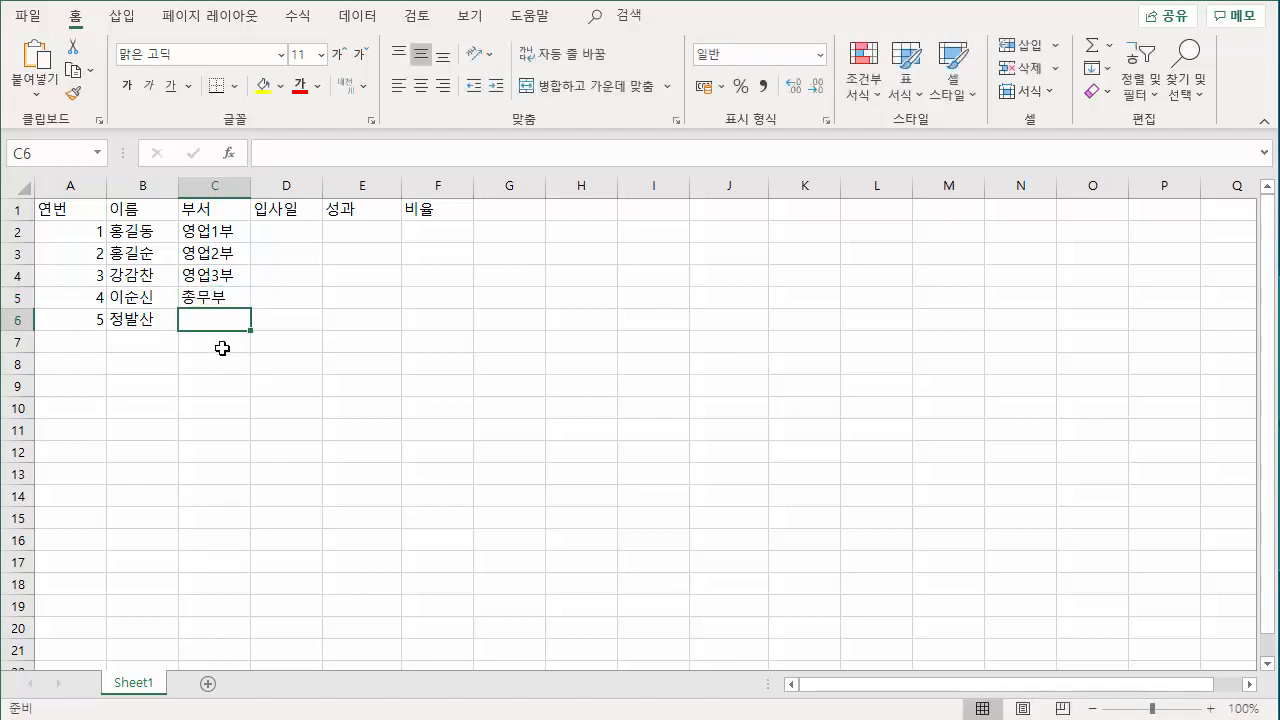
pyautogui.write('홍보부')
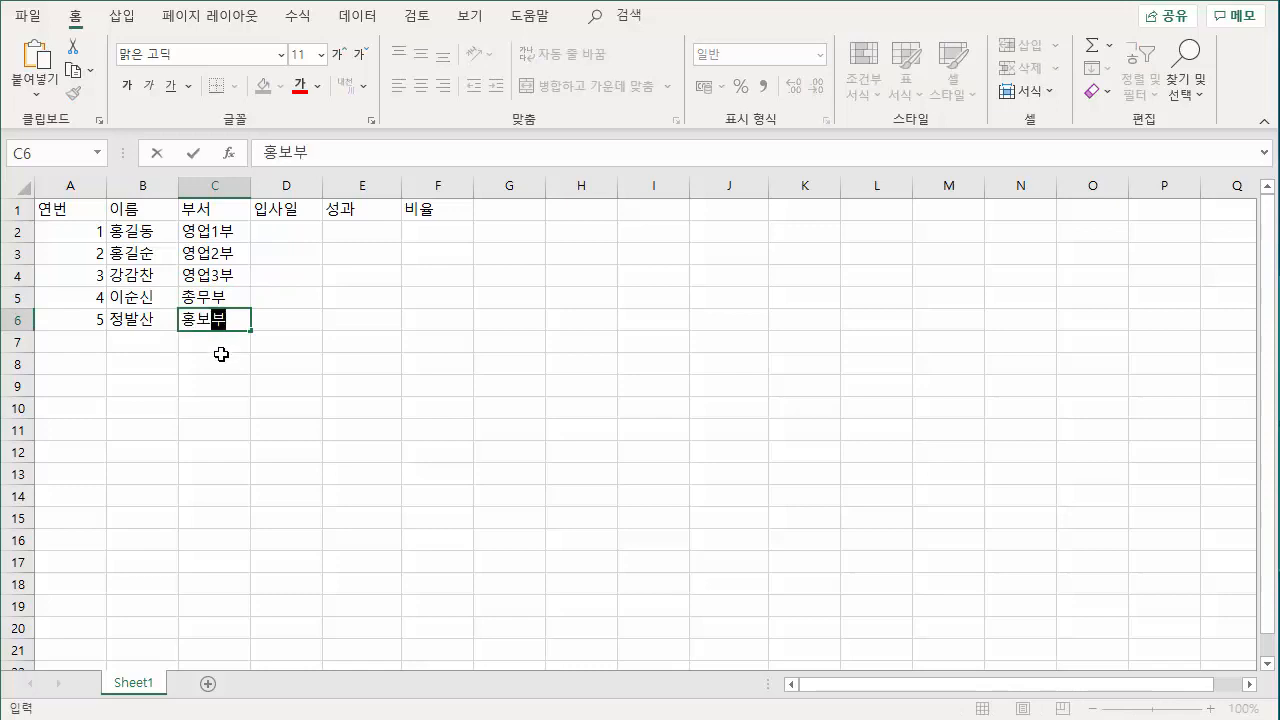
pyautogui.press('Return')
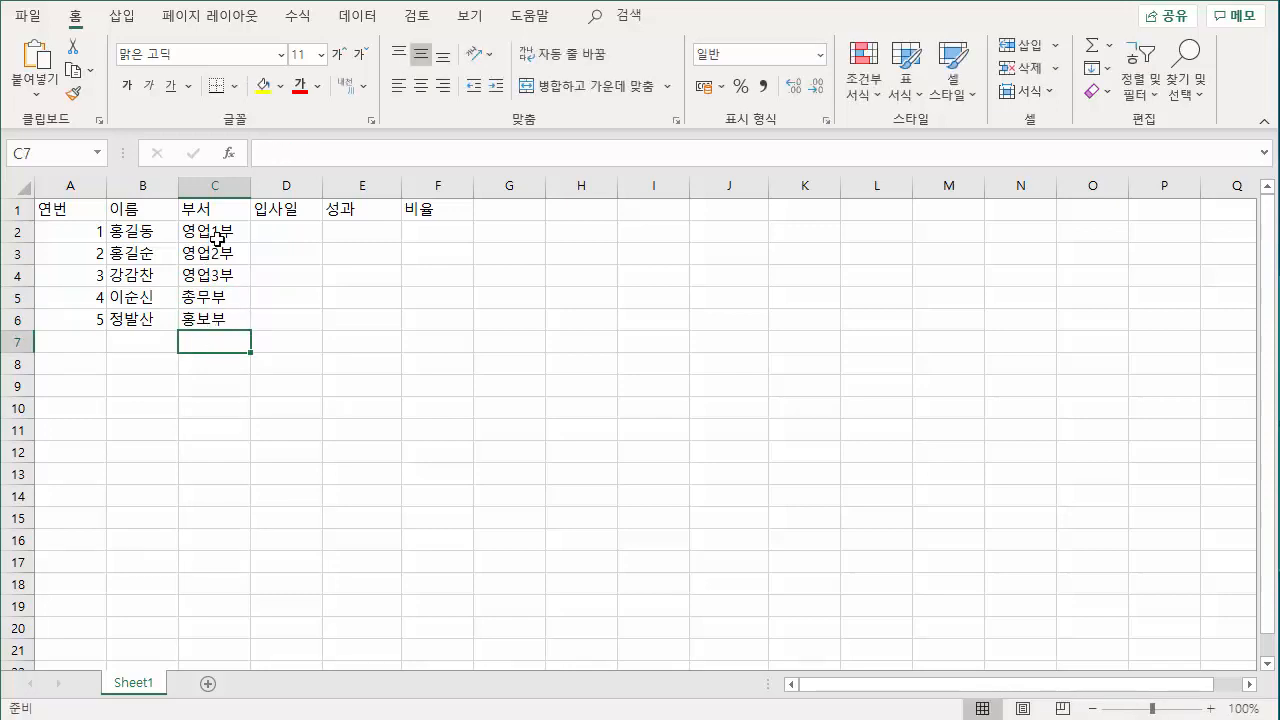
pyautogui.moveTo(222, 238); pyautogui.dragTo(220, 276)
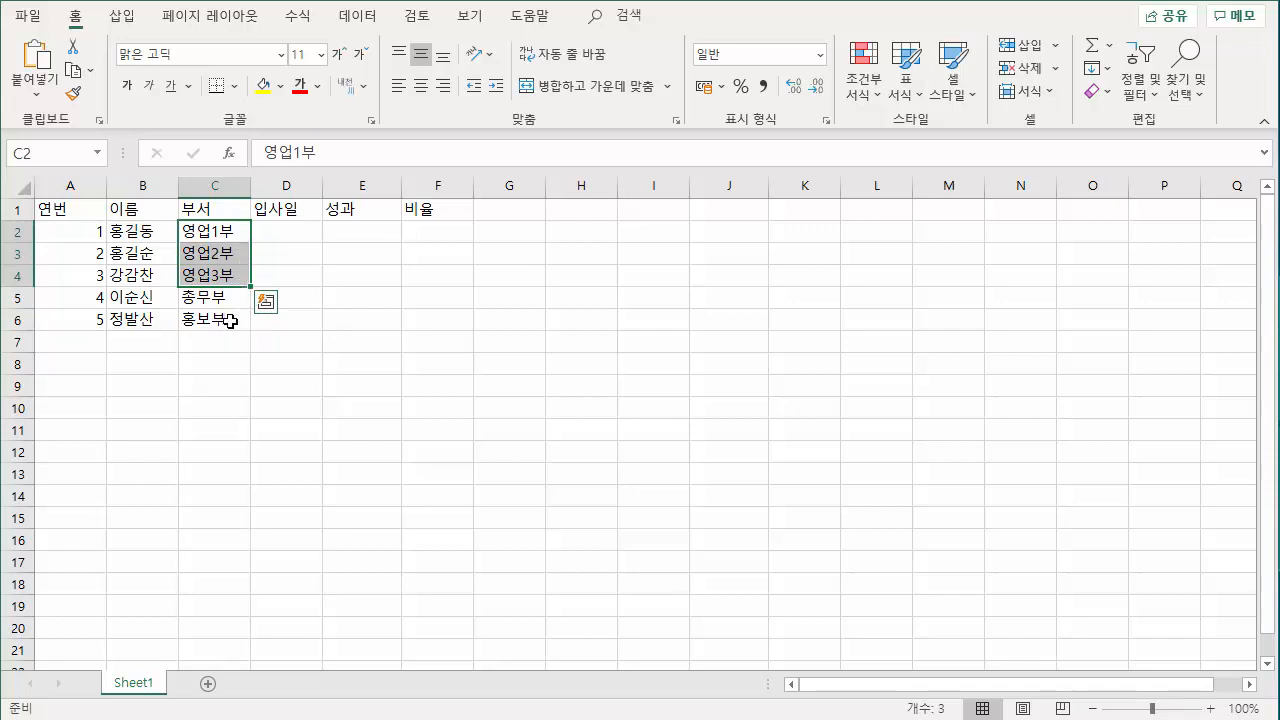
pyautogui.click(326, 316)
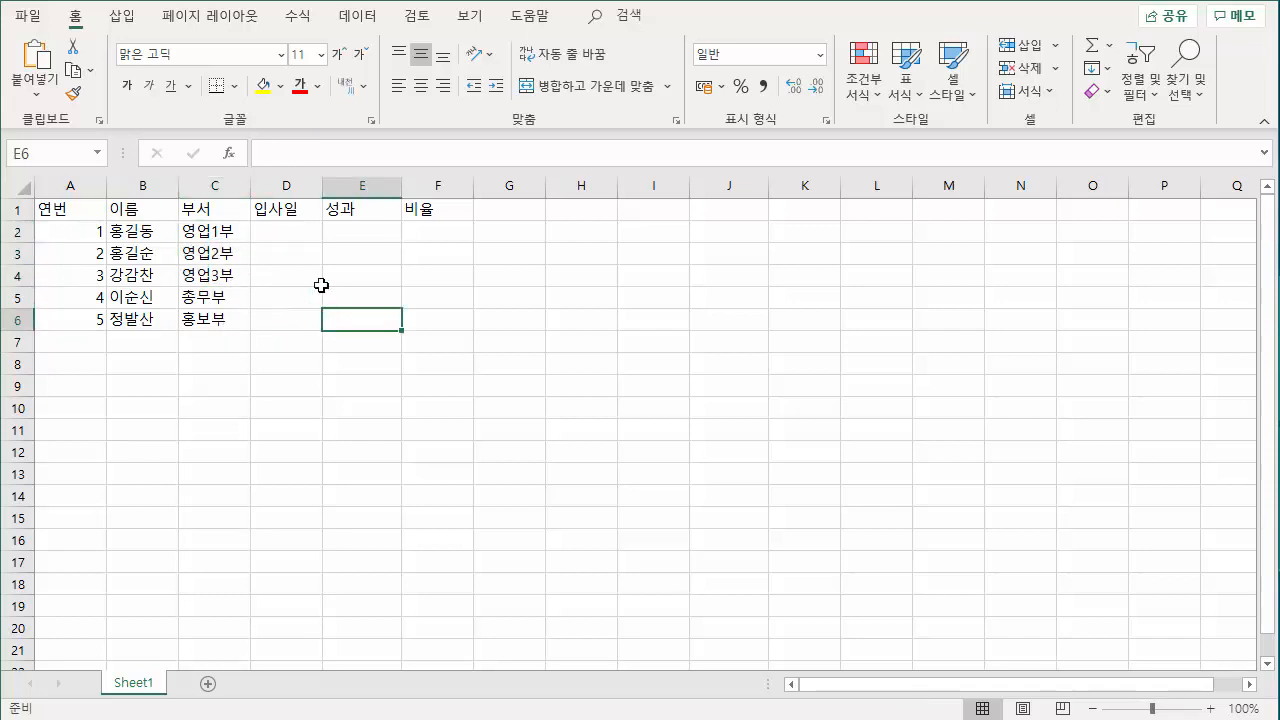
pyautogui.click(303, 250)
pyautogui.click(286, 234)
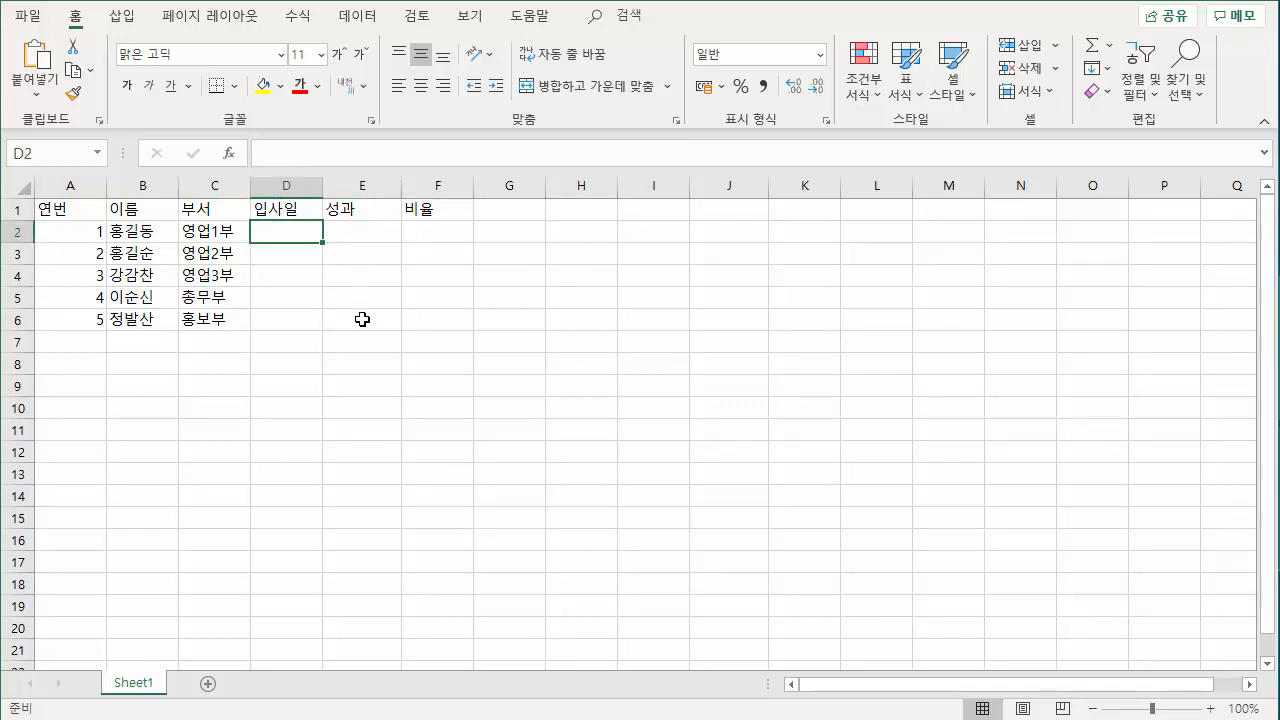
pyautogui.moveTo(359, 229); pyautogui.dragTo(366, 322)
pyautogui.click(354, 388)
# Step: Enter the performance values 12345, 78945, 456789, 12345 and 789465 in cells E2 to E6
pyautogui.click(345, 236)
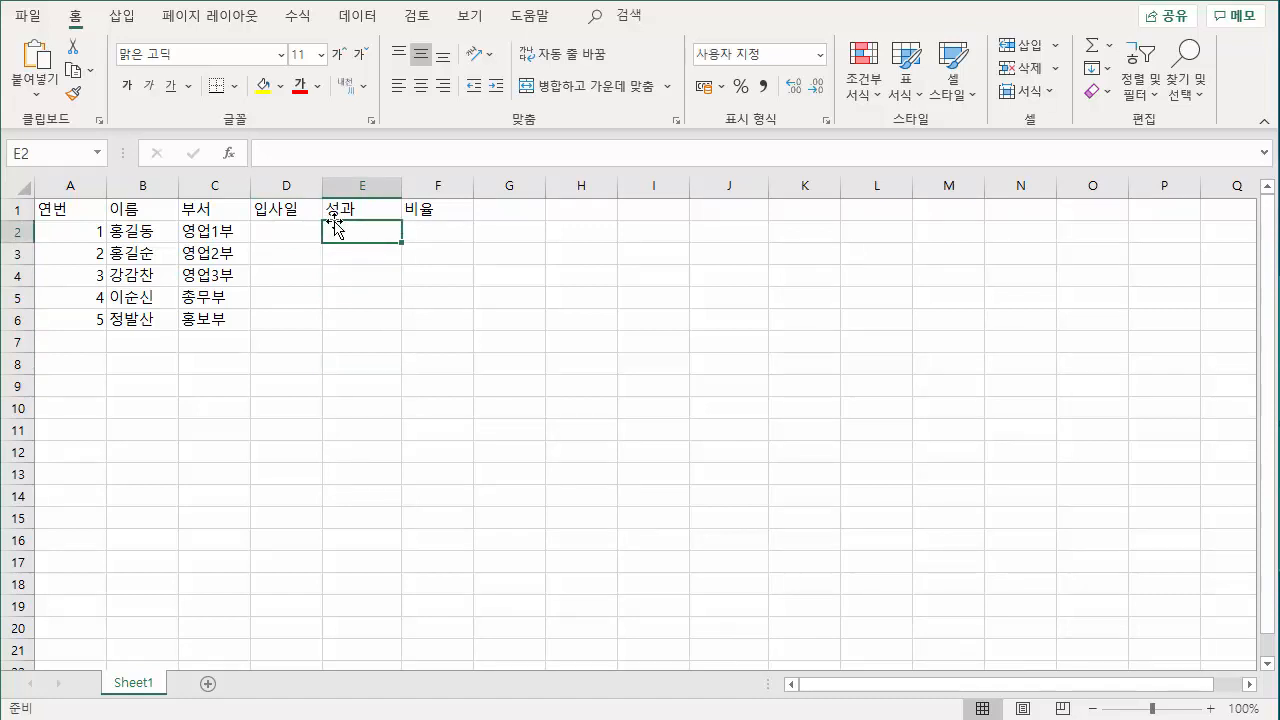
pyautogui.write('12345')
pyautogui.press('Return')
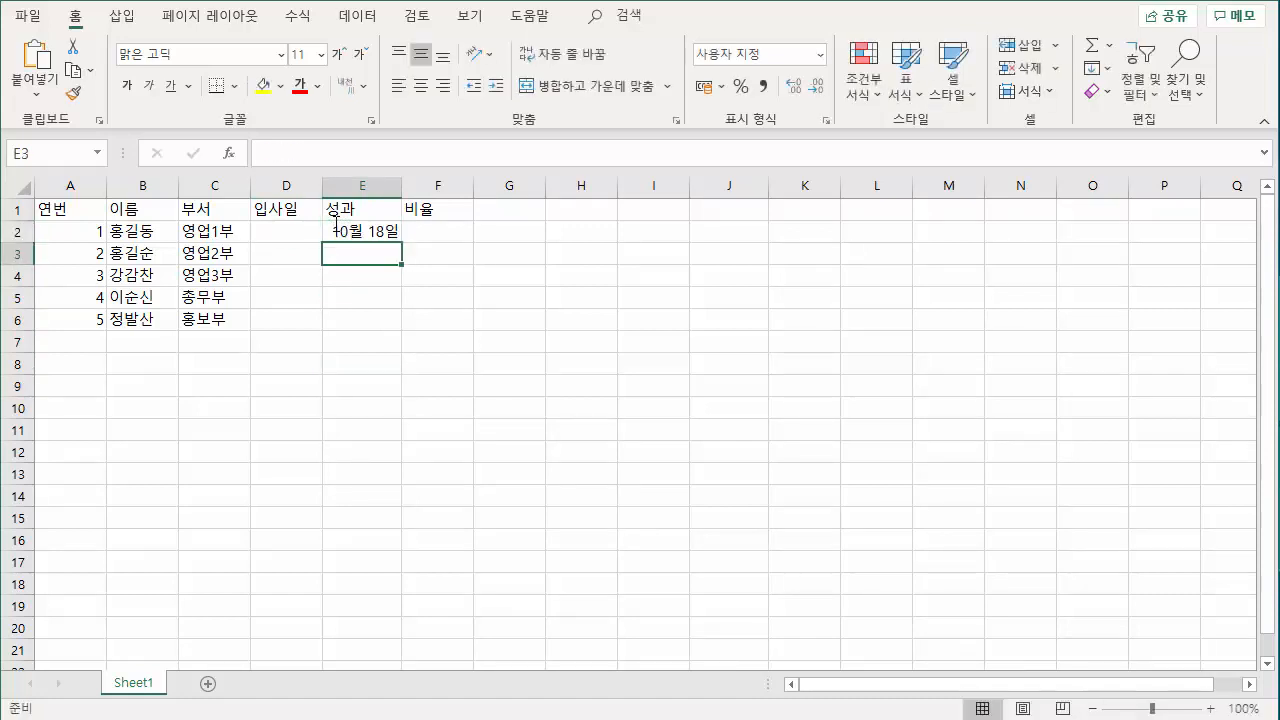
pyautogui.write('78945')
pyautogui.press('Return')
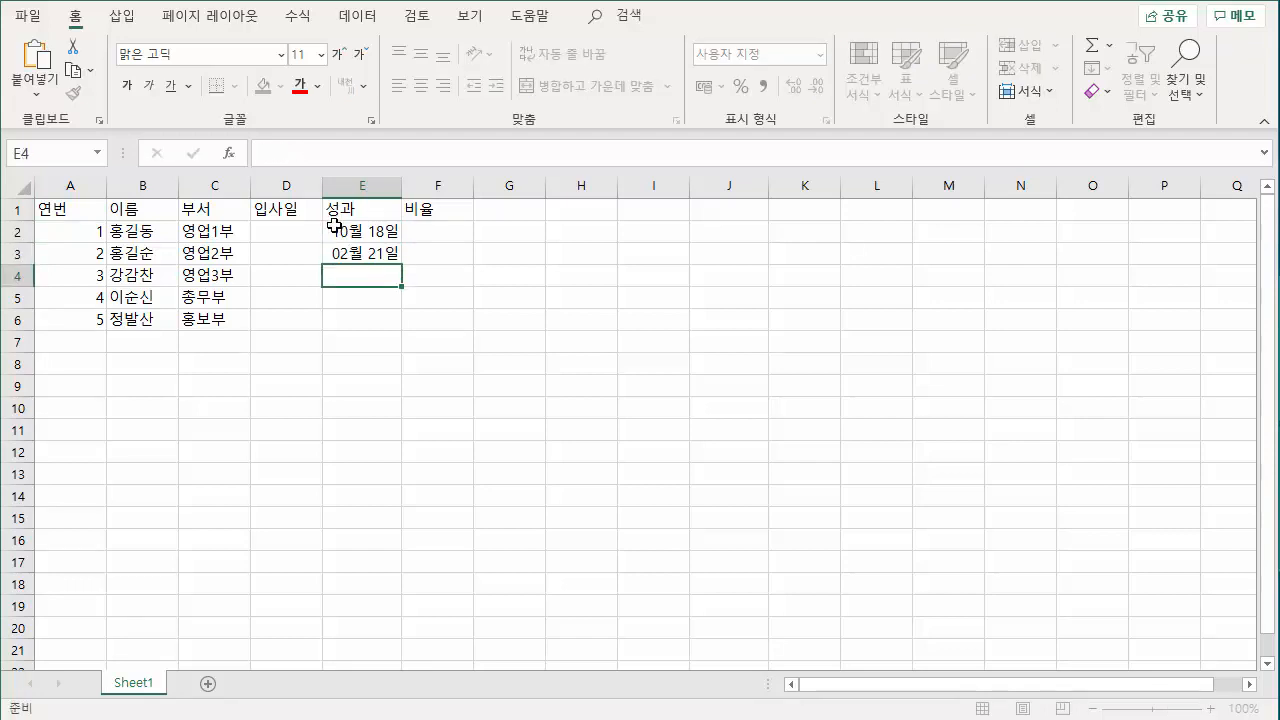
pyautogui.write('456789')
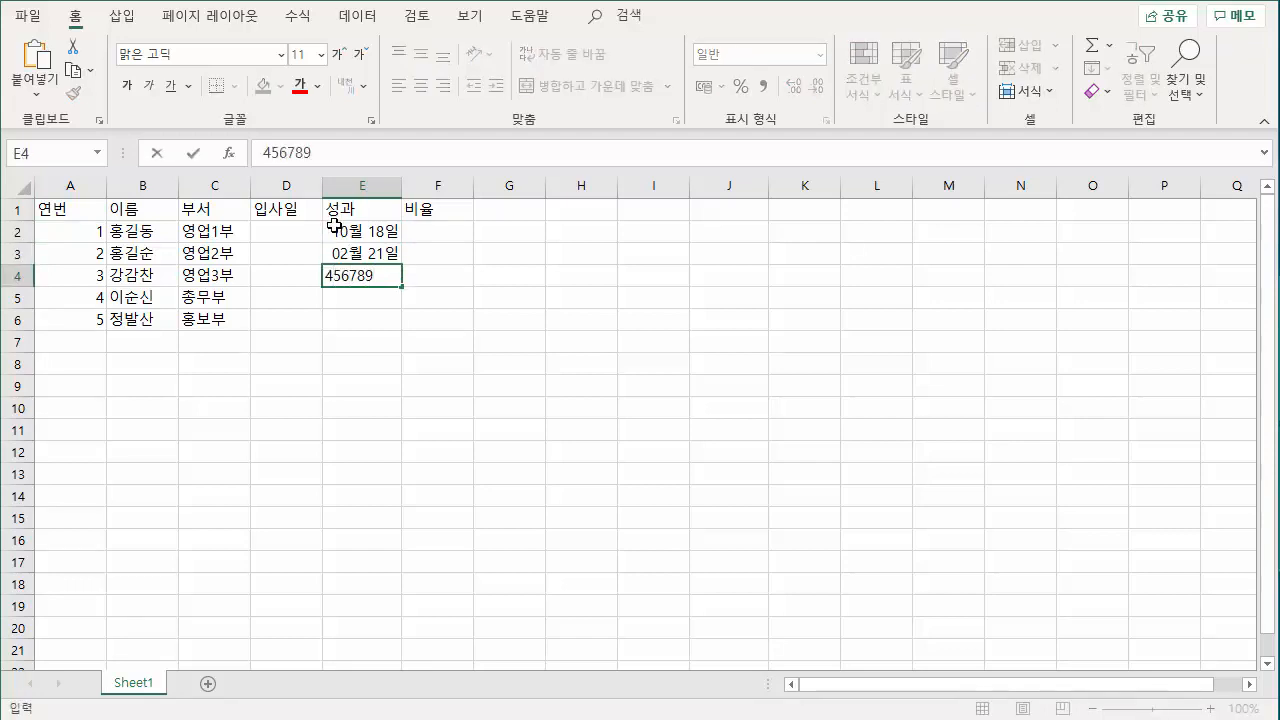
pyautogui.press('Return')
pyautogui.write('12345')
pyautogui.press('Return')
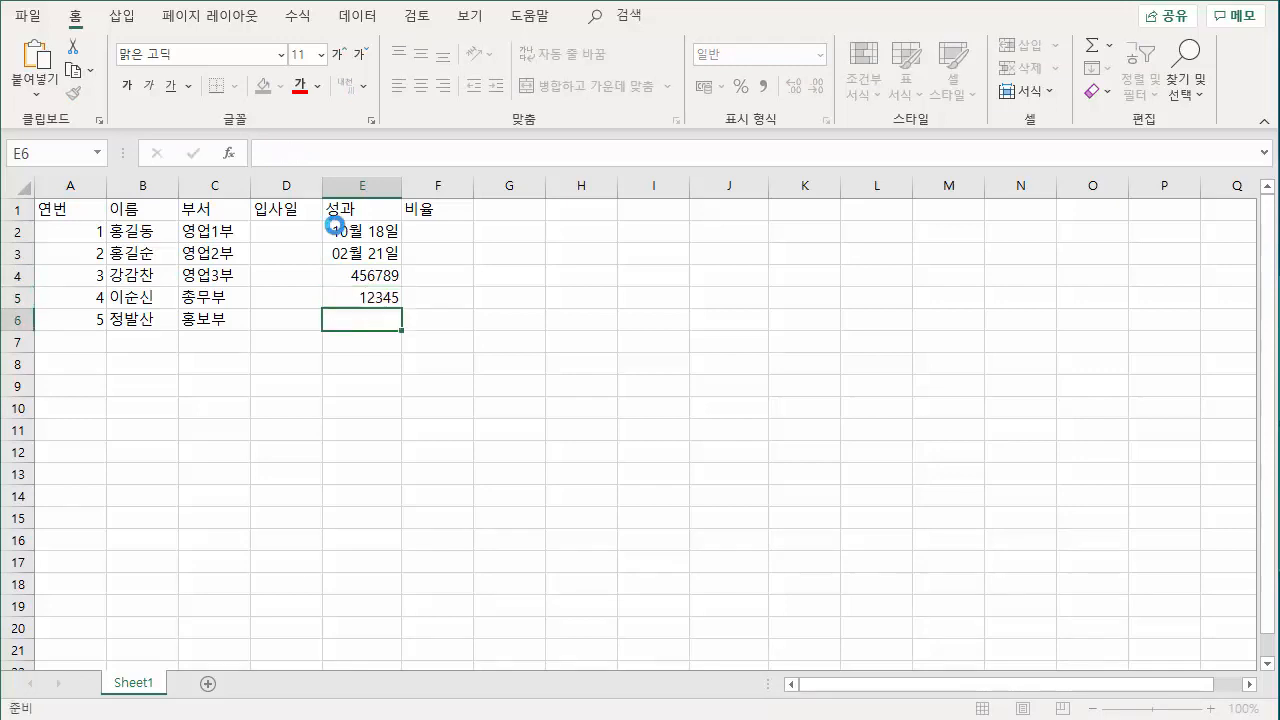
pyautogui.write('789465')
pyautogui.press('Return')
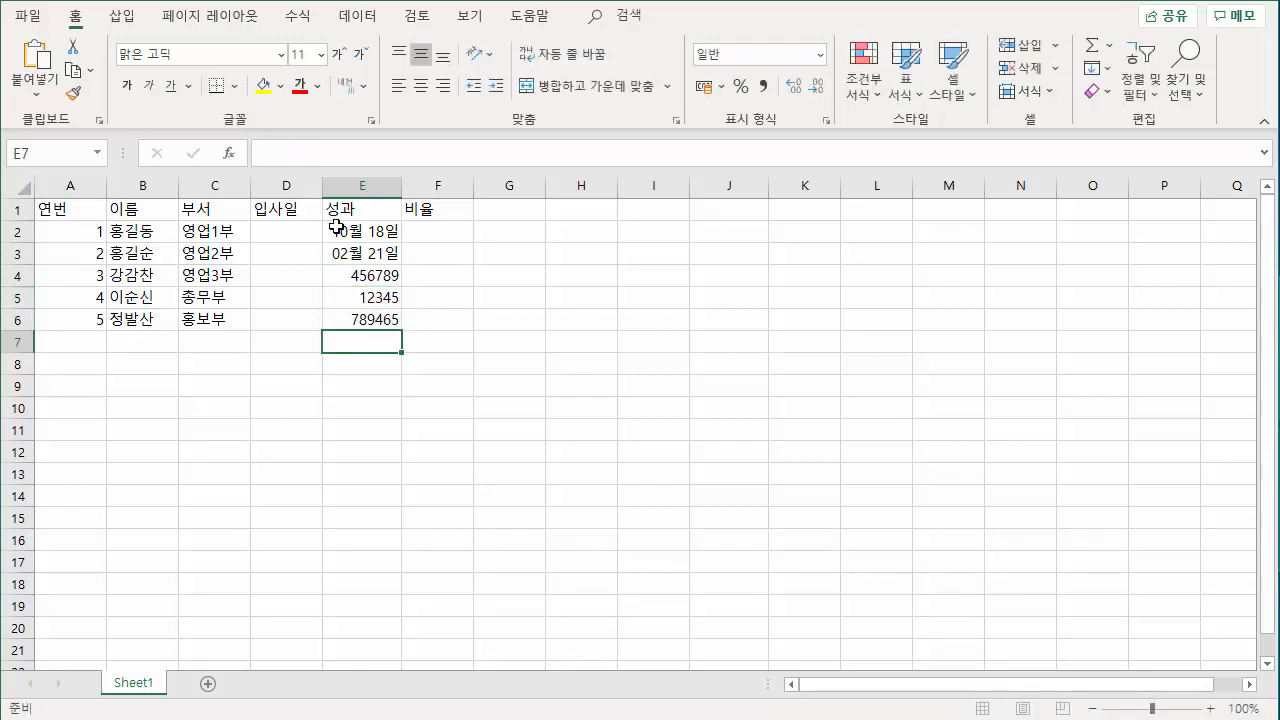
# Step: Apply the comma style to the performance values in E2:E6 so they use thousands separators
pyautogui.moveTo(337, 230); pyautogui.dragTo(343, 254)
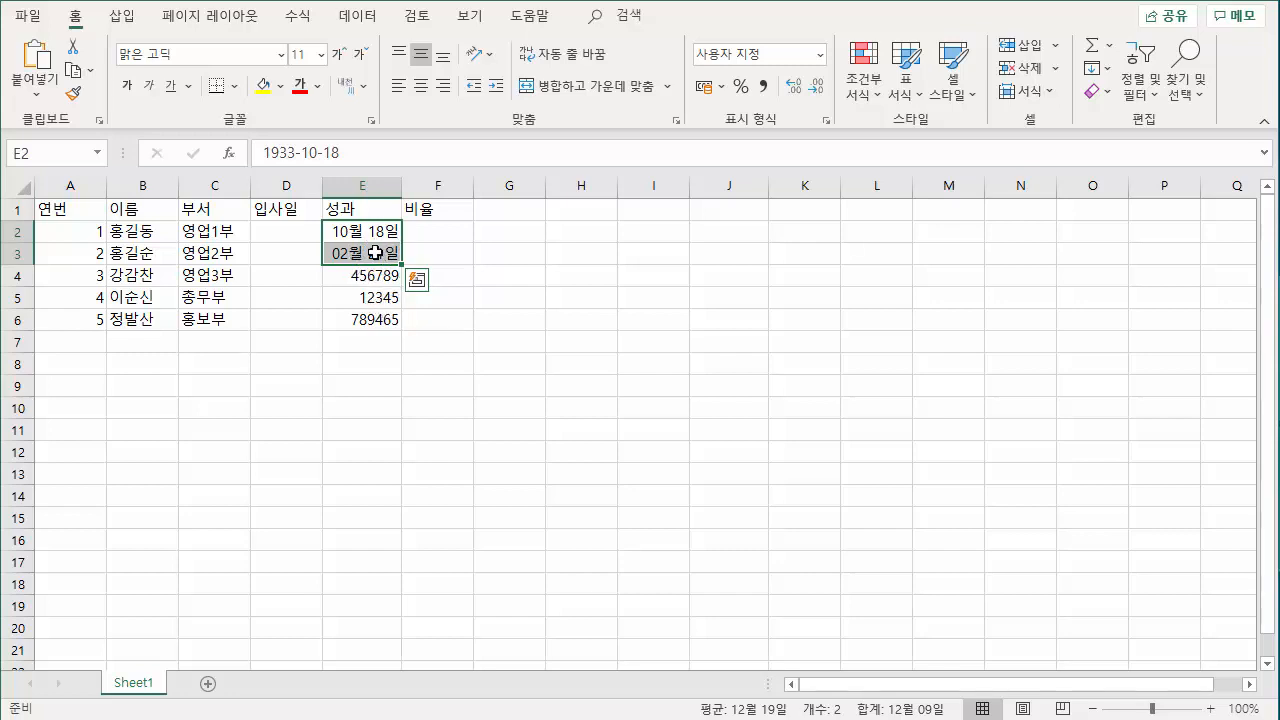
pyautogui.moveTo(362, 230); pyautogui.dragTo(368, 319)
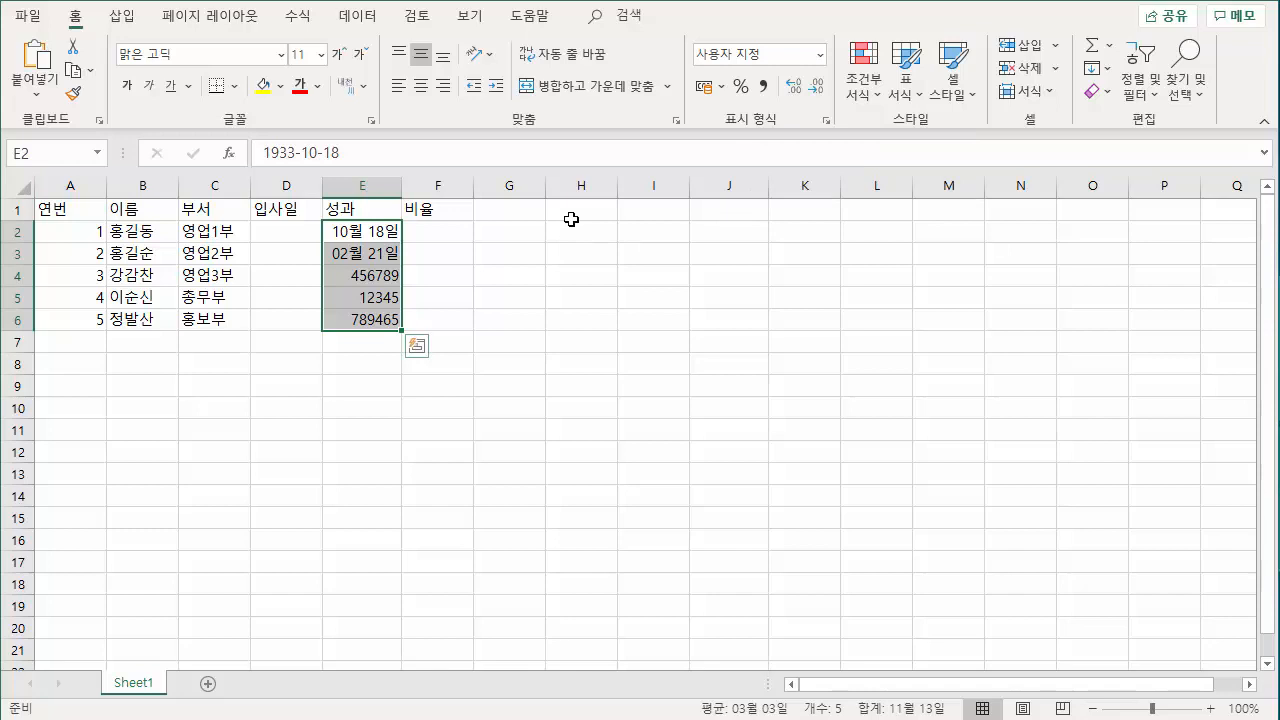
pyautogui.click(765, 86)
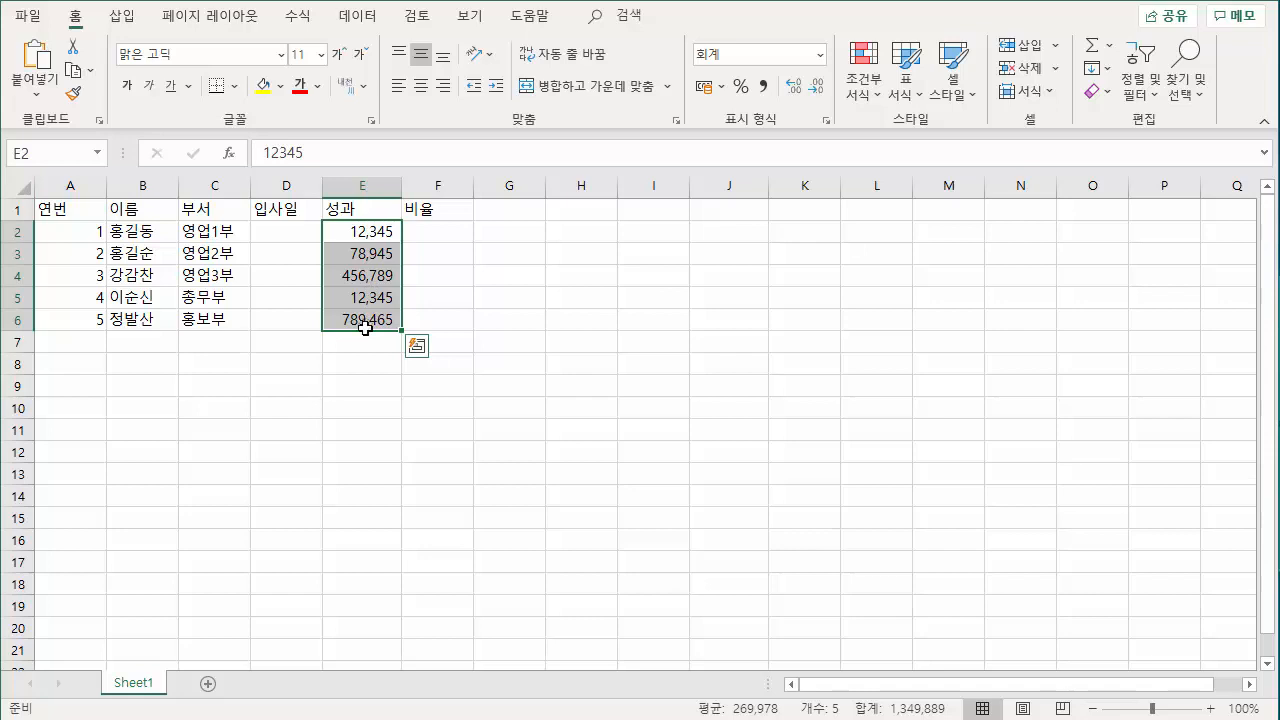
pyautogui.click(365, 240)
pyautogui.moveTo(365, 240); pyautogui.dragTo(372, 316)
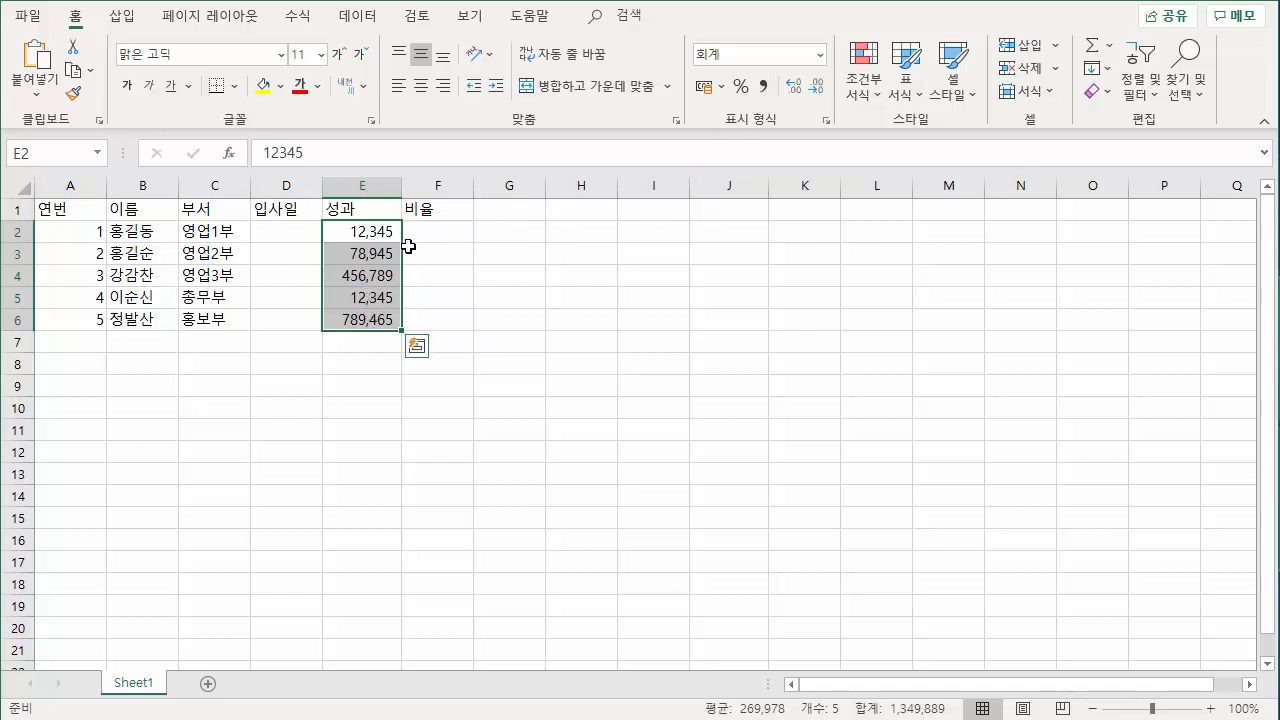
# Step: Try the entry 5+1 in hire-date cell D2, and replace it with 5
pyautogui.click(287, 237)
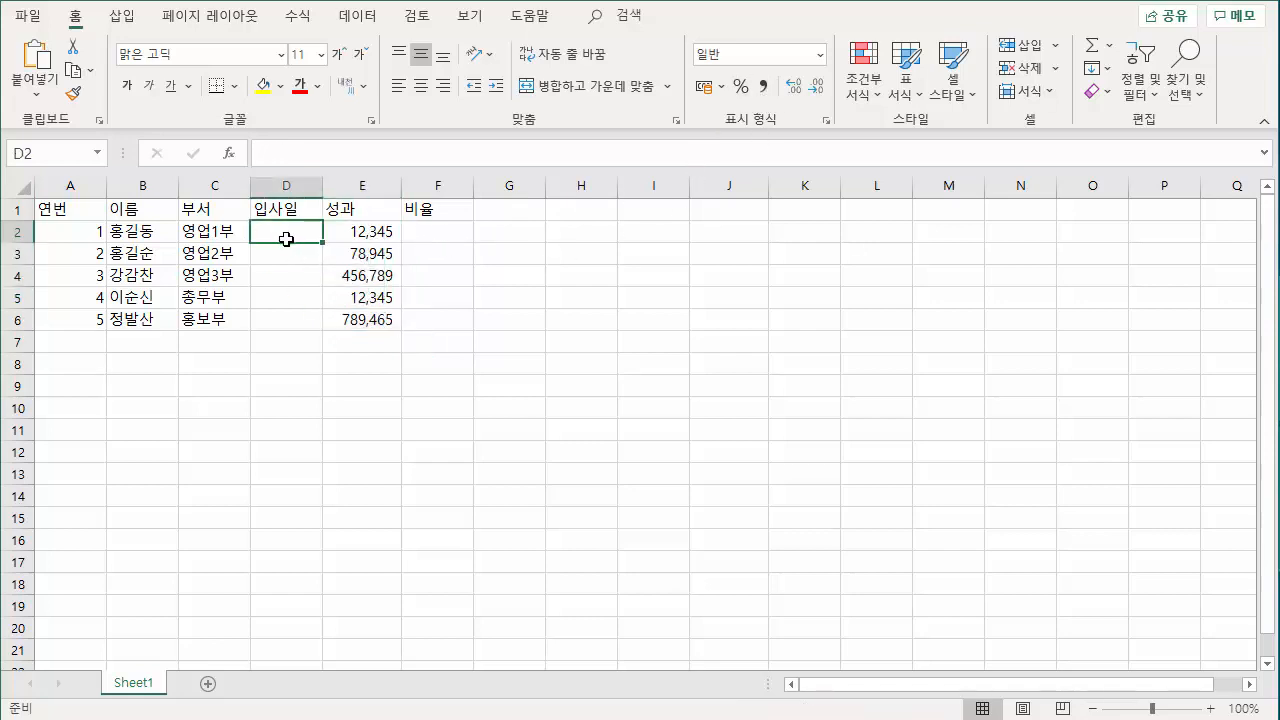
pyautogui.moveTo(287, 237); pyautogui.dragTo(287, 234)
pyautogui.press('F2')
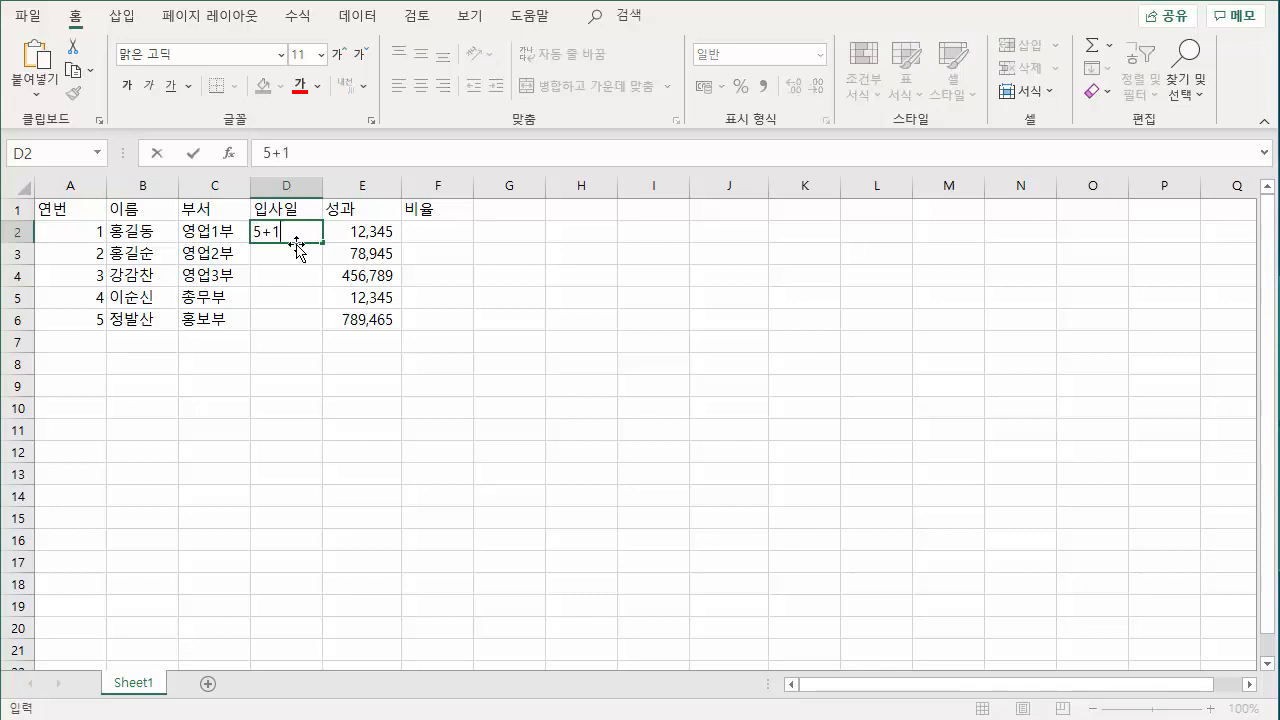
pyautogui.press('Return')
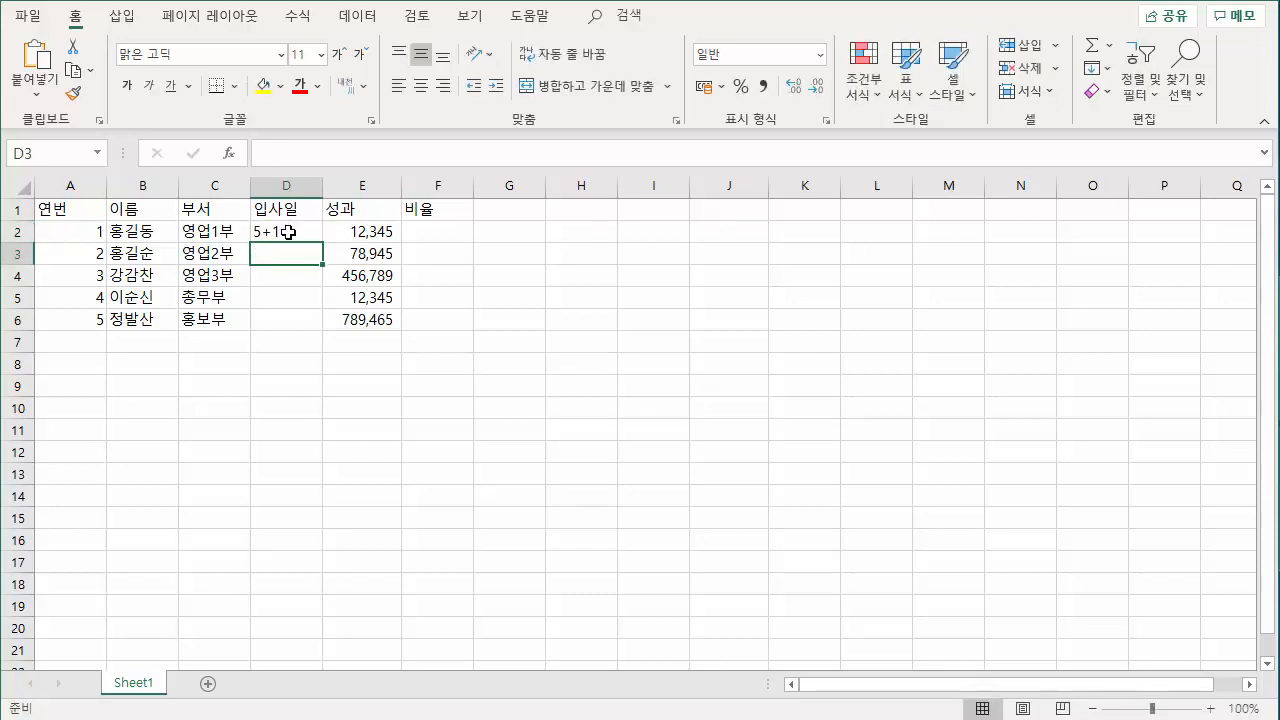
pyautogui.click(288, 232)
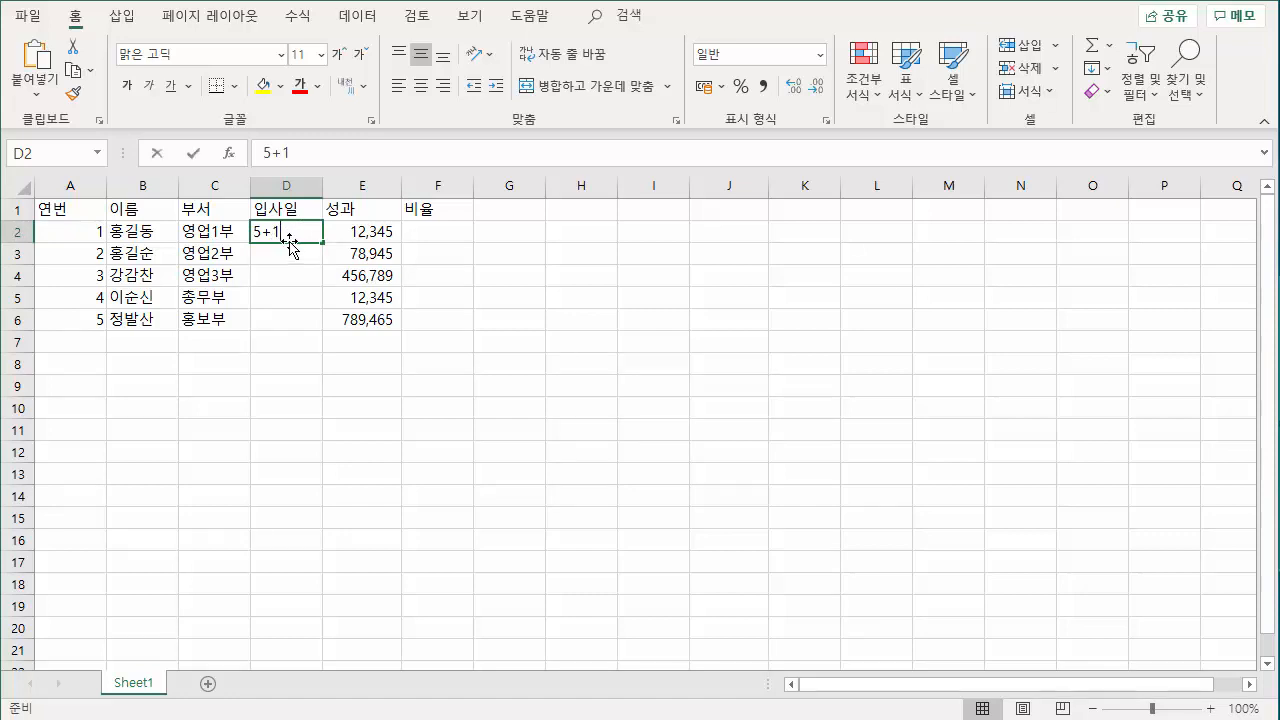
pyautogui.write('5')
pyautogui.press('Return')
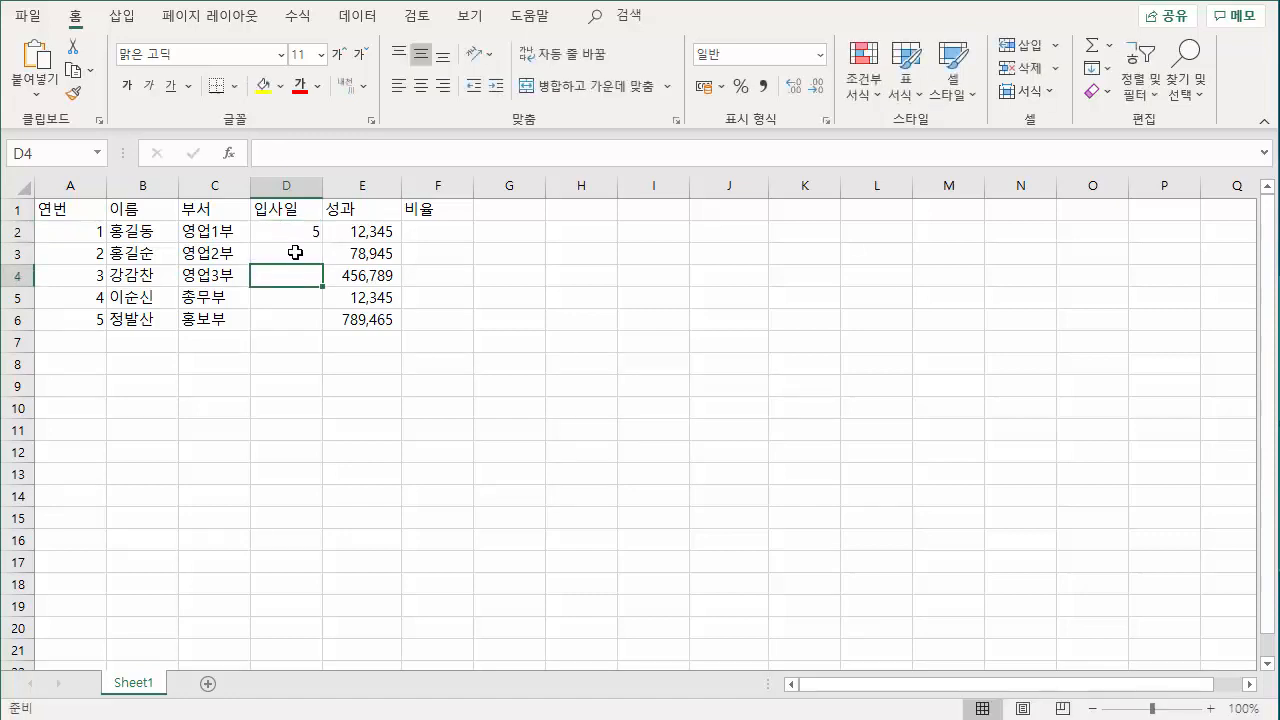
# Step: Enter the hire date 5-1 in cell D2 and check its full stored date
pyautogui.click(295, 232)
pyautogui.write('5')
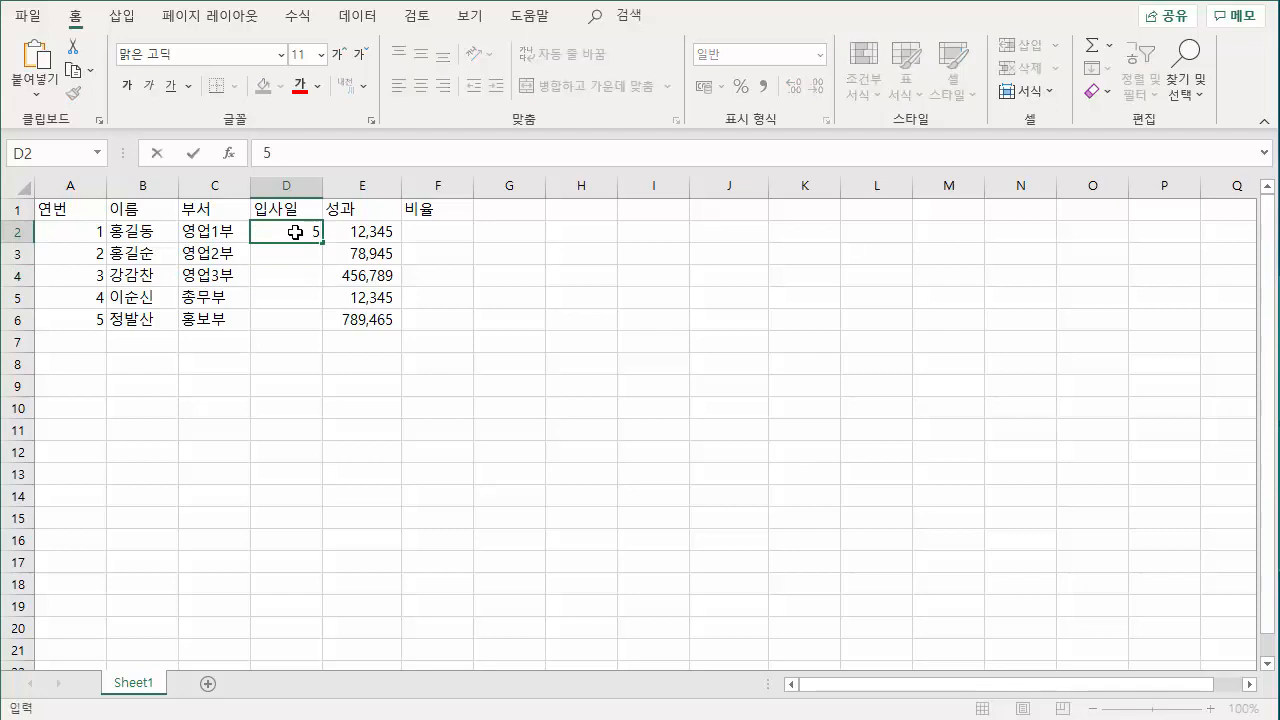
pyautogui.write('-1')
pyautogui.press('Return')
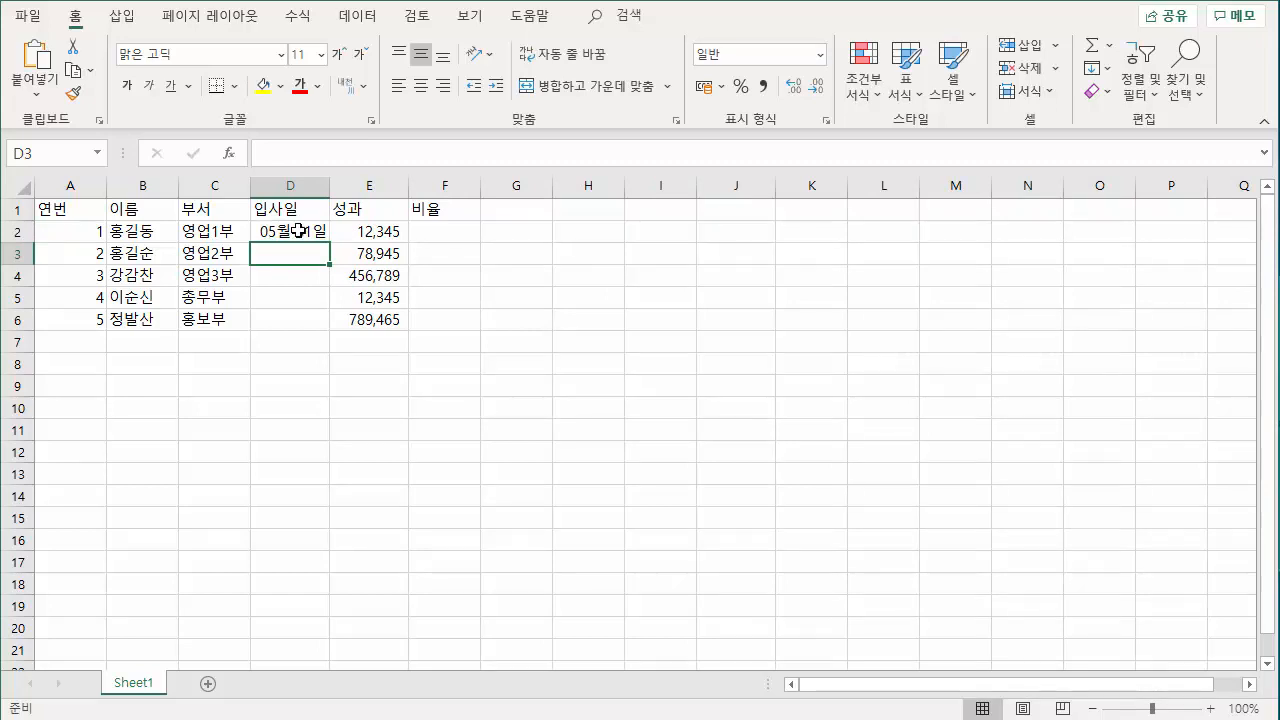
pyautogui.click(298, 231)
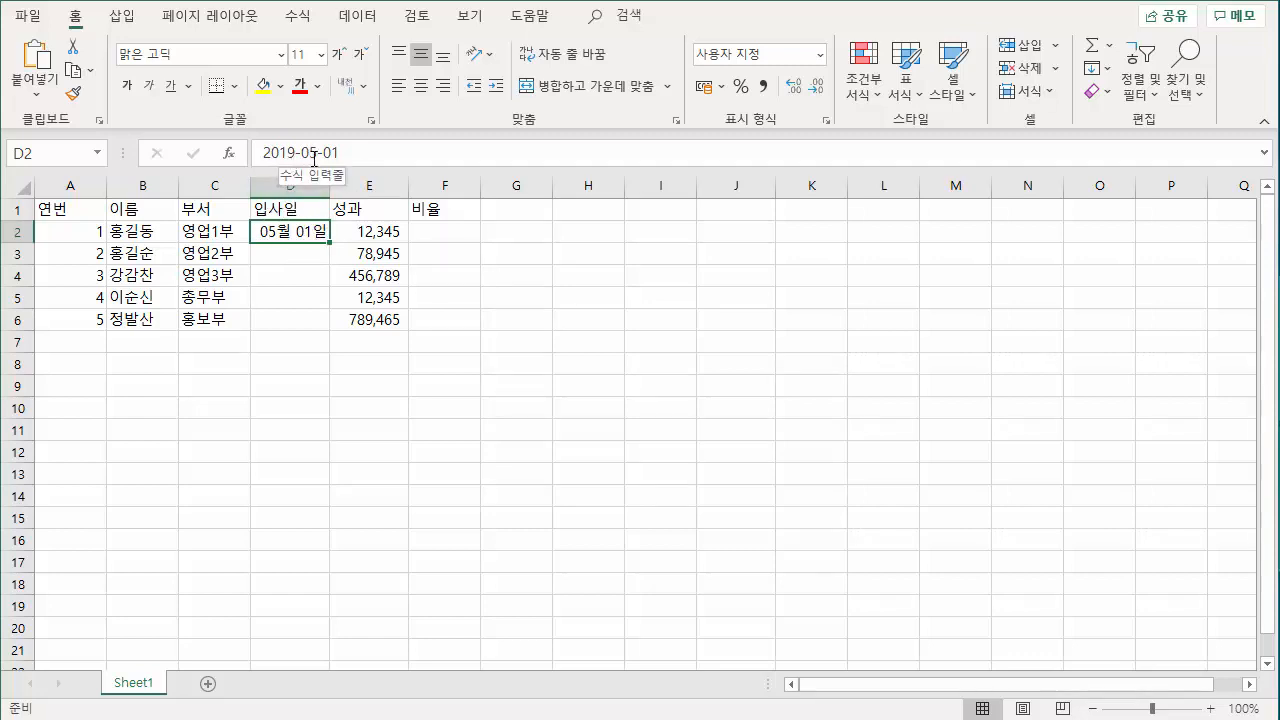
# Step: Try the entry 5*1 as the hire date in cell D3
pyautogui.click(297, 254)
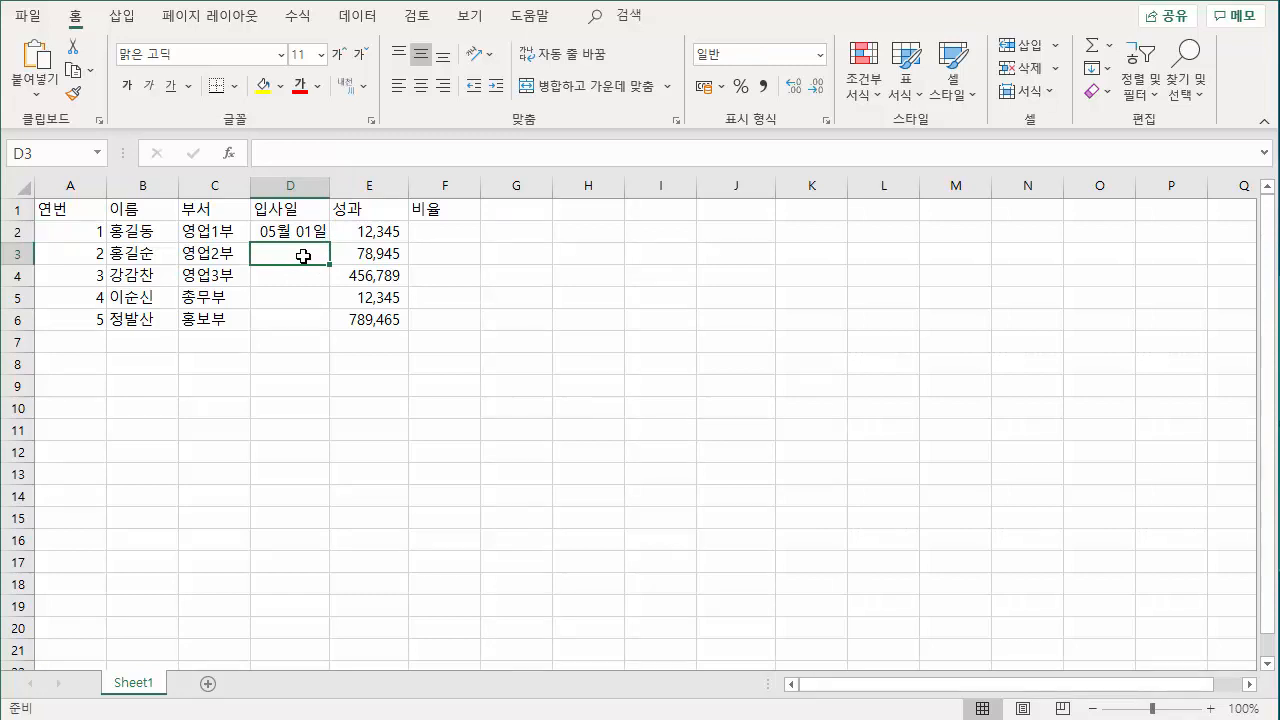
pyautogui.write('5')
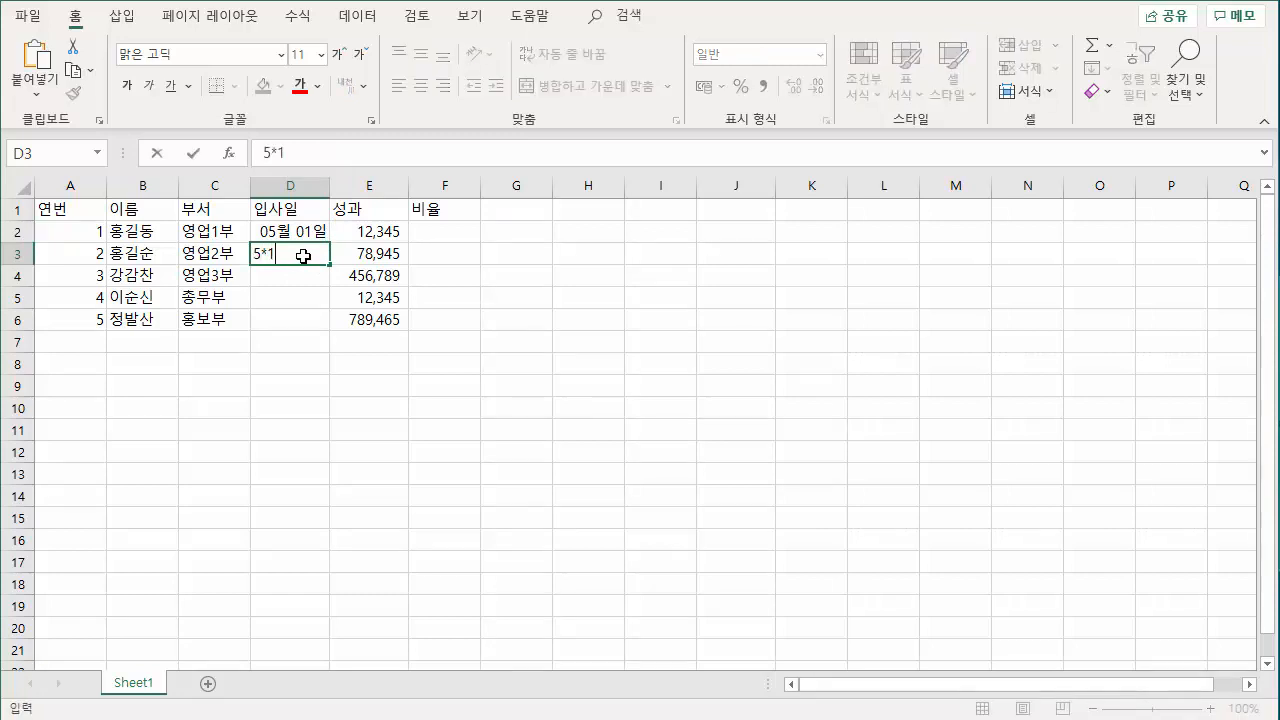
pyautogui.write('*1')
pyautogui.press('Return')
# Step: Replace the entry in cell D3 with the date 05월 01일 and compare its stored date with D2
pyautogui.click(303, 256)
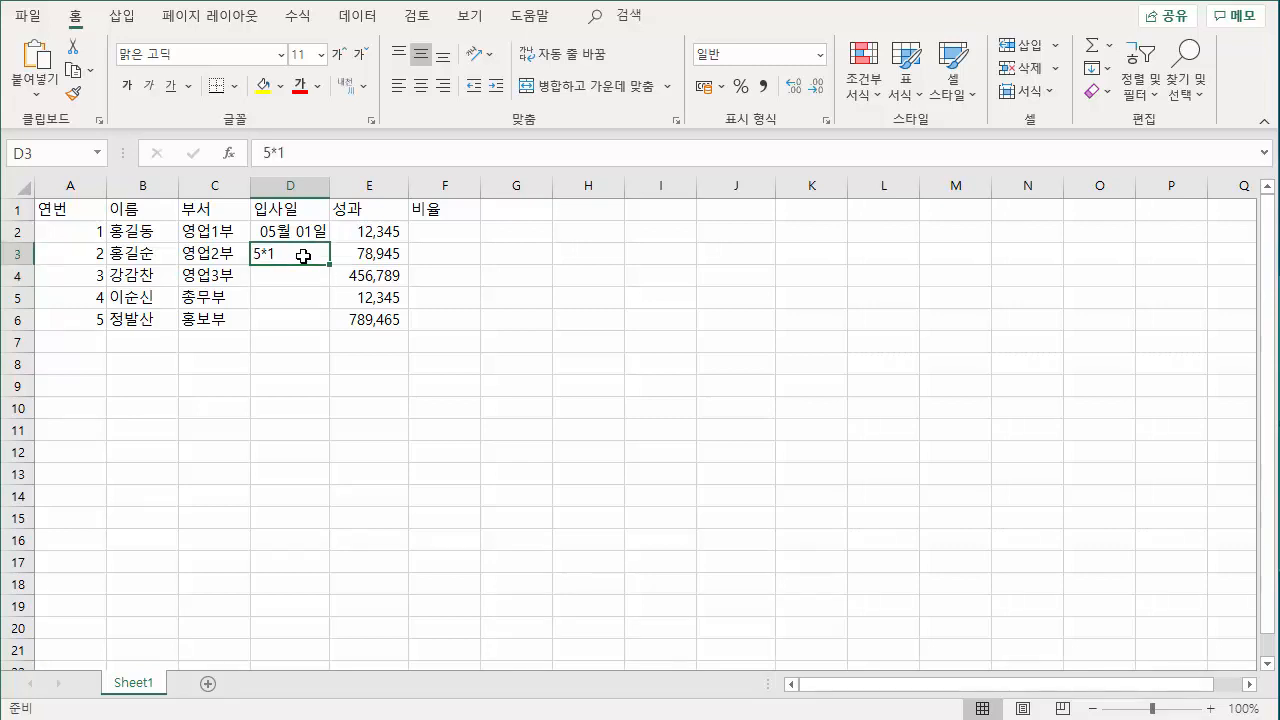
pyautogui.write('5')
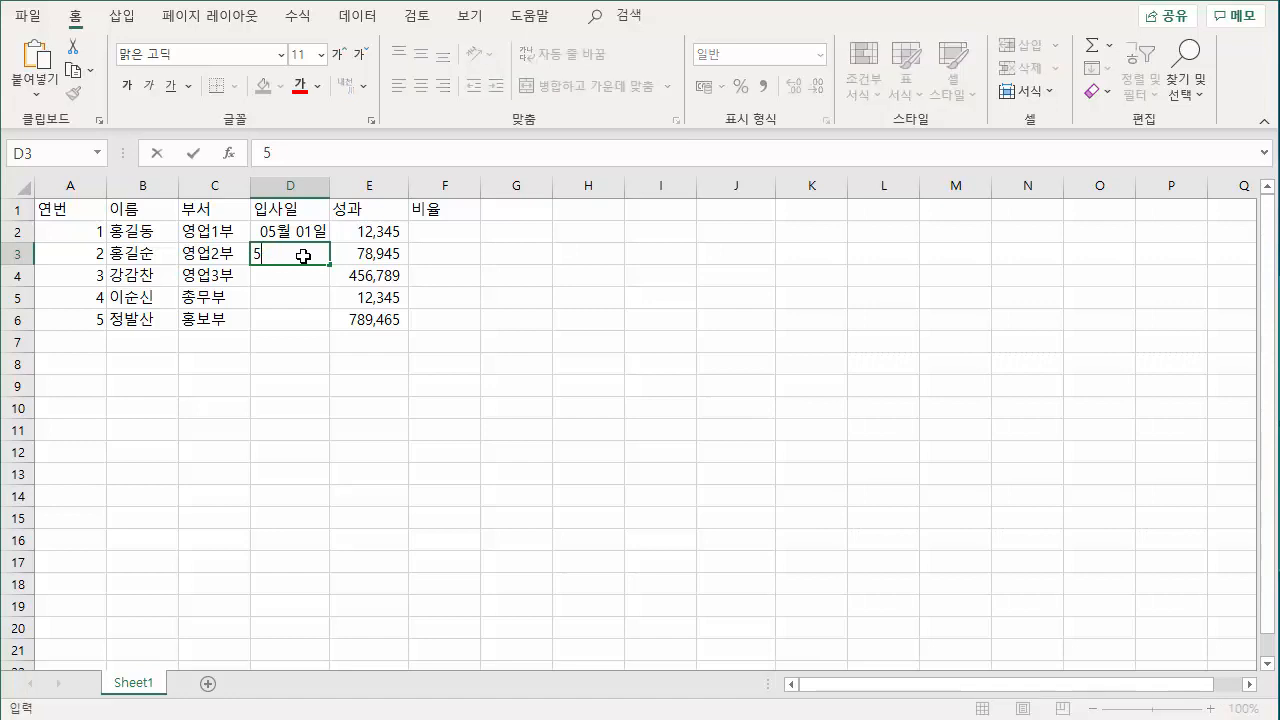
pyautogui.press('Return')
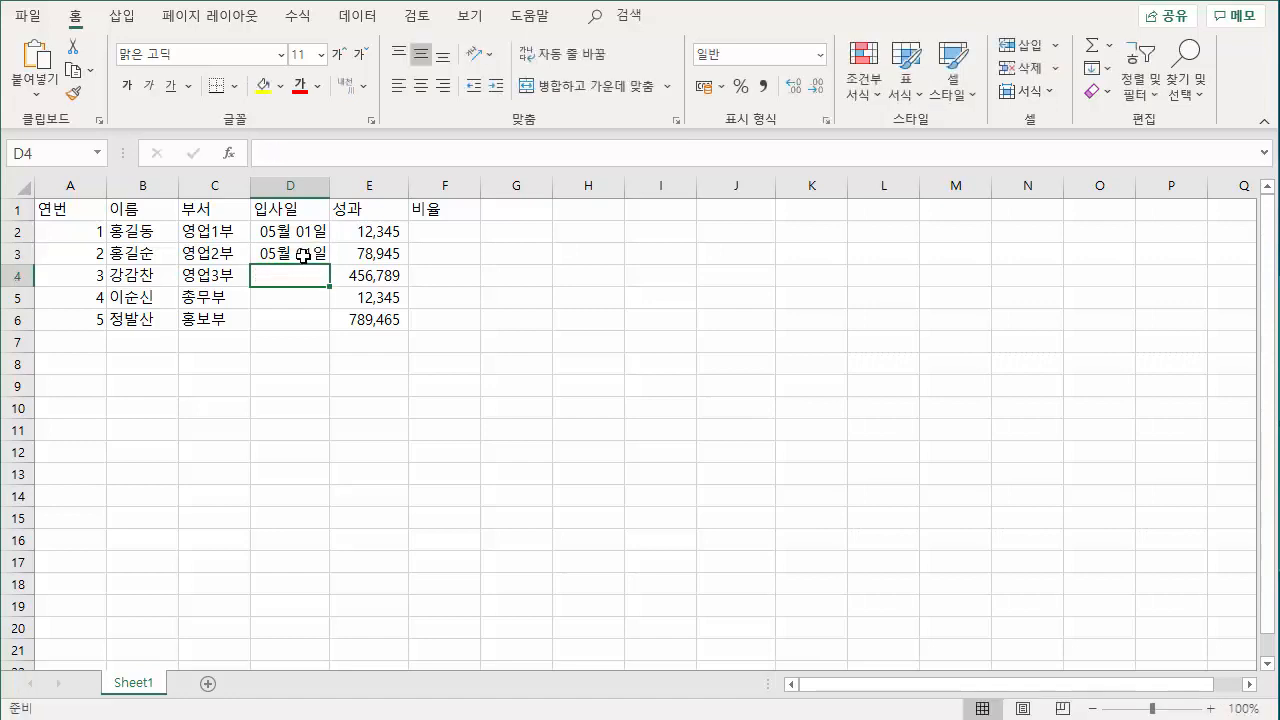
pyautogui.click(302, 256)
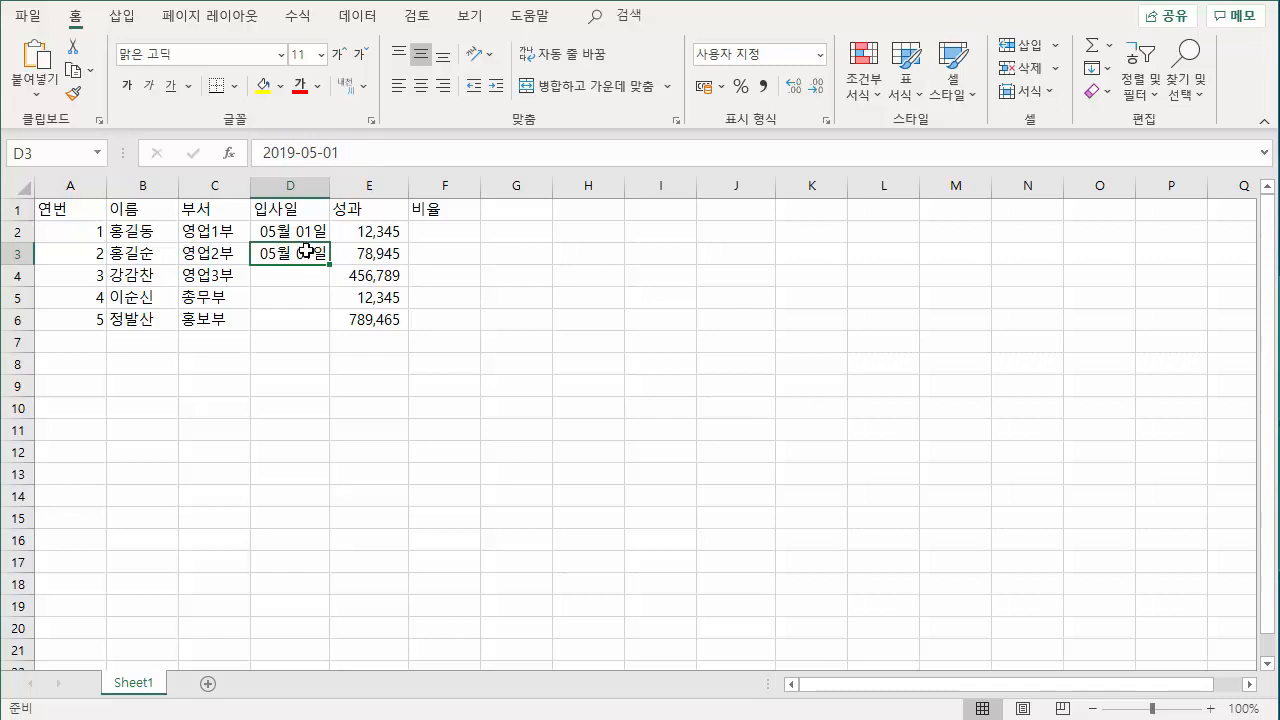
pyautogui.moveTo(300, 232); pyautogui.dragTo(295, 254)
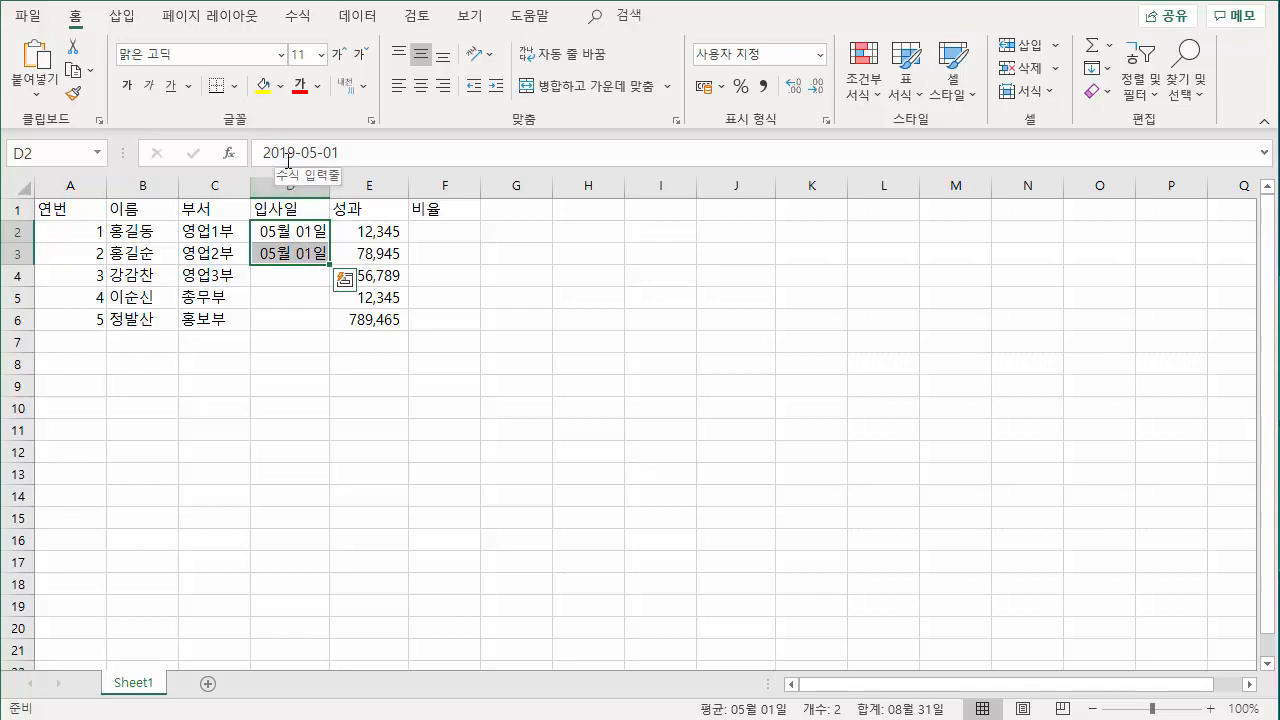
# Step: Enter the hire date 14-5-5, including the year, in cell D4 and compare it with the dates in D2 and D3
pyautogui.click(298, 279)
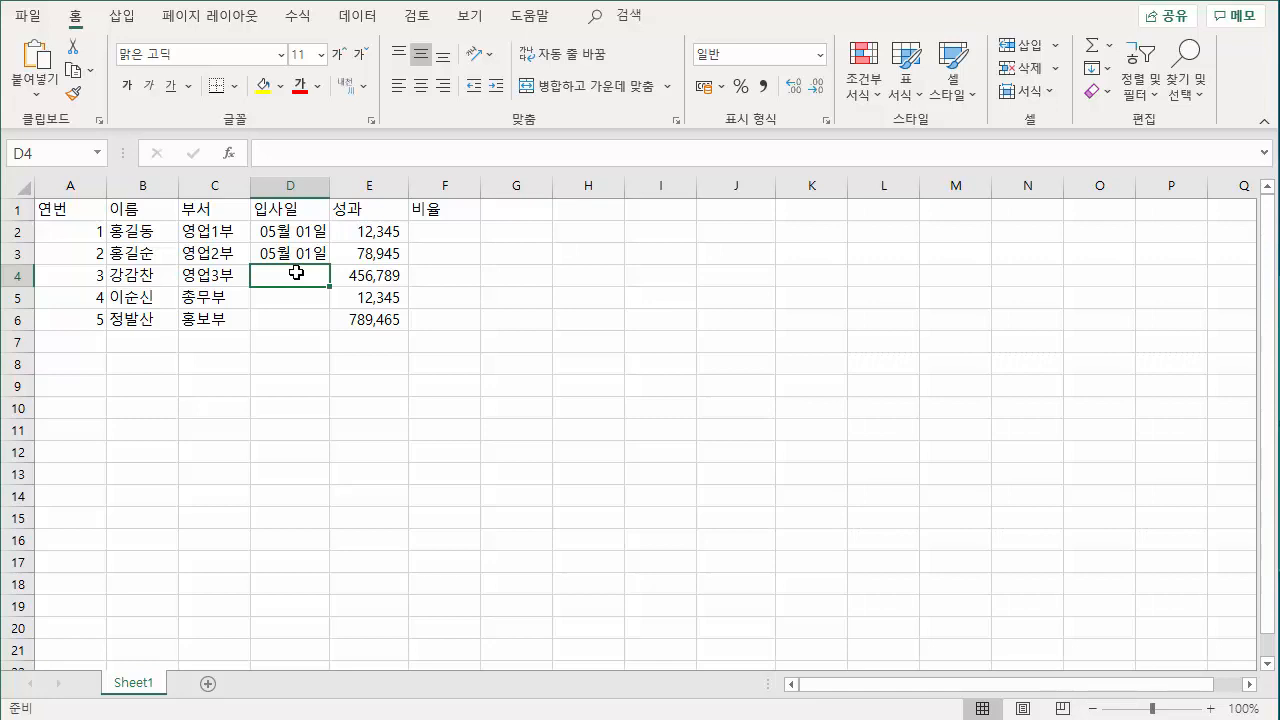
pyautogui.write('14-5-5')
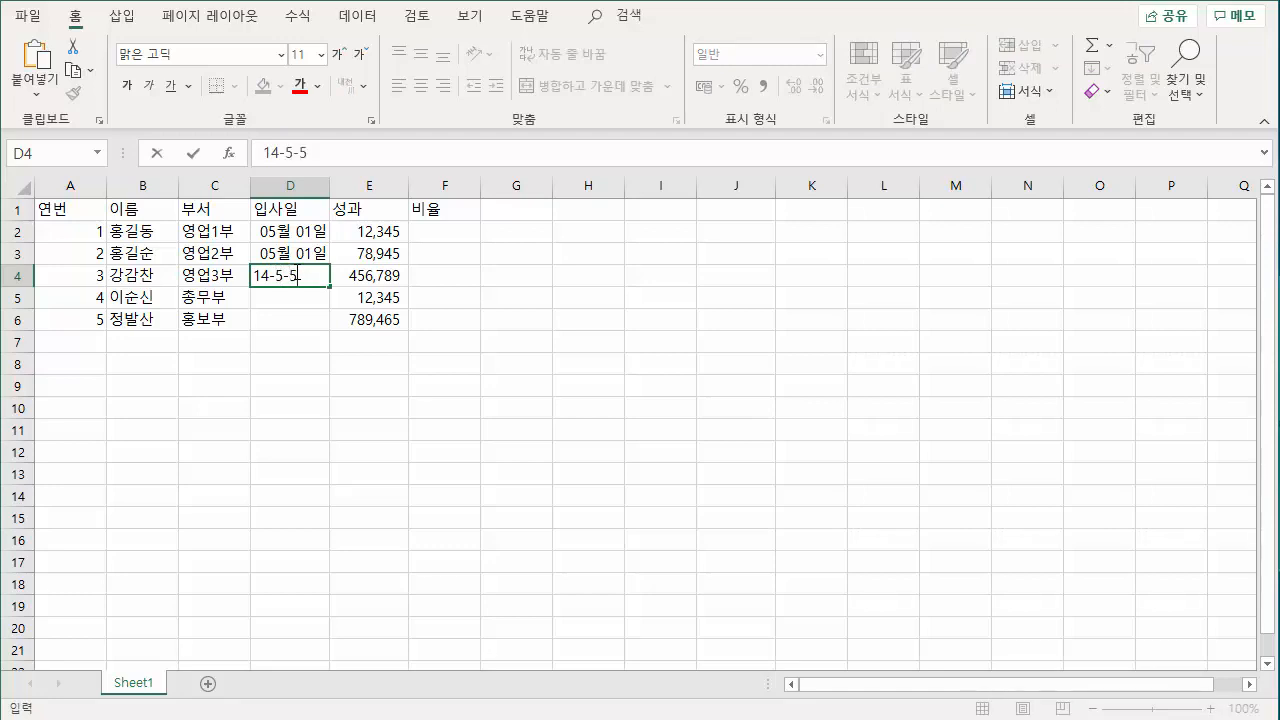
pyautogui.press('Return')
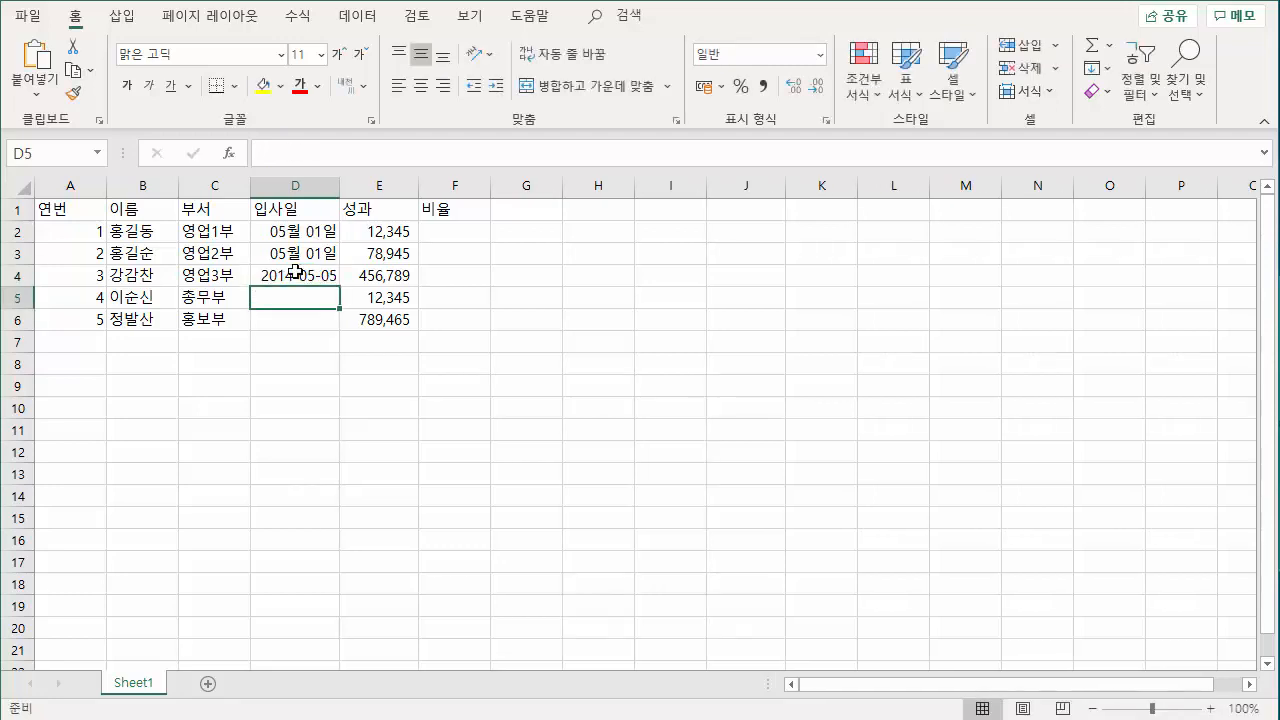
pyautogui.click(295, 272)
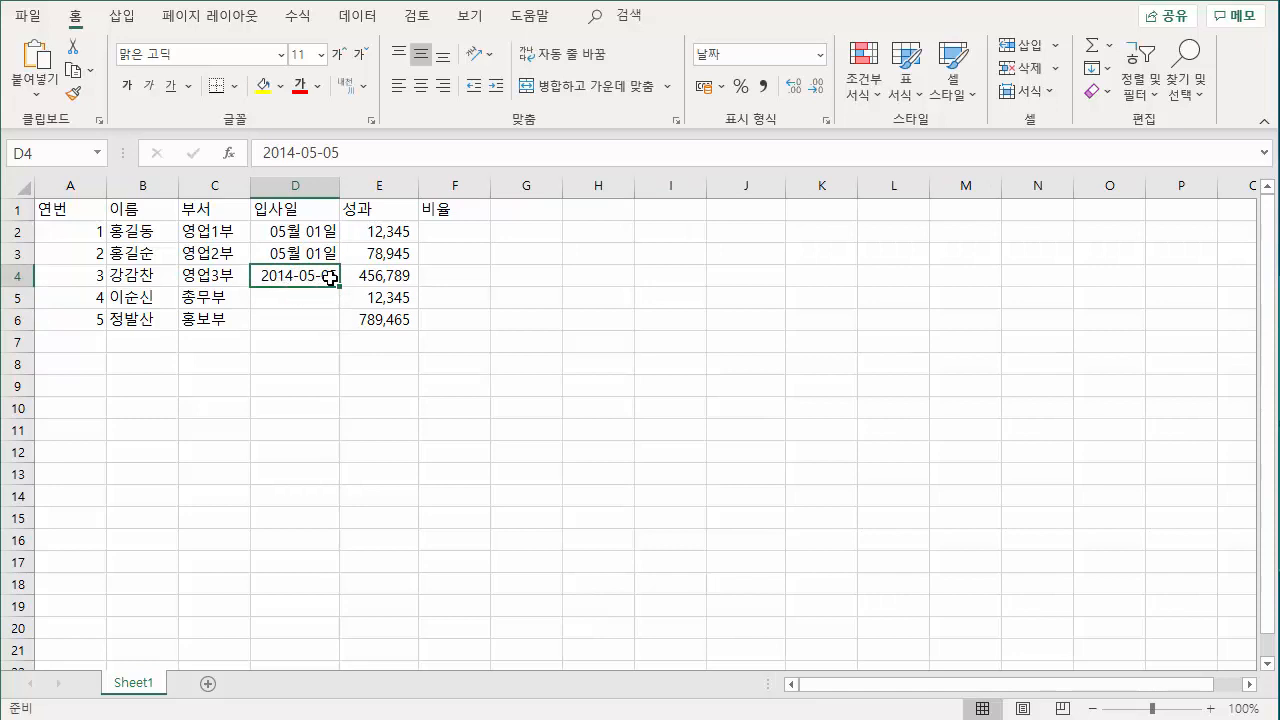
pyautogui.moveTo(307, 234); pyautogui.dragTo(303, 276)
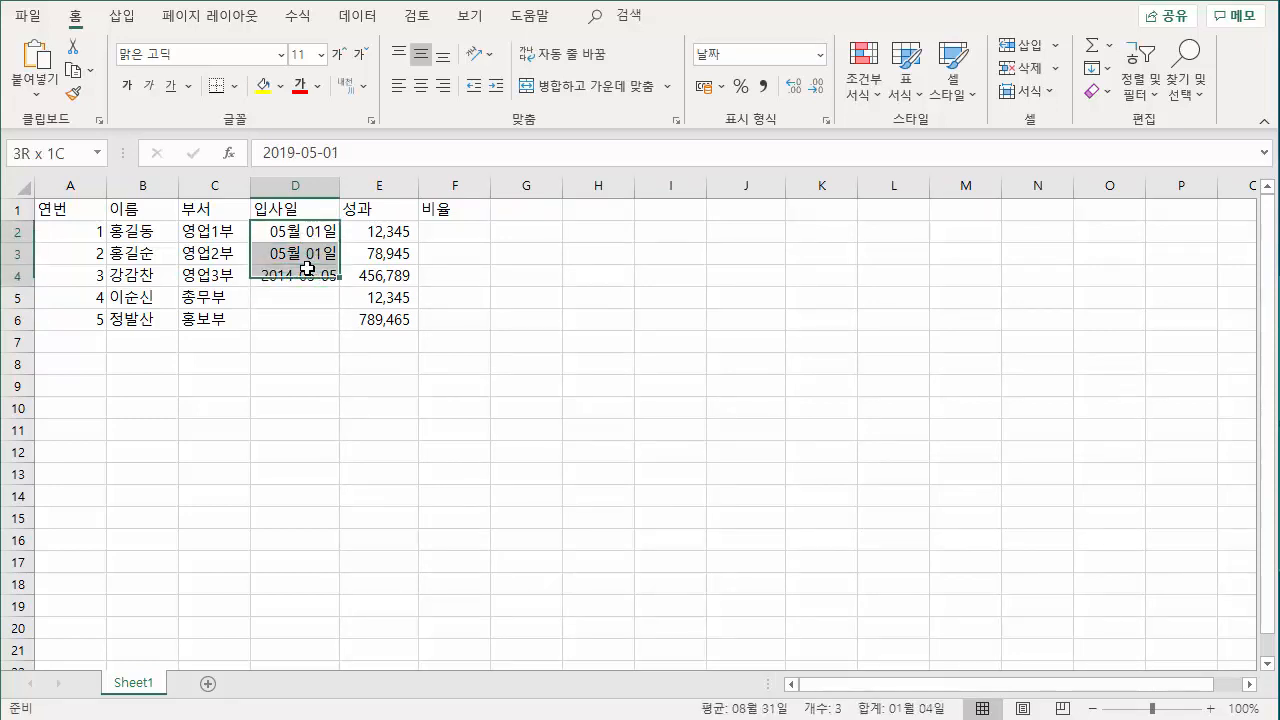
pyautogui.moveTo(304, 232); pyautogui.dragTo(303, 274)
pyautogui.click(303, 233)
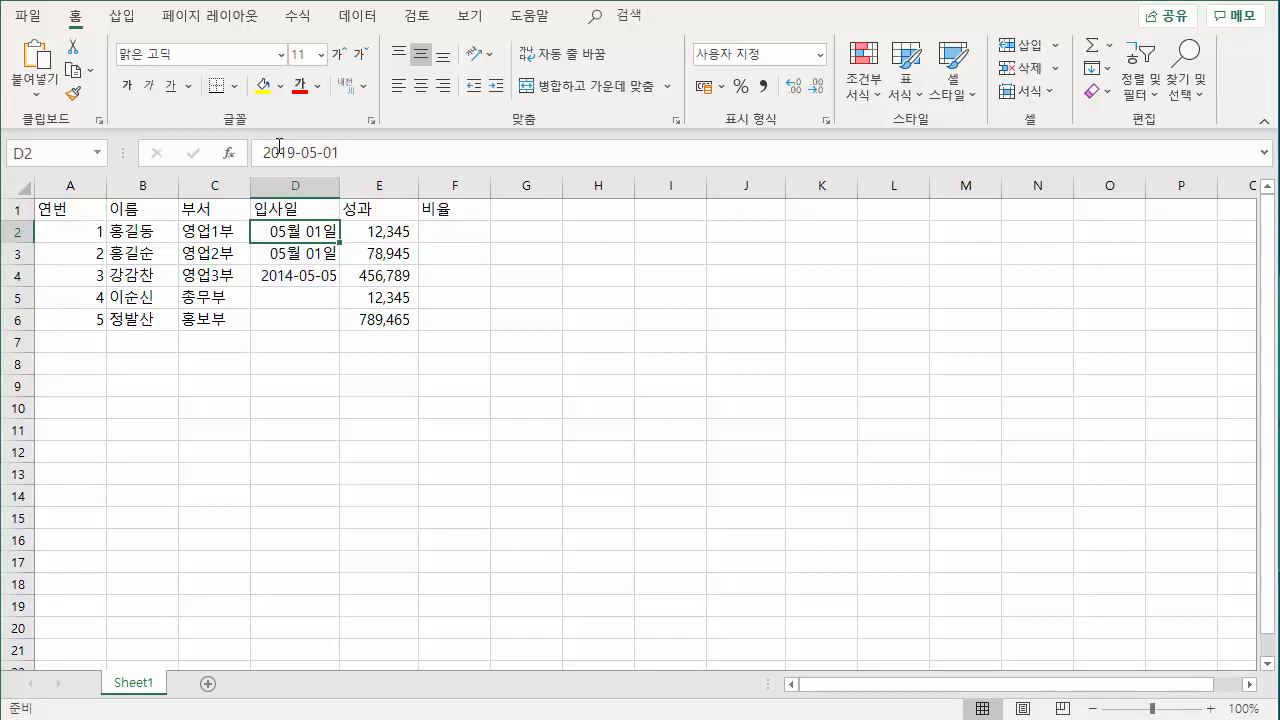
pyautogui.click(300, 275)
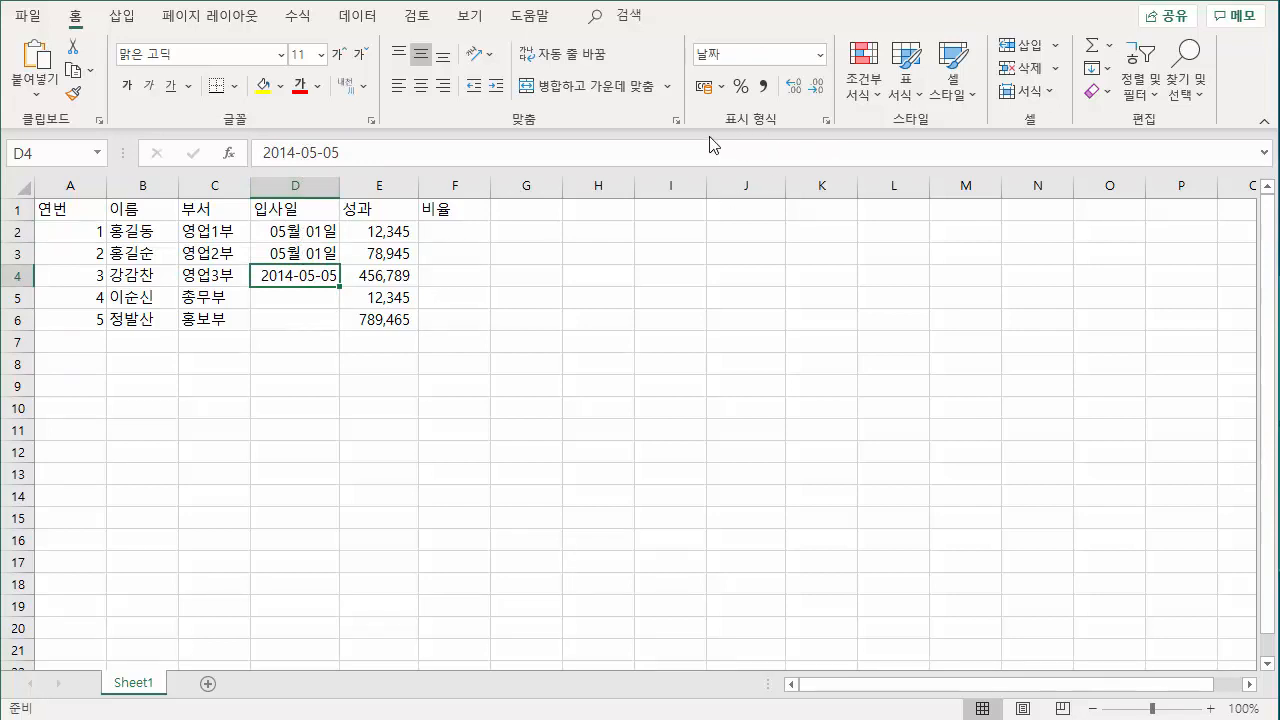
# Step: Enter 134-1 in hire-date cell D5 and check how it is stored
pyautogui.click(312, 294)
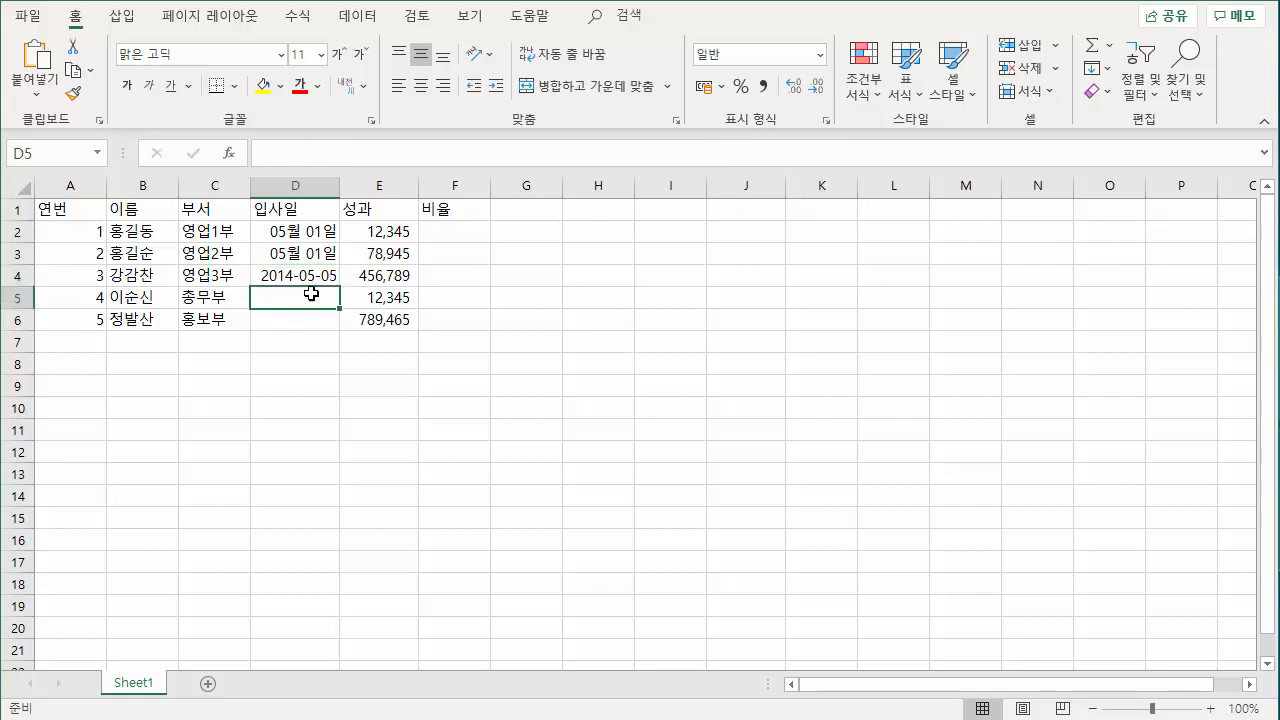
pyautogui.write('134-1')
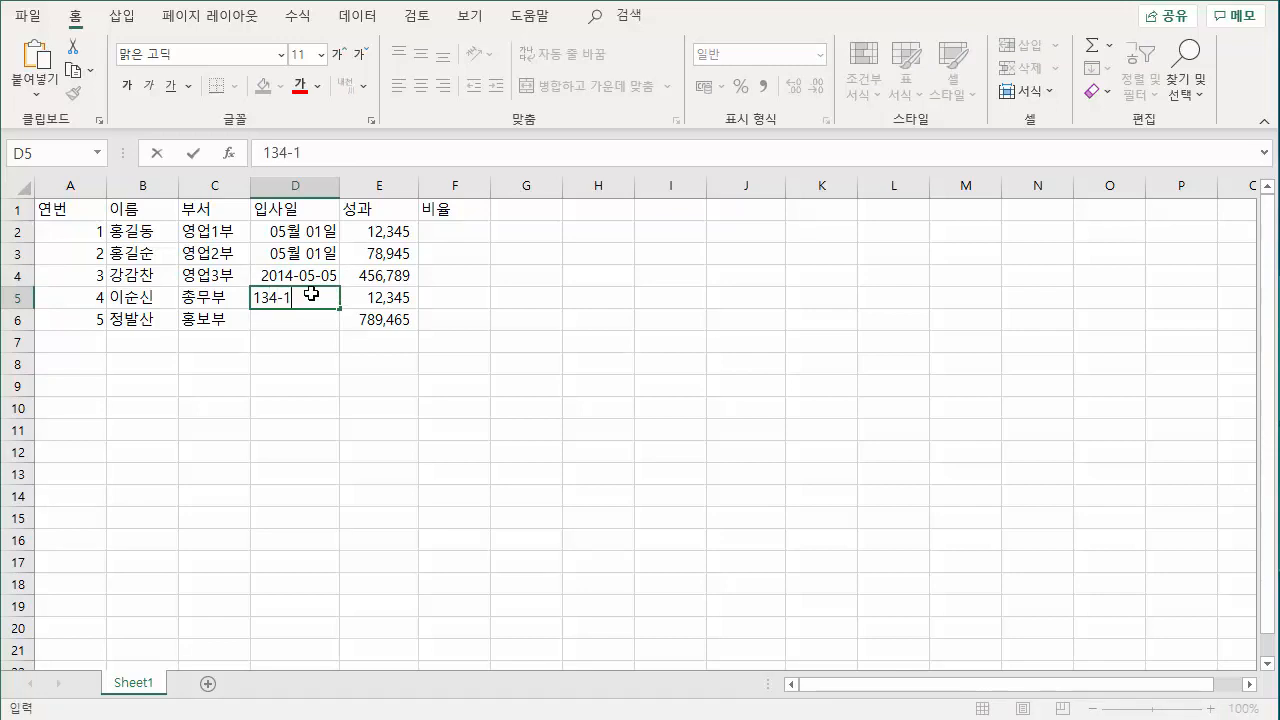
pyautogui.press('Return')
pyautogui.click(312, 293)
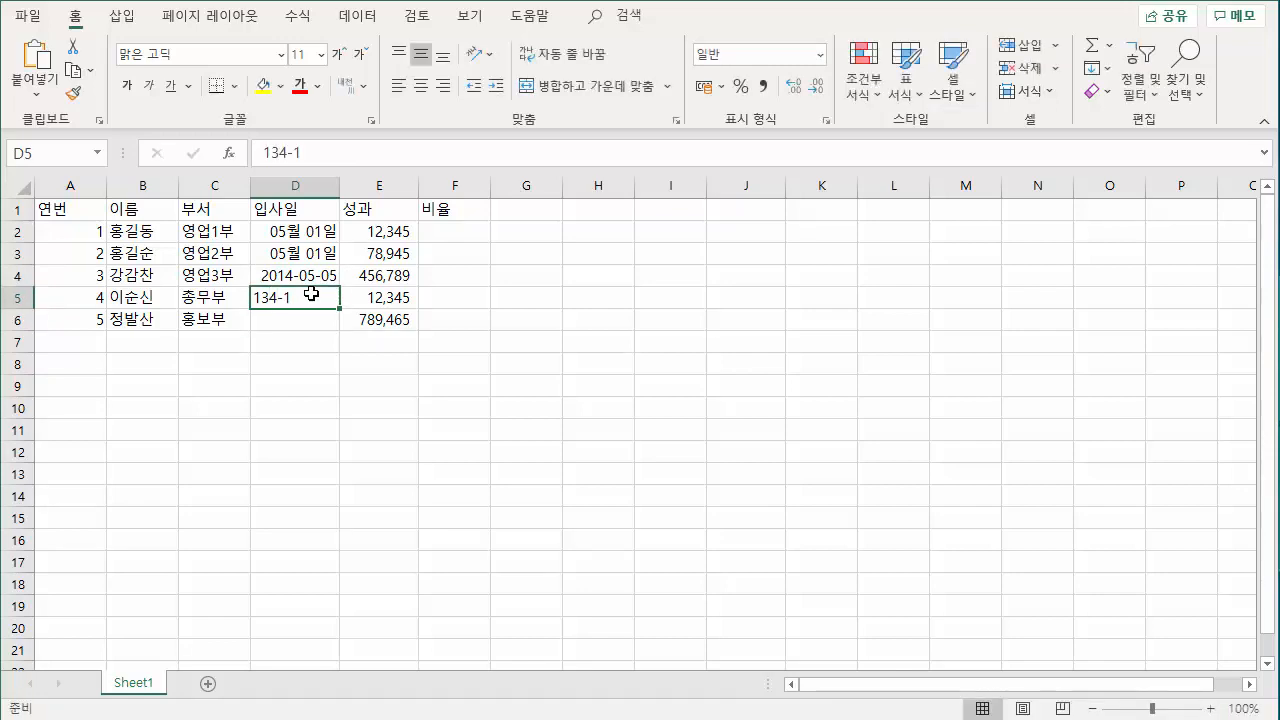
# Step: Replace the hire date in cell D5 with 13-4 and enter the hire date 4-1 in cell D6
pyautogui.write('1')
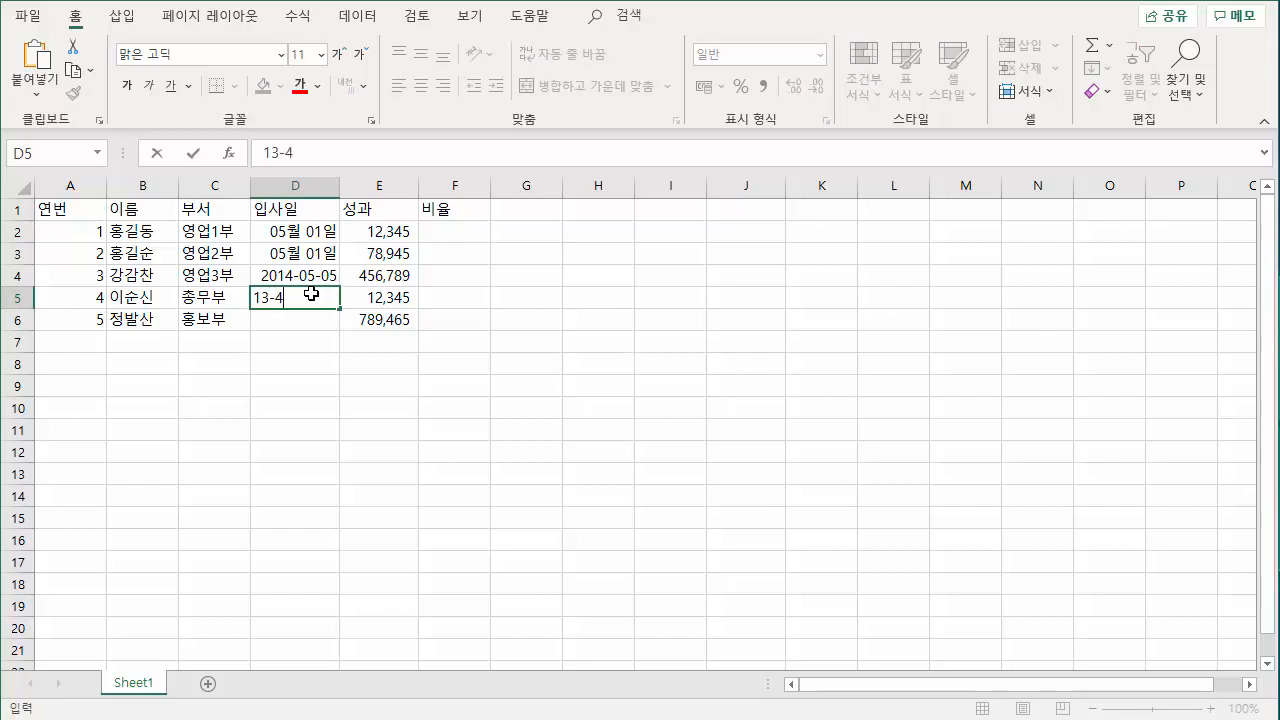
pyautogui.press('Return')
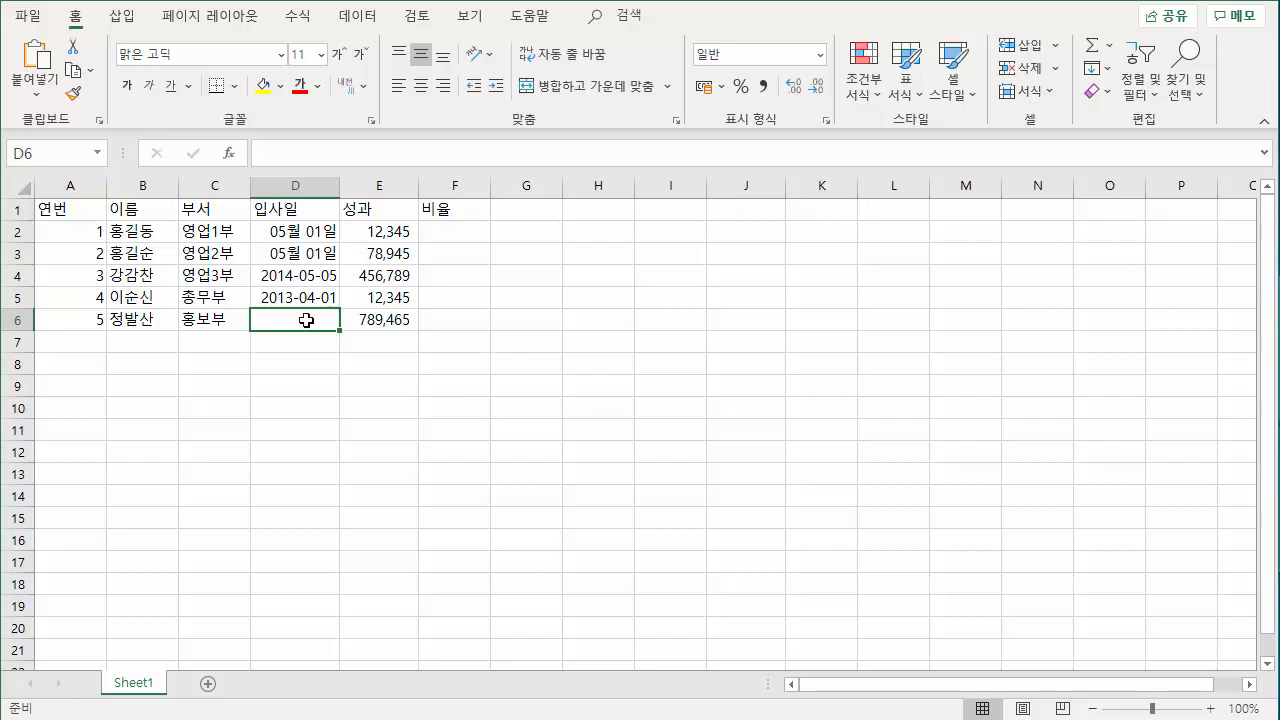
pyautogui.write('4-1')
pyautogui.press('Return')
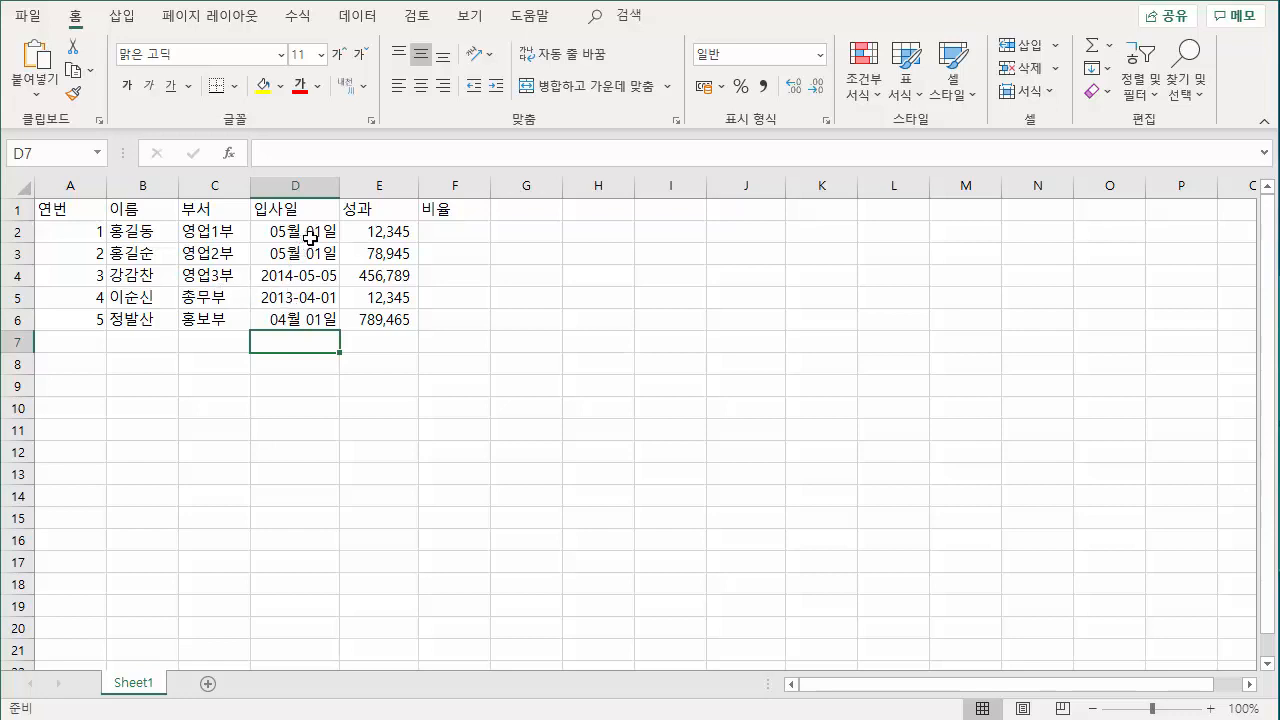
# Step: Enter the ratio 50% in cell F2, showing on the on-screen keyboard how the percent sign is produced
pyautogui.click(448, 234)
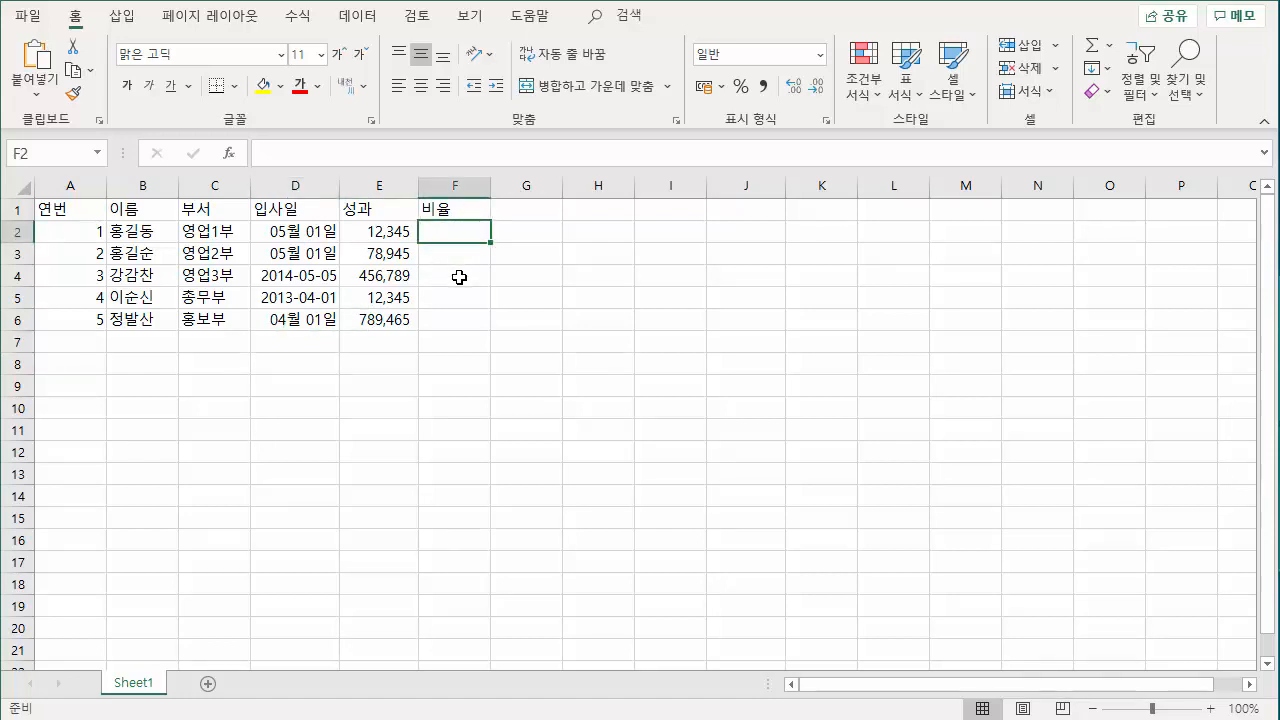
pyautogui.write('50')
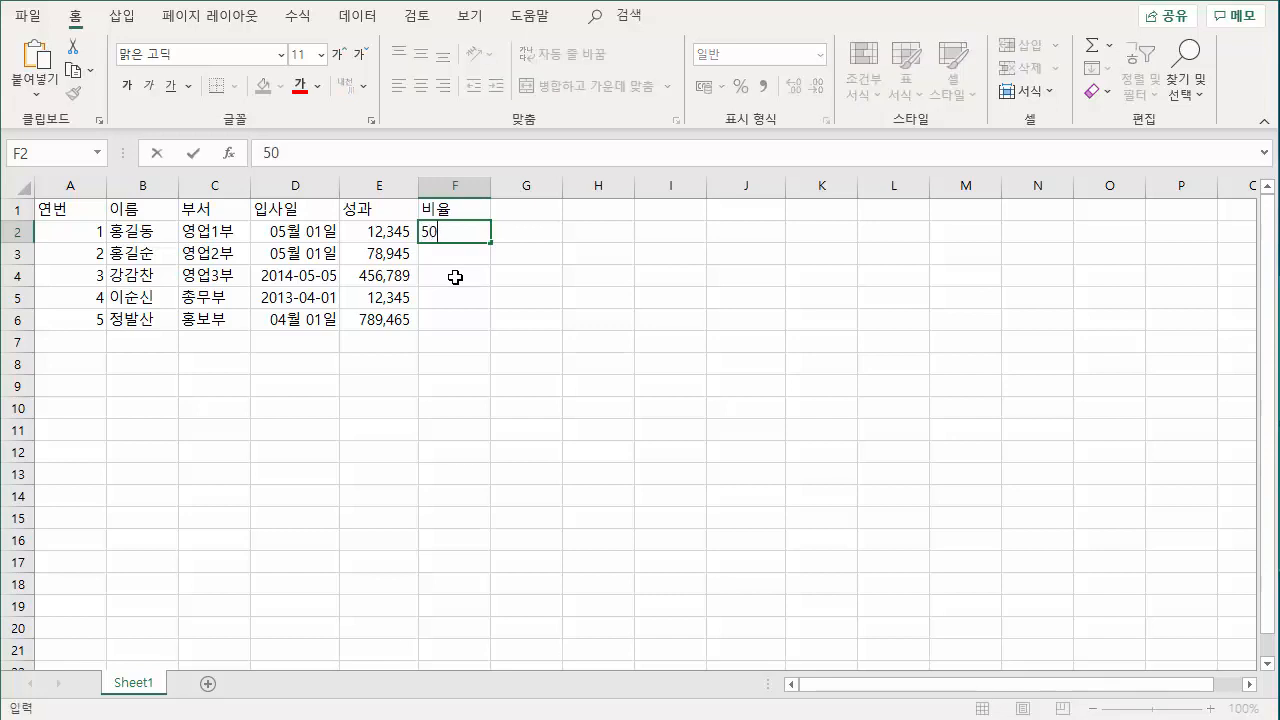
pyautogui.write('%')
pyautogui.click(218, 718)
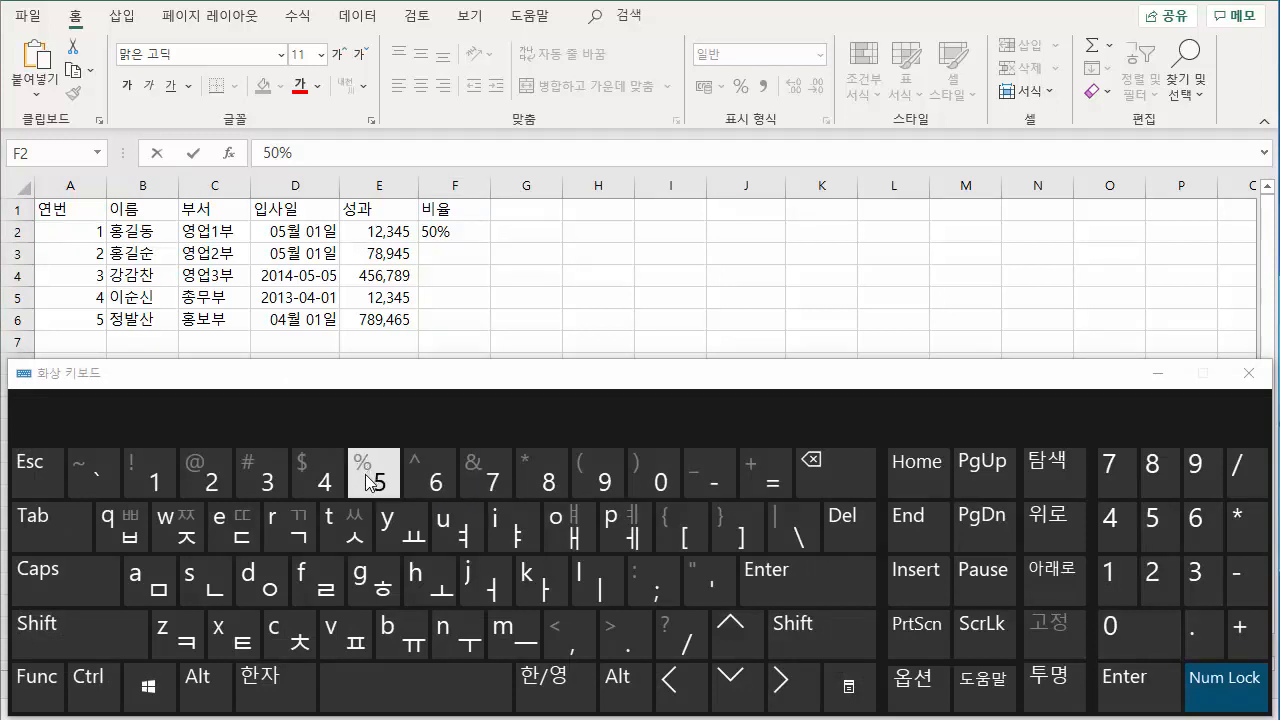
pyautogui.click(61, 641)
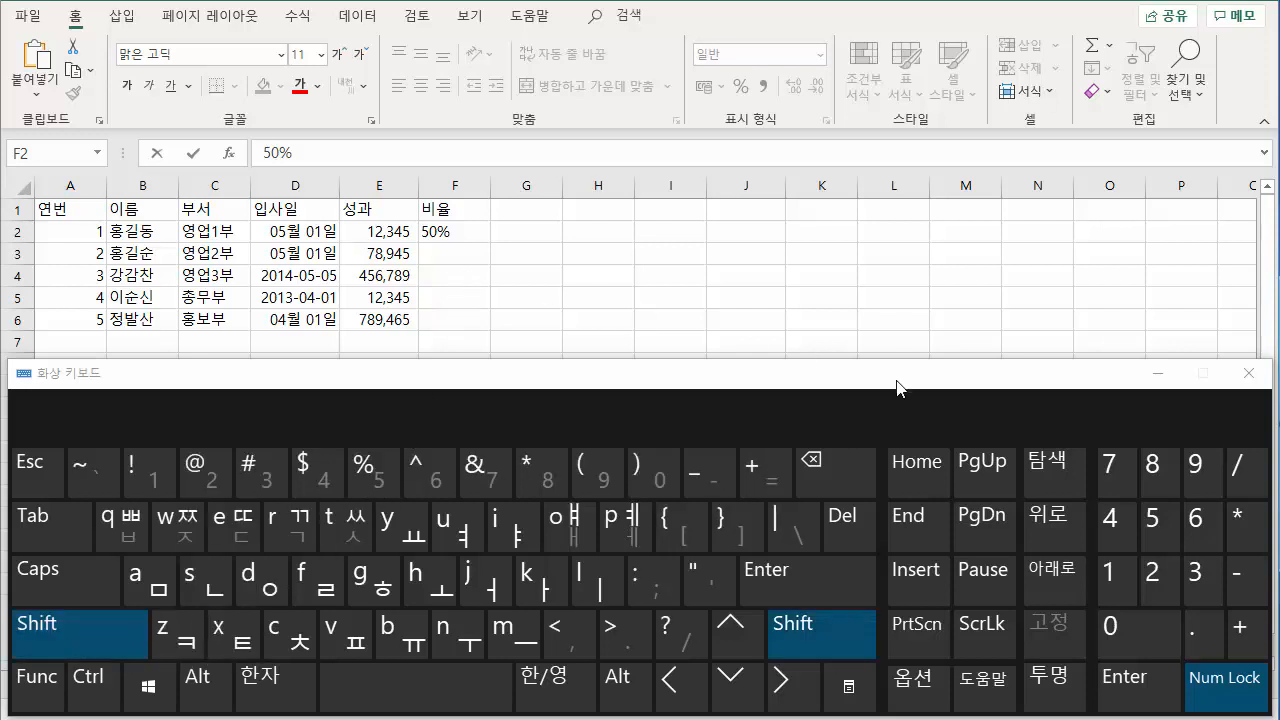
pyautogui.click(128, 634)
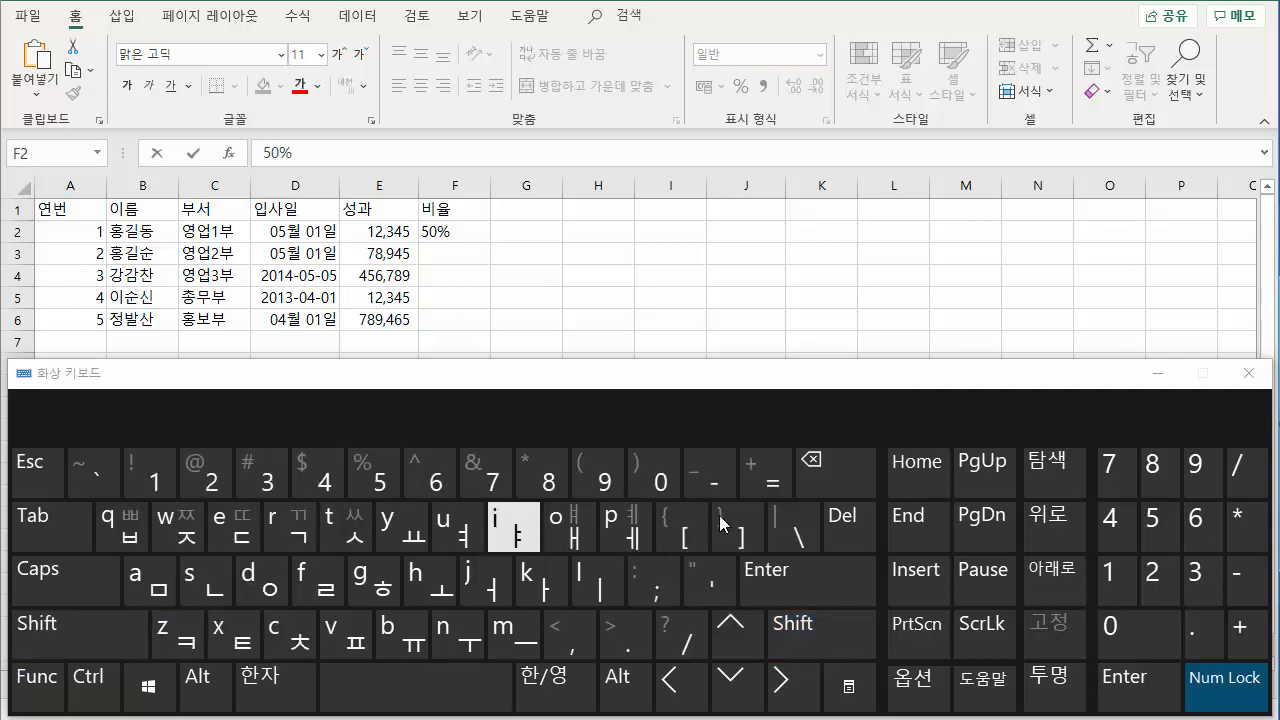
pyautogui.click(1240, 373)
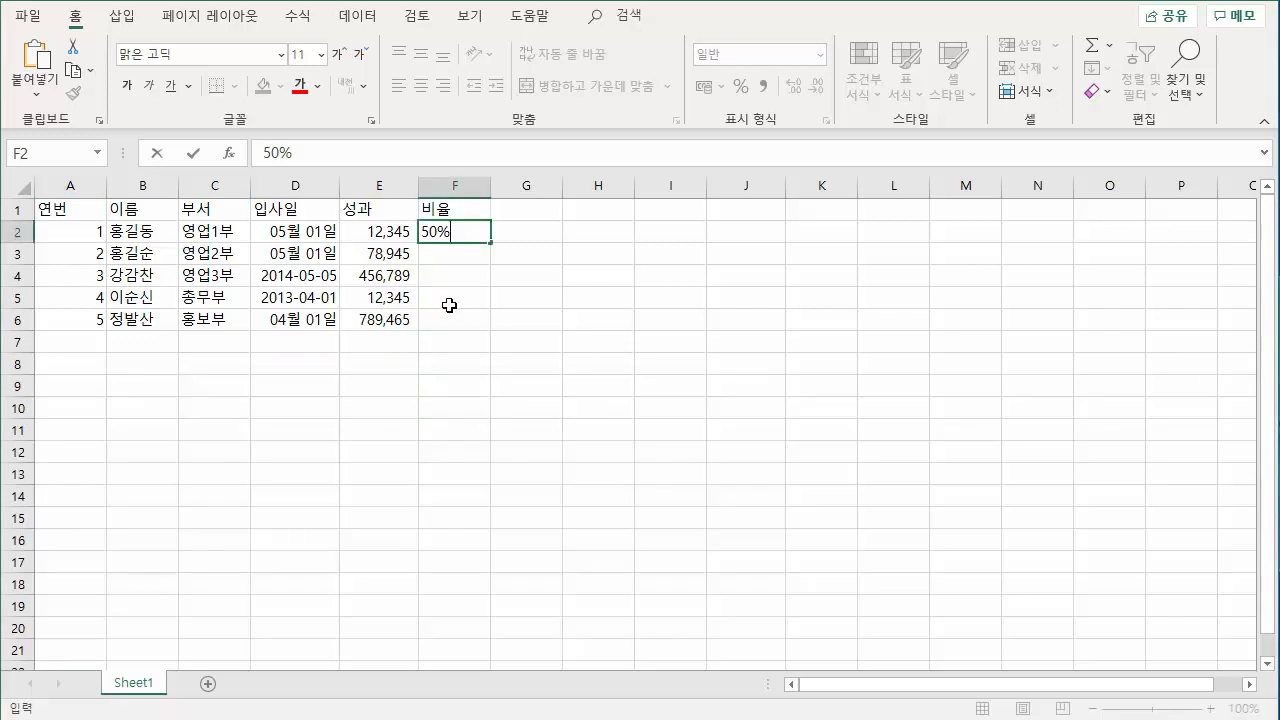
pyautogui.click(451, 256)
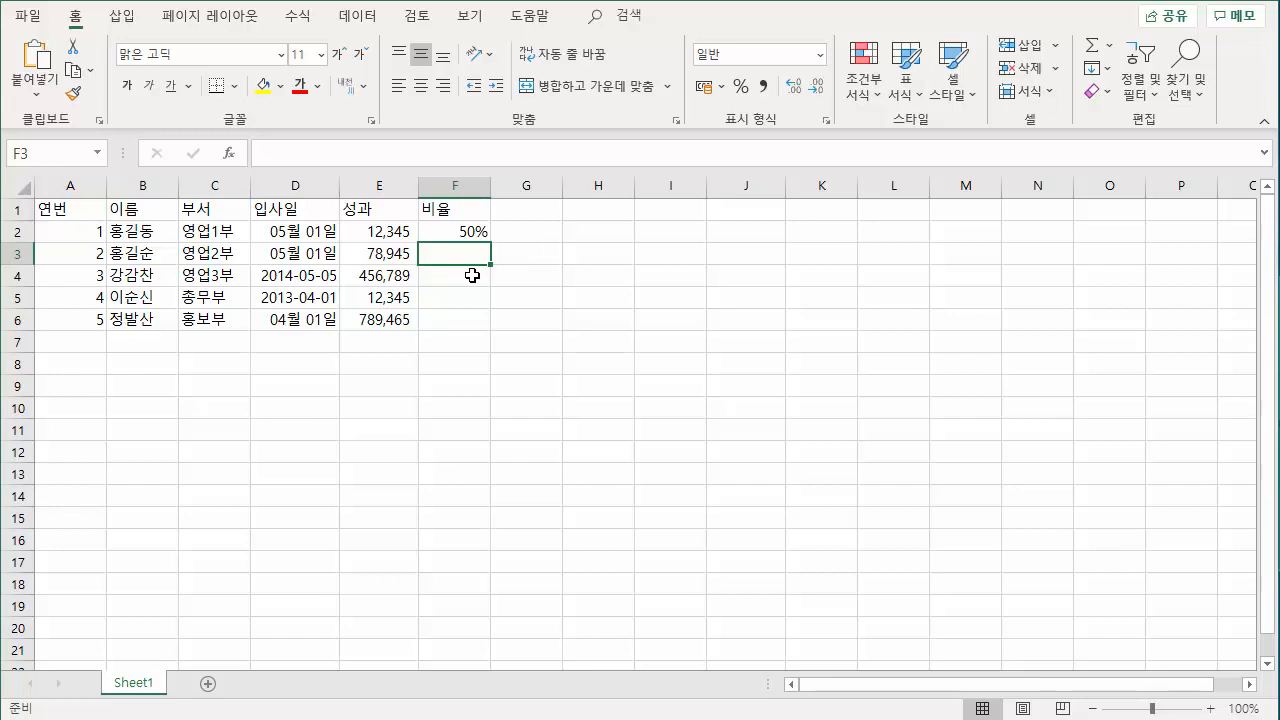
# Step: Try applying the percent style to the number 45 already entered in cell F3, and clear the cell
pyautogui.write('45')
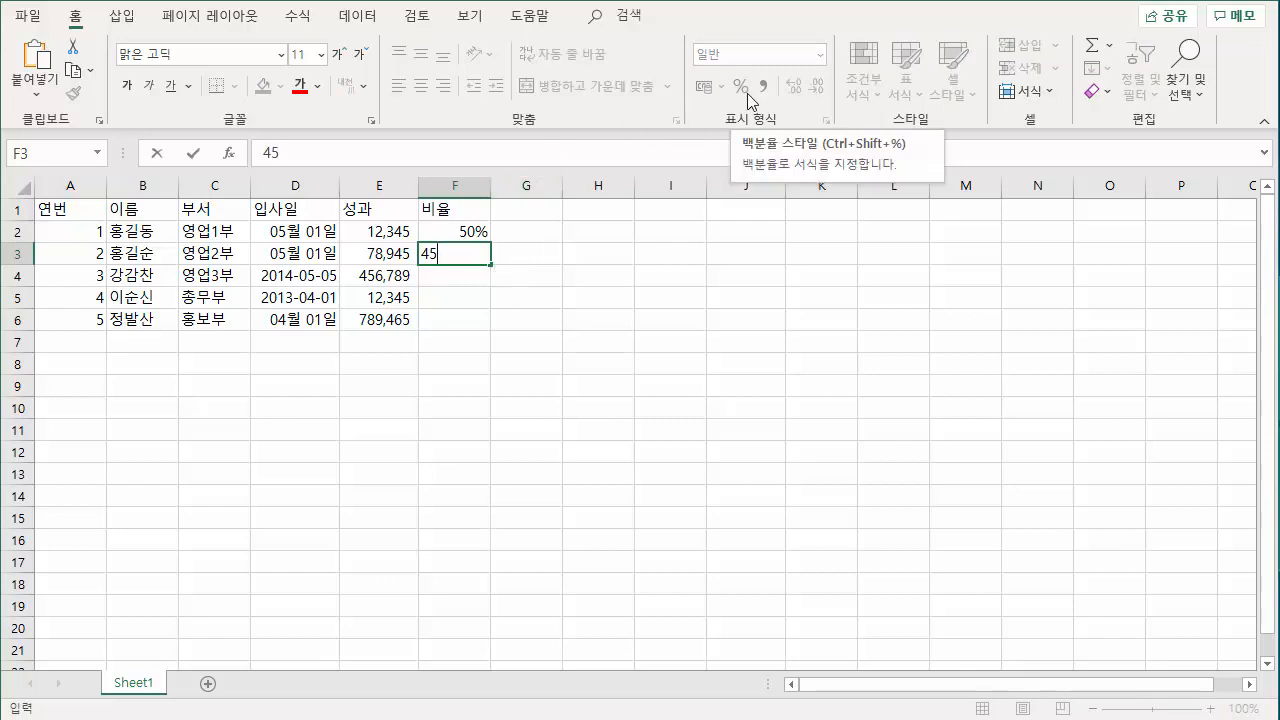
pyautogui.press('Return')
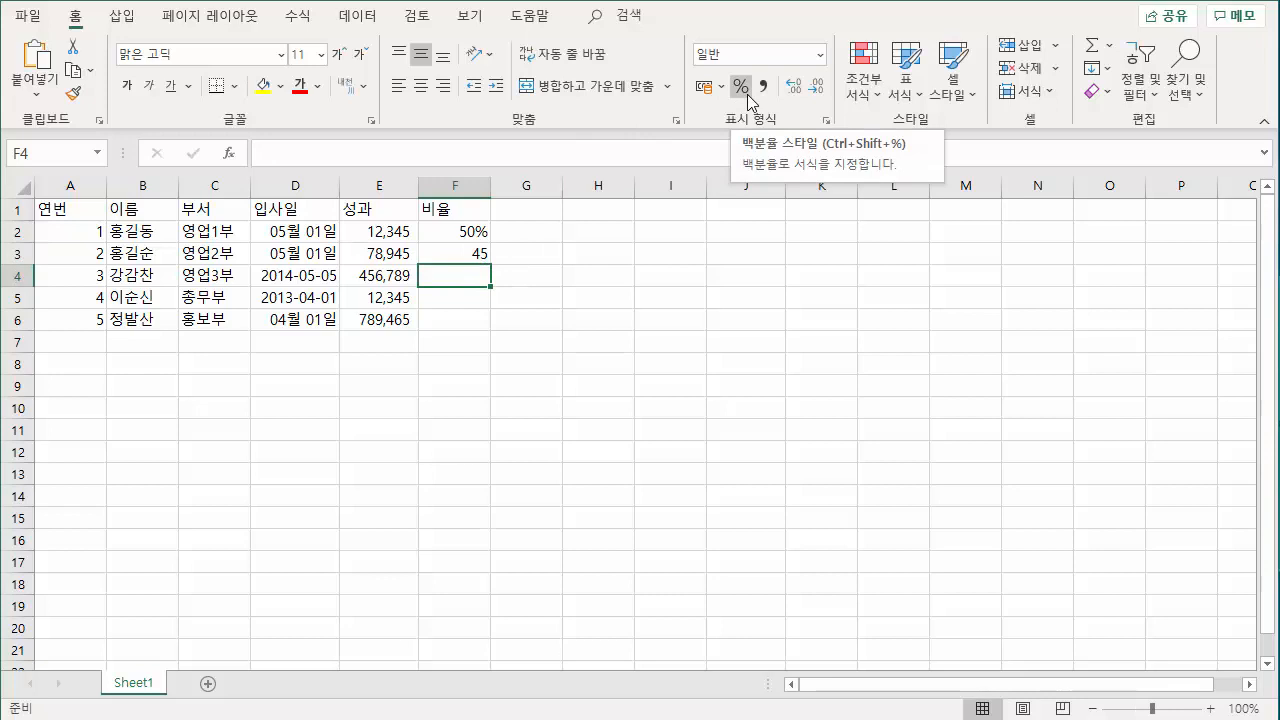
pyautogui.click(479, 252)
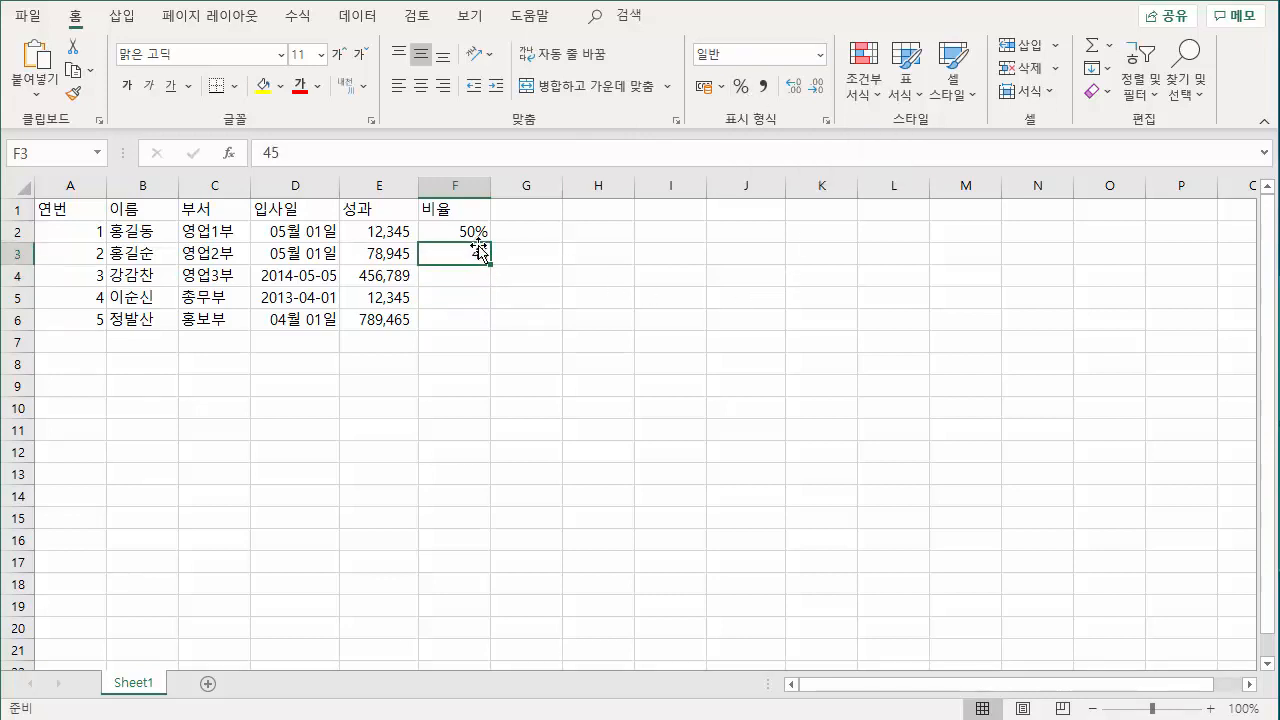
pyautogui.click(740, 86)
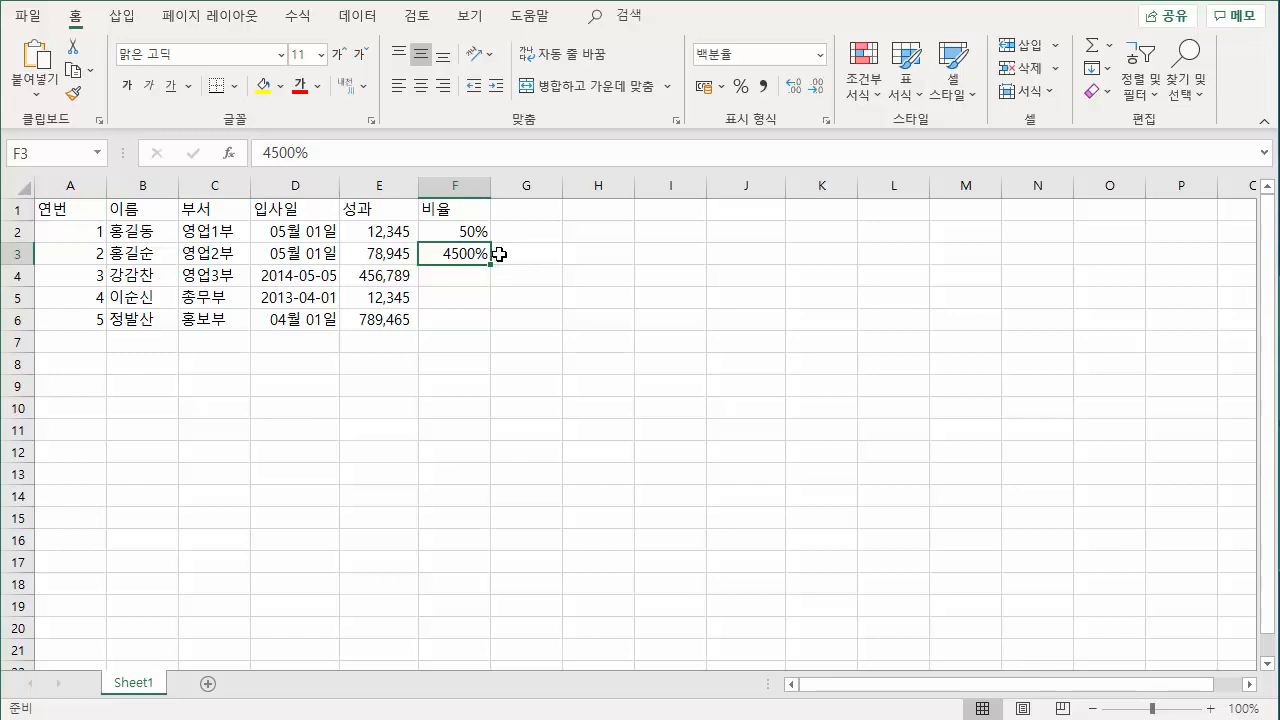
pyautogui.press('Delete')
pyautogui.click(506, 302)
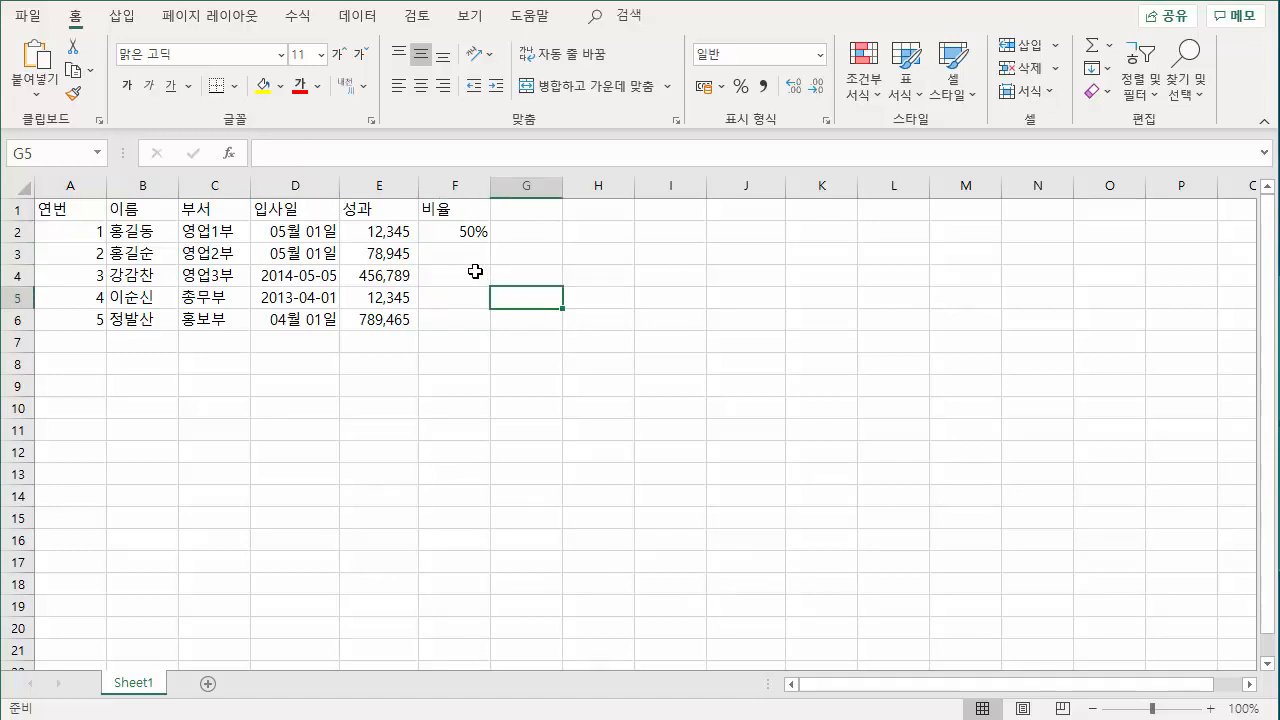
# Step: Apply the percent style to the ratio cells F2:F6 before filling in the remaining values
pyautogui.moveTo(473, 255); pyautogui.dragTo(466, 320)
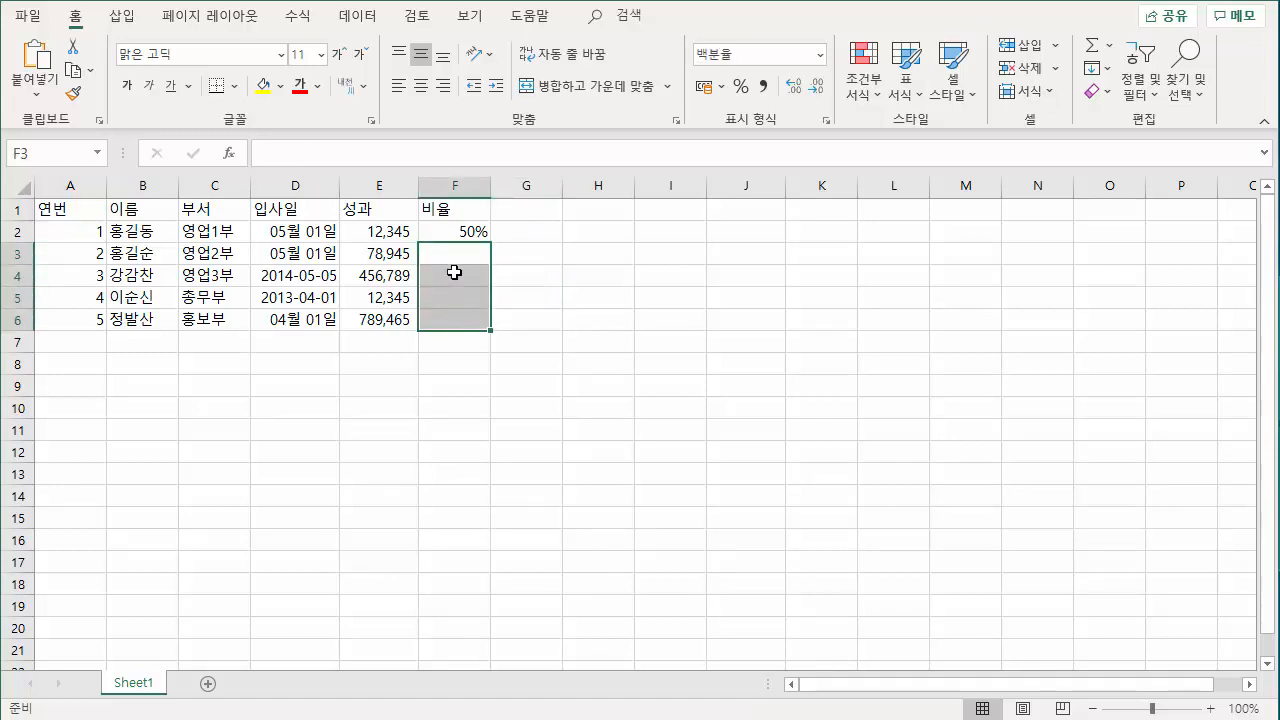
pyautogui.moveTo(456, 258); pyautogui.dragTo(458, 316)
pyautogui.moveTo(469, 233); pyautogui.dragTo(463, 320)
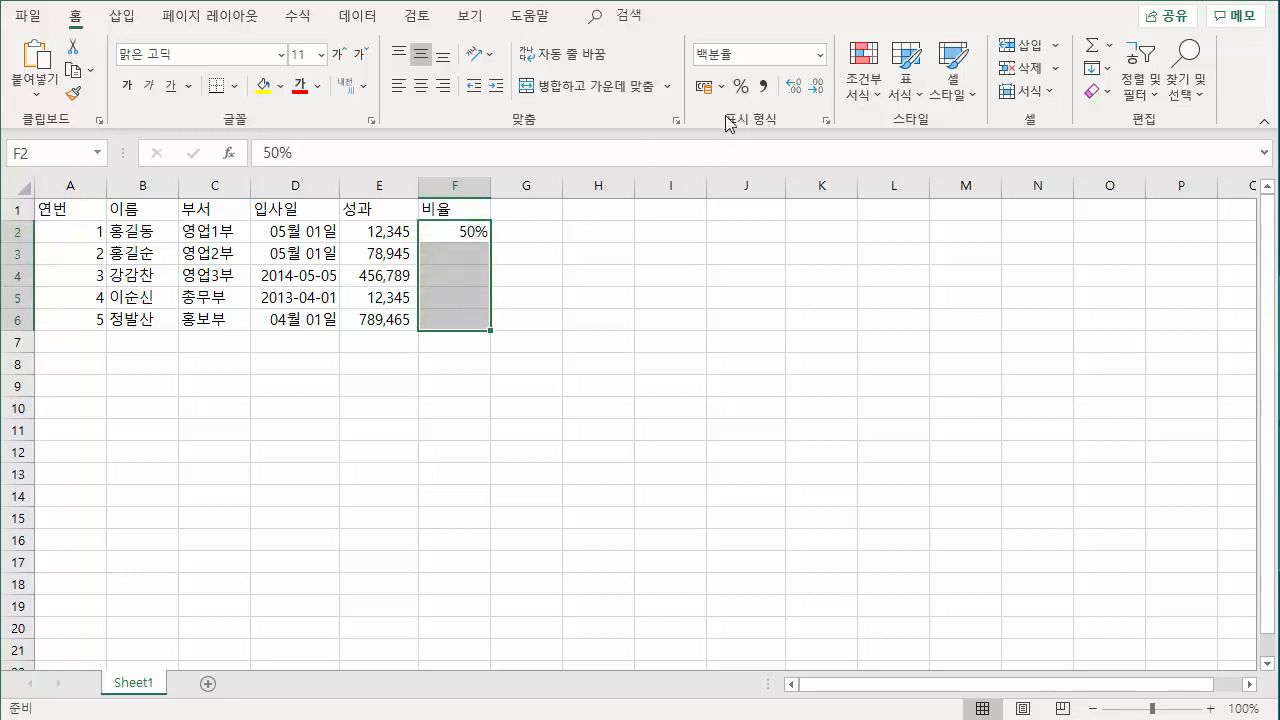
# Step: Enter the ratios 45, 25, 65 and 75 in the percent-formatted cells F3 to F6
pyautogui.click(467, 260)
pyautogui.write('45')
pyautogui.press('Return')
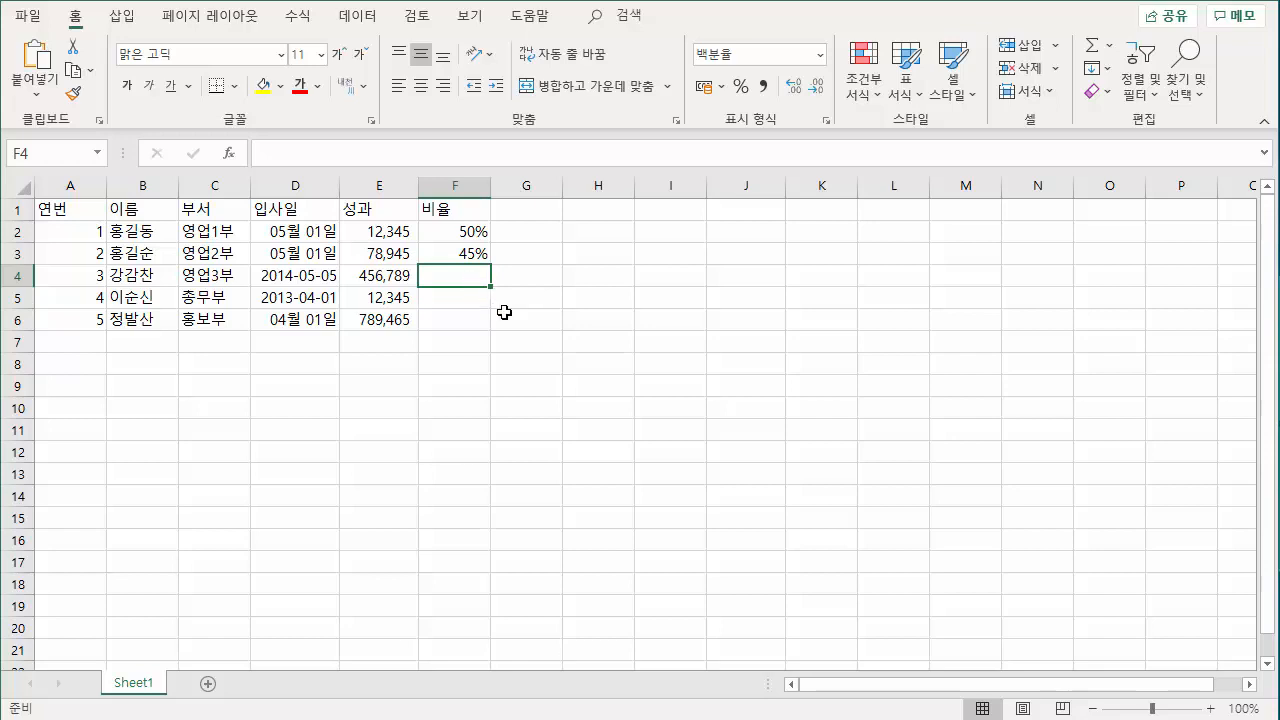
pyautogui.write('25')
pyautogui.press('Return')
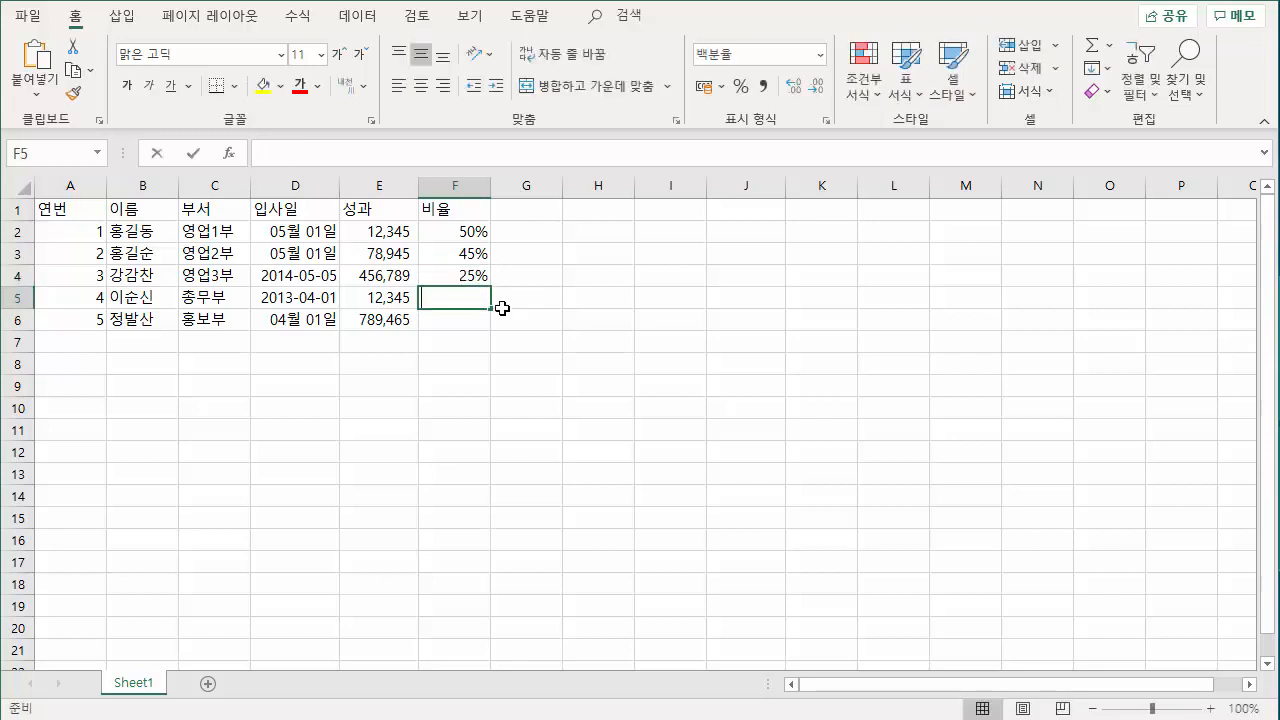
pyautogui.write('65')
pyautogui.press('Return')
pyautogui.write('75')
pyautogui.press('Return')
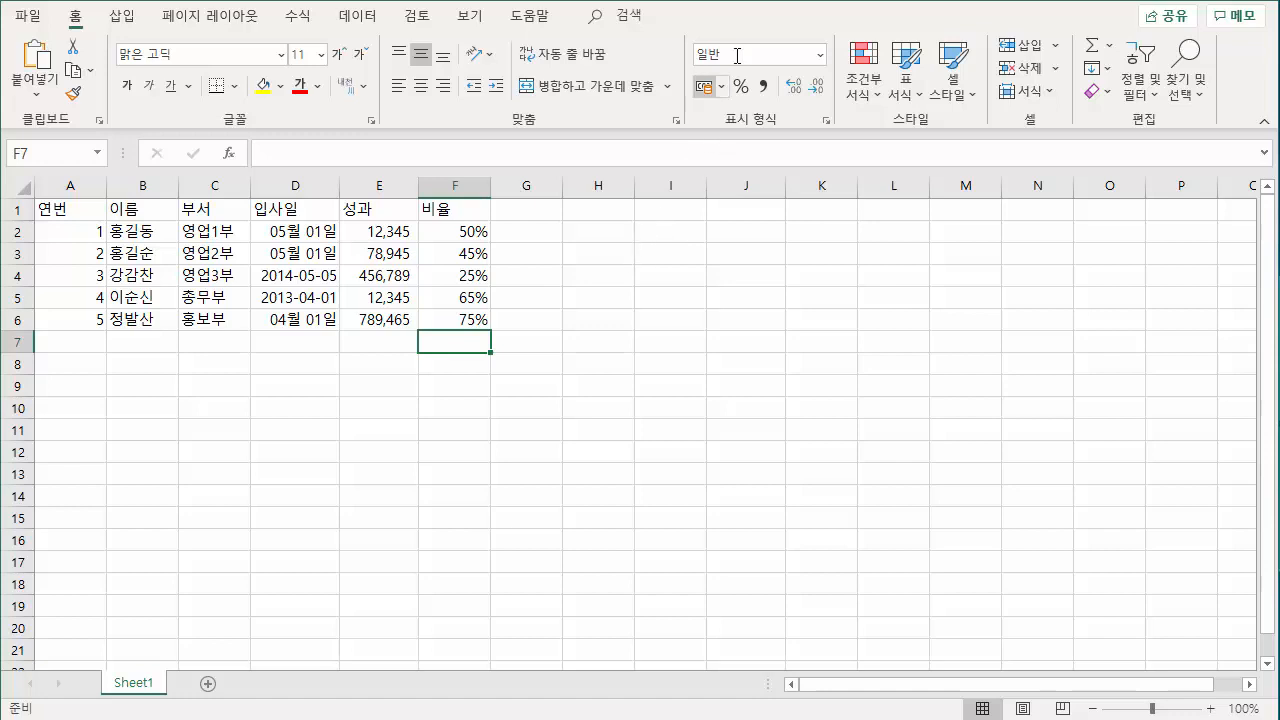
pyautogui.click(597, 281)
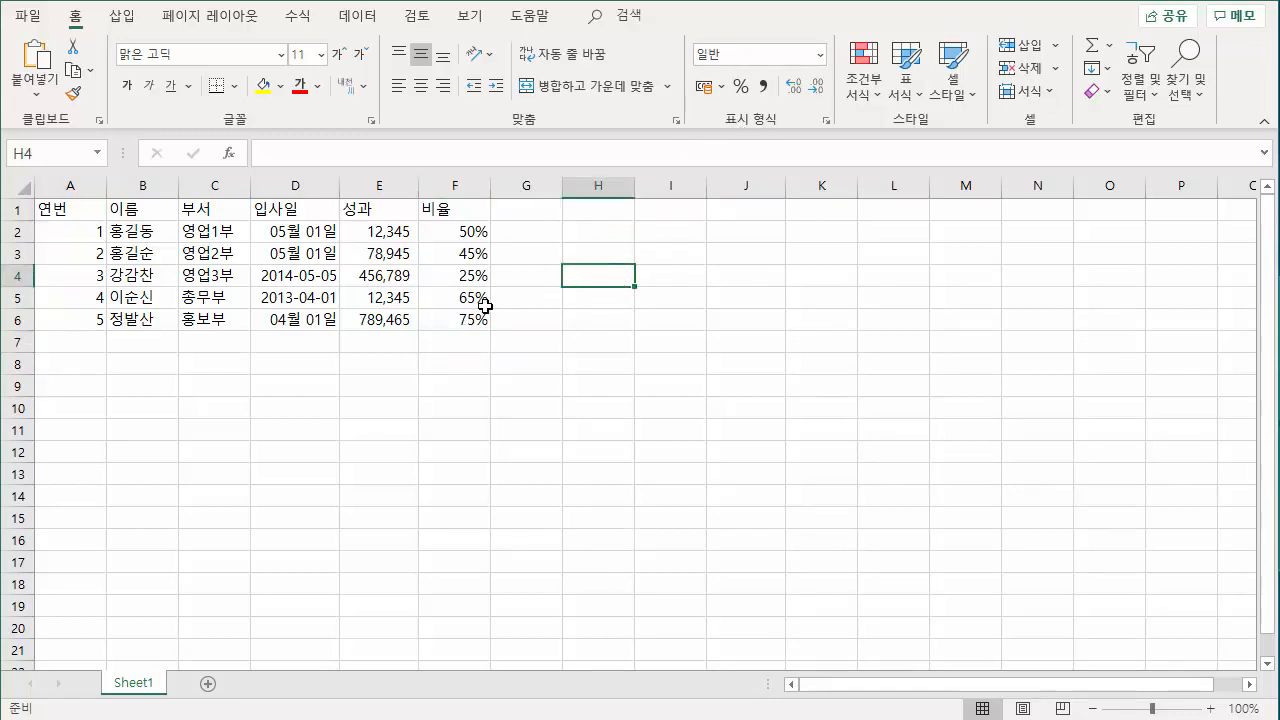
pyautogui.moveTo(462, 237); pyautogui.dragTo(471, 313)
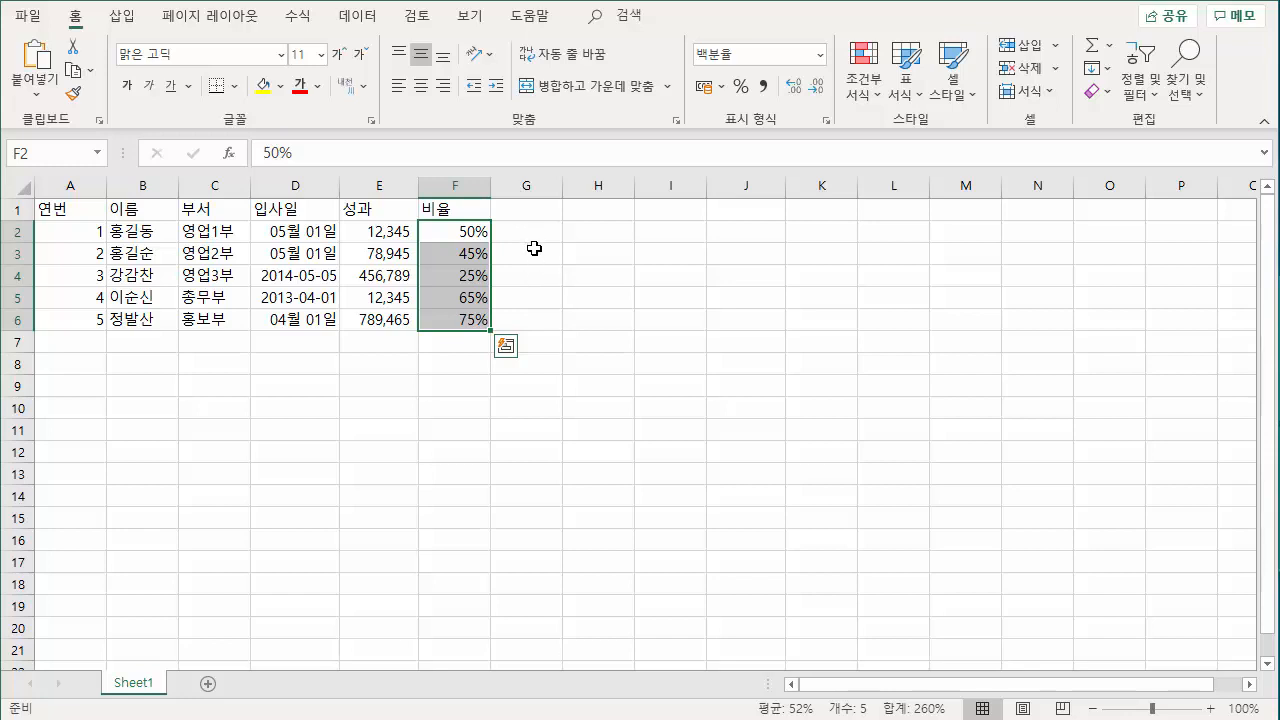
pyautogui.click(535, 248)
pyautogui.click(533, 226)
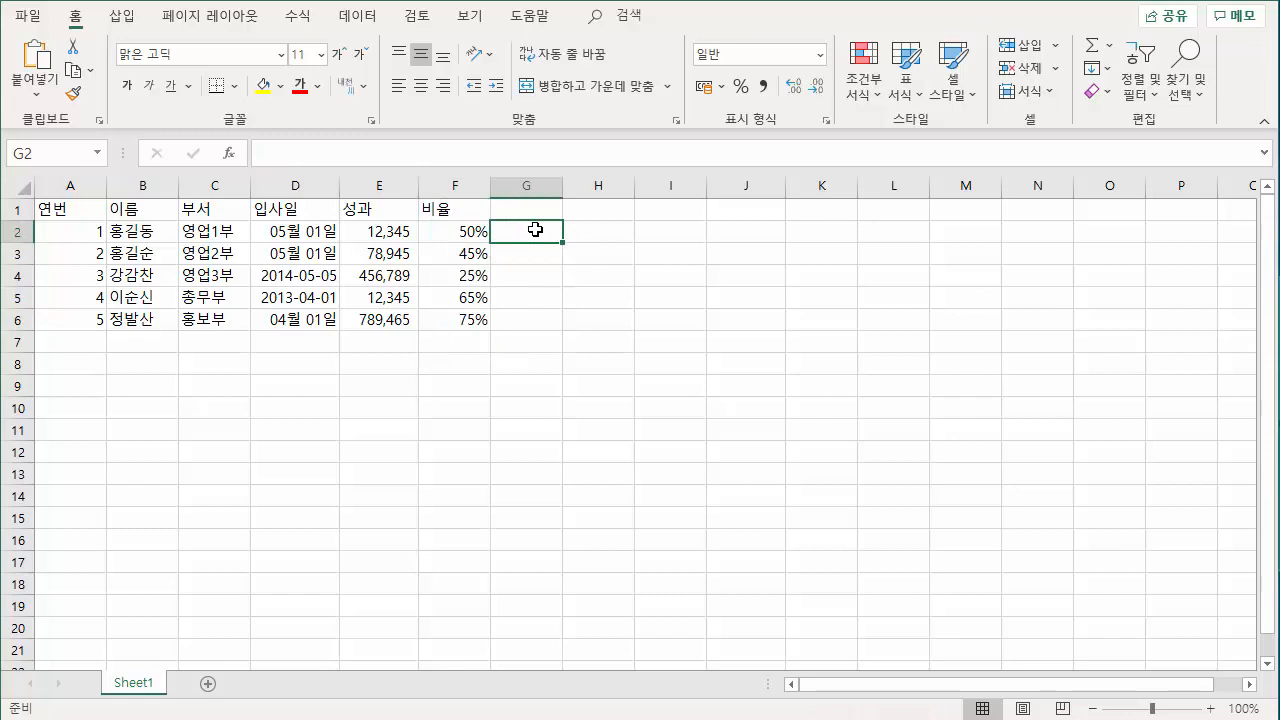
# Step: Enter 월요일 in cell H1 and AutoFill the weekday names down to H9
pyautogui.click(600, 212)
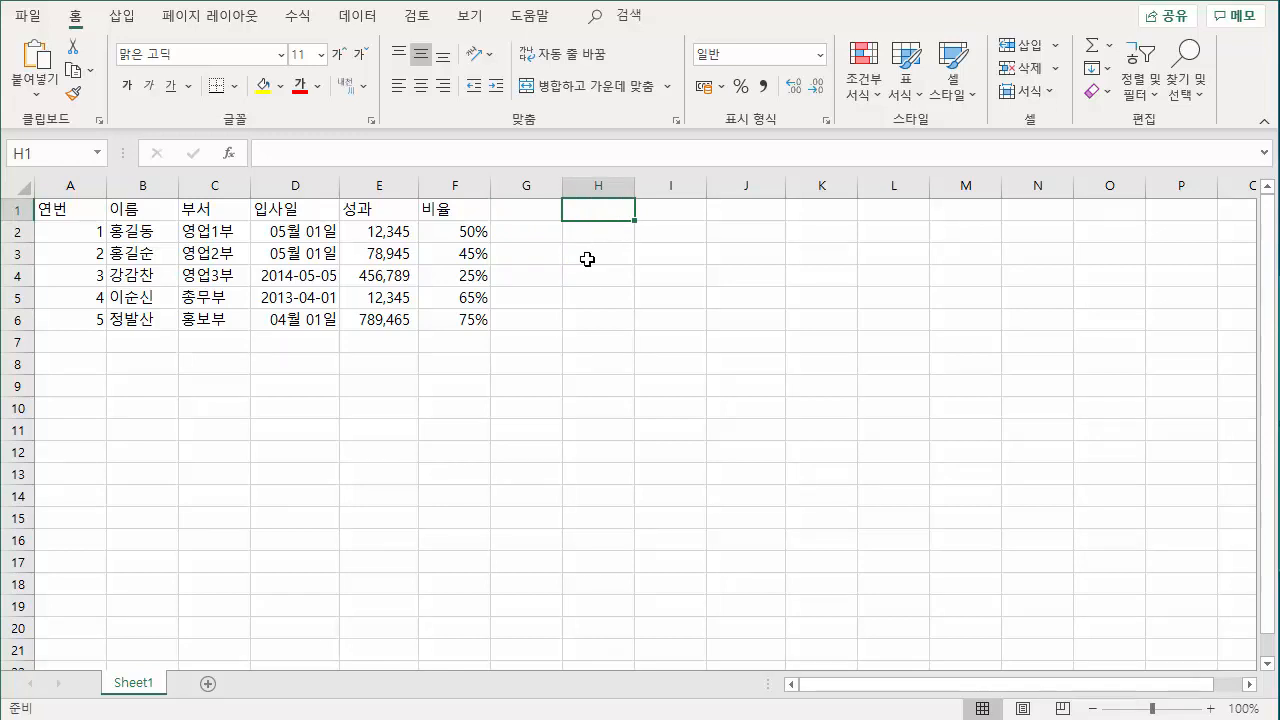
pyautogui.write('월')
pyautogui.press('BackSpace')
pyautogui.press('BackSpace')
pyautogui.press('BackSpace')
pyautogui.press('BackSpace')
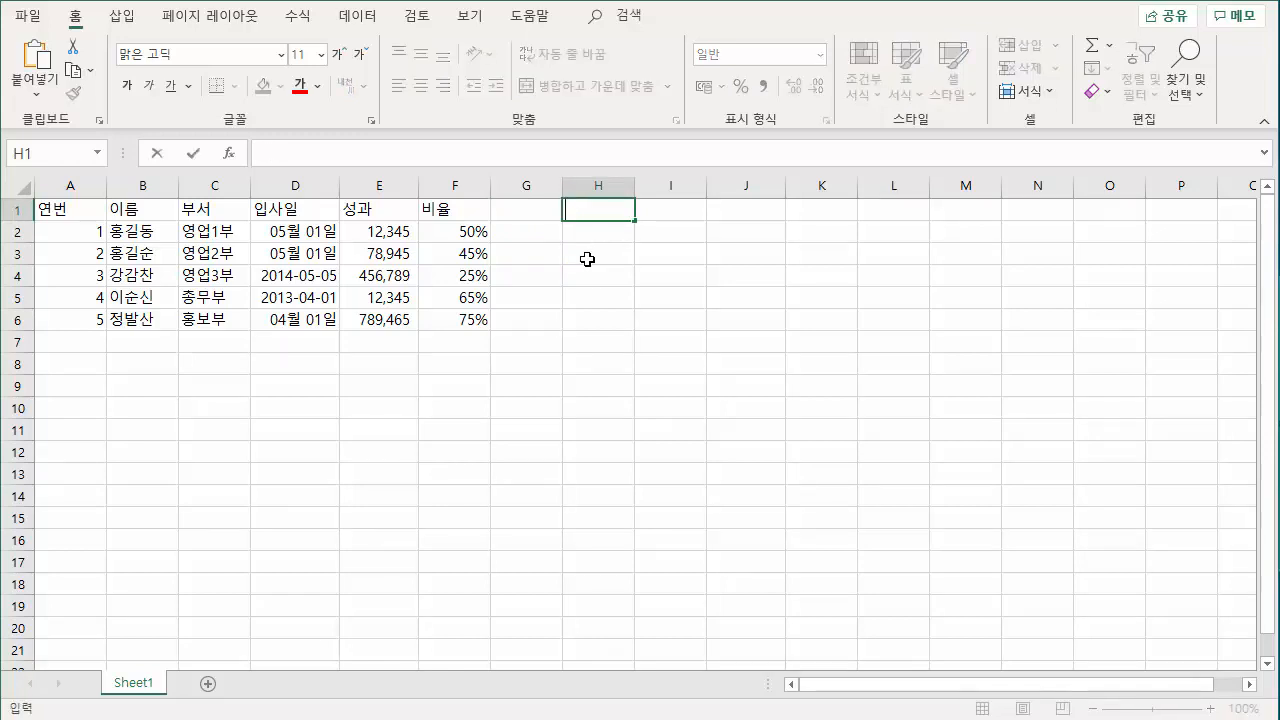
pyautogui.write('월요일')
pyautogui.press('Return')
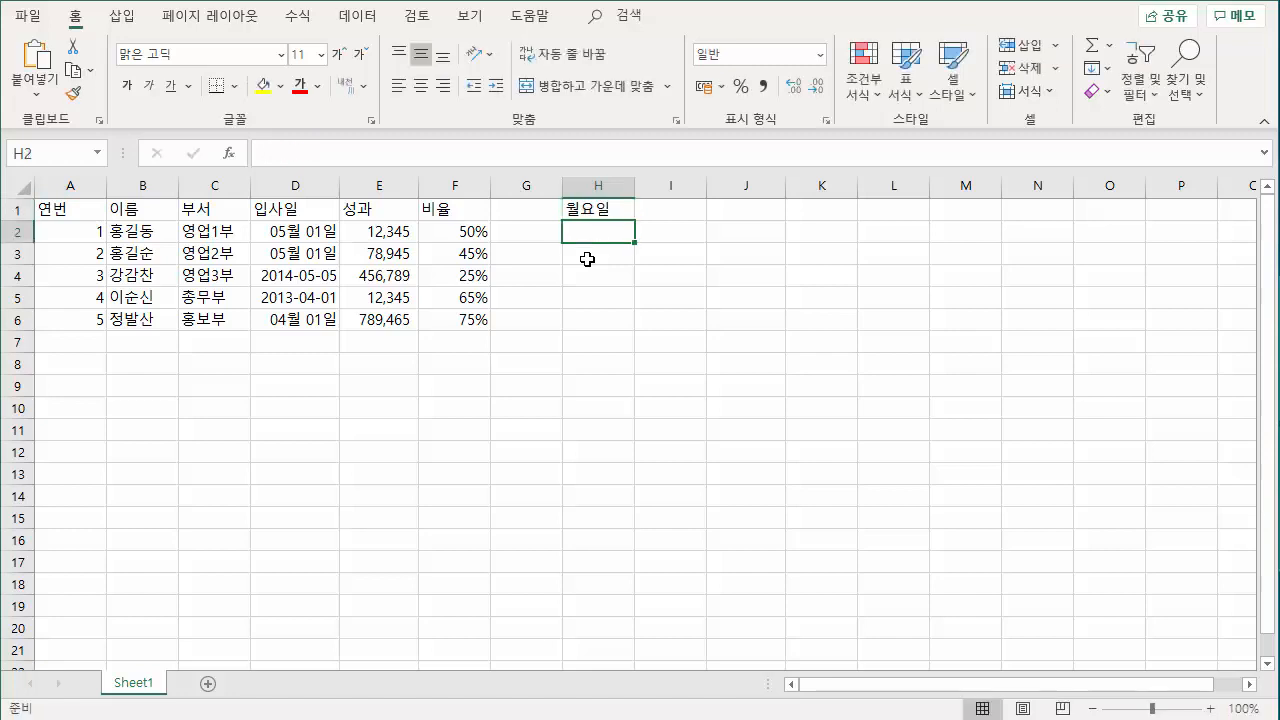
pyautogui.click(610, 212)
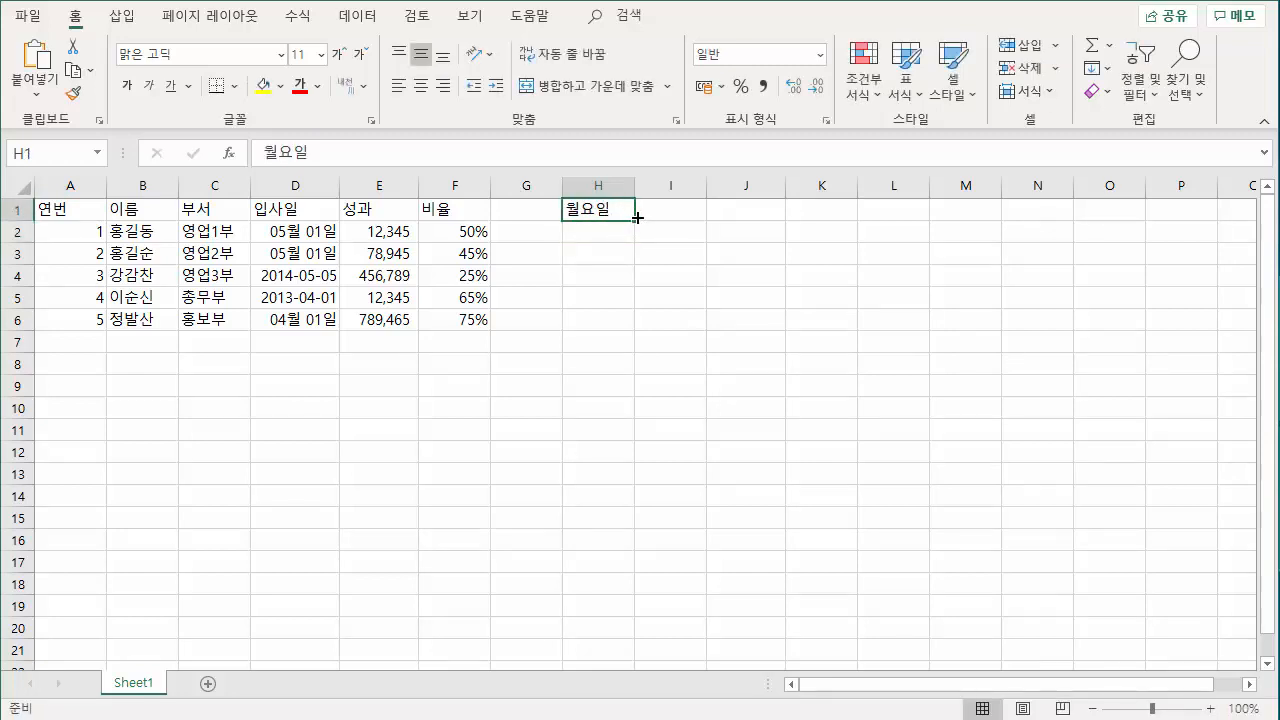
pyautogui.moveTo(637, 226); pyautogui.dragTo(634, 393)
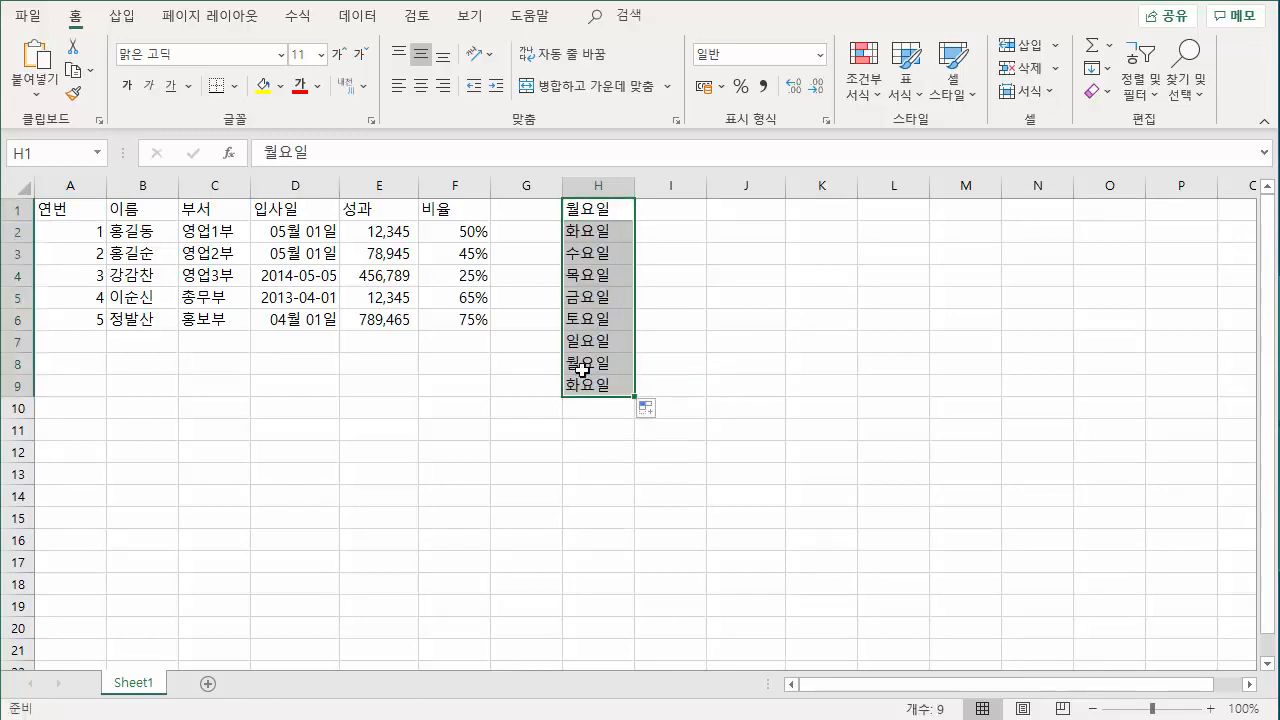
# Step: Enter the short weekday 월 in cell I1 and AutoFill the series down to I9
pyautogui.click(662, 212)
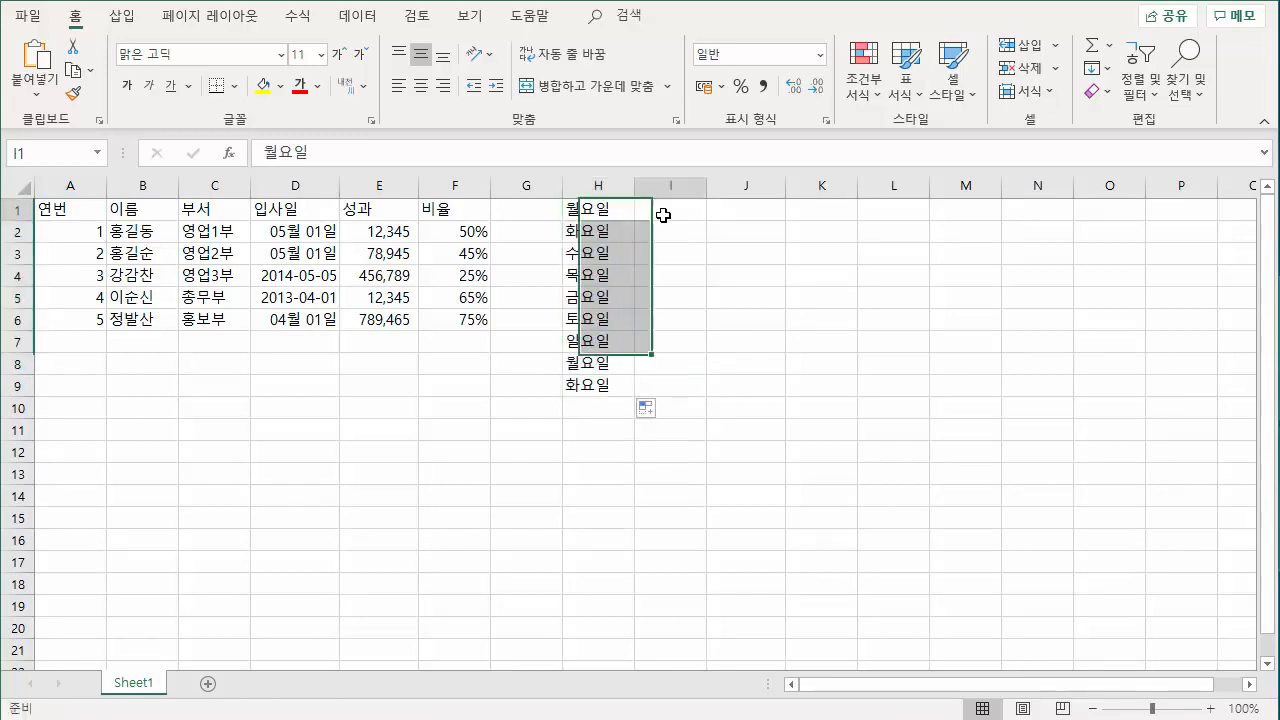
pyautogui.write('우ㅓㄹ')
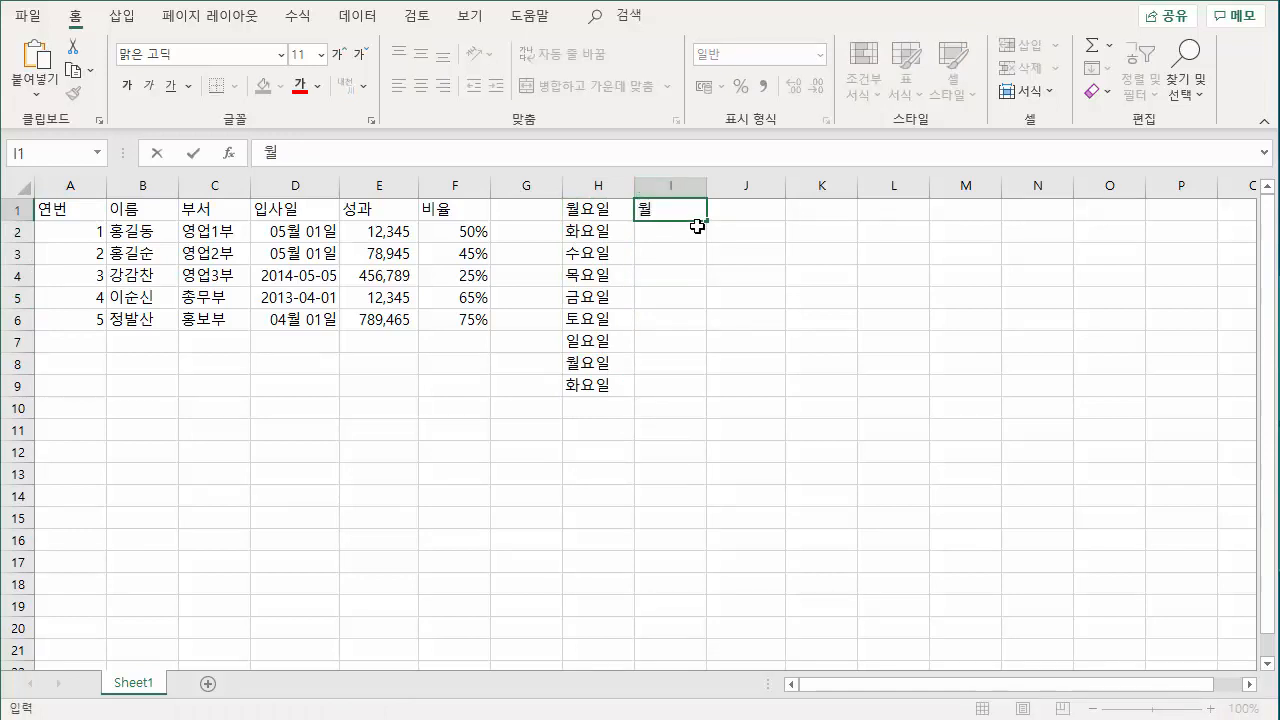
pyautogui.moveTo(708, 222); pyautogui.dragTo(712, 392)
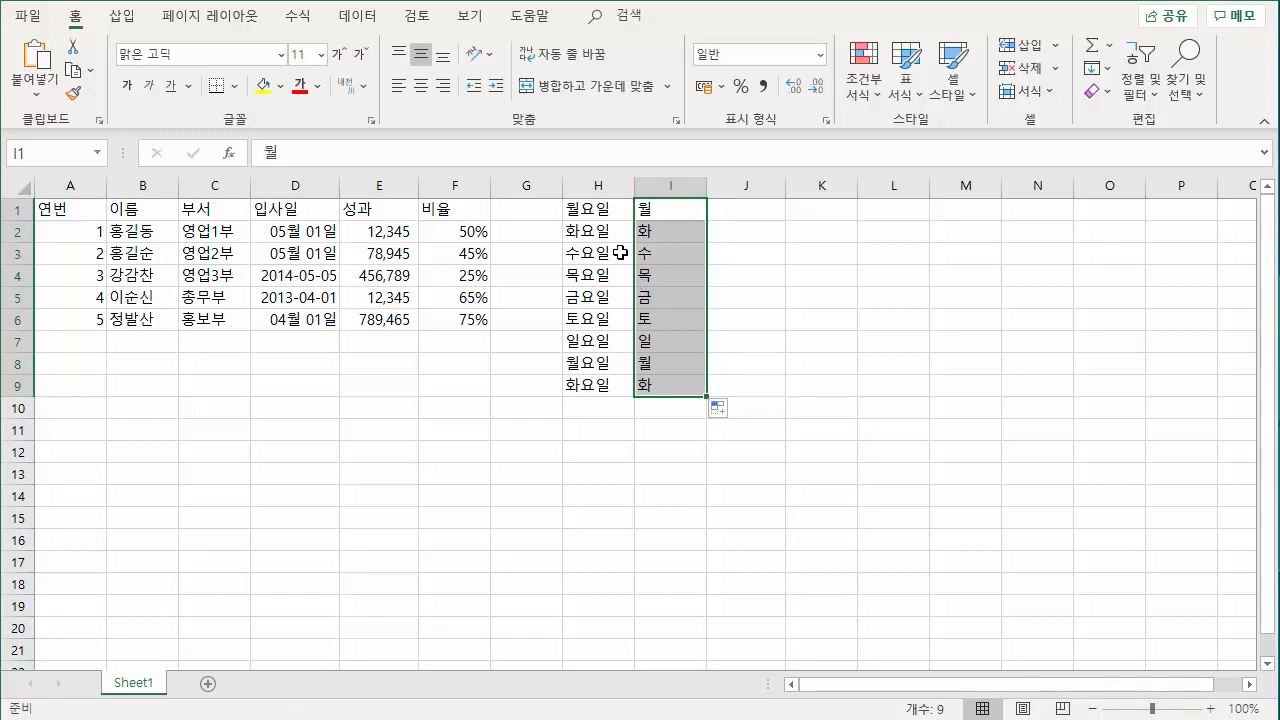
# Step: Clear both weekday lists in H1:I9 and enter 1월 in cell H1
pyautogui.moveTo(609, 211); pyautogui.dragTo(671, 392)
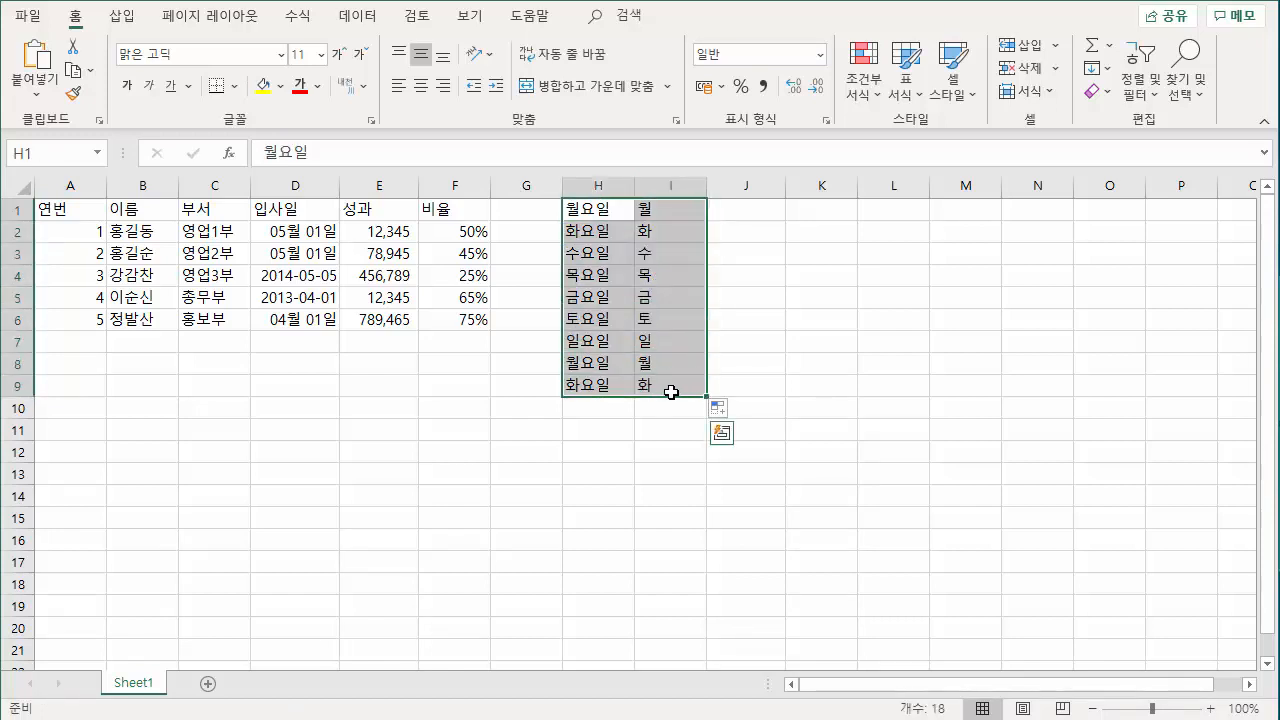
pyautogui.press('Delete')
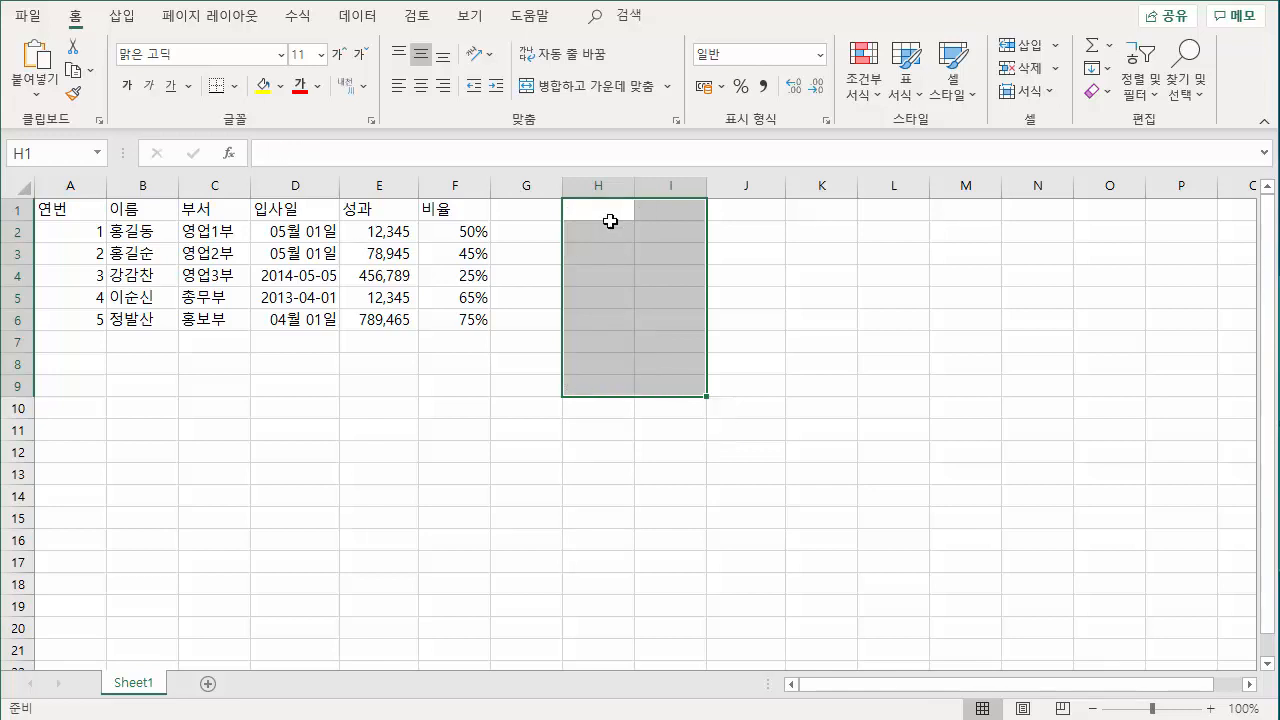
pyautogui.click(608, 213)
pyautogui.write('1월')
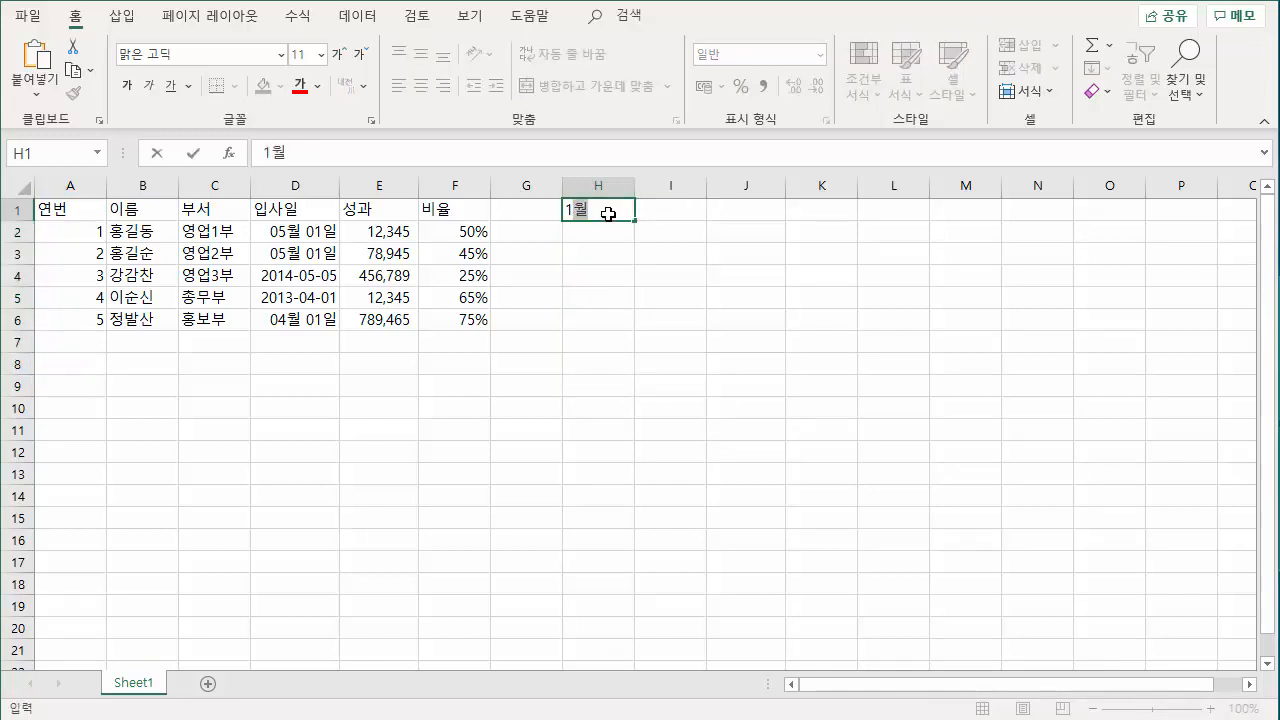
pyautogui.press('Return')
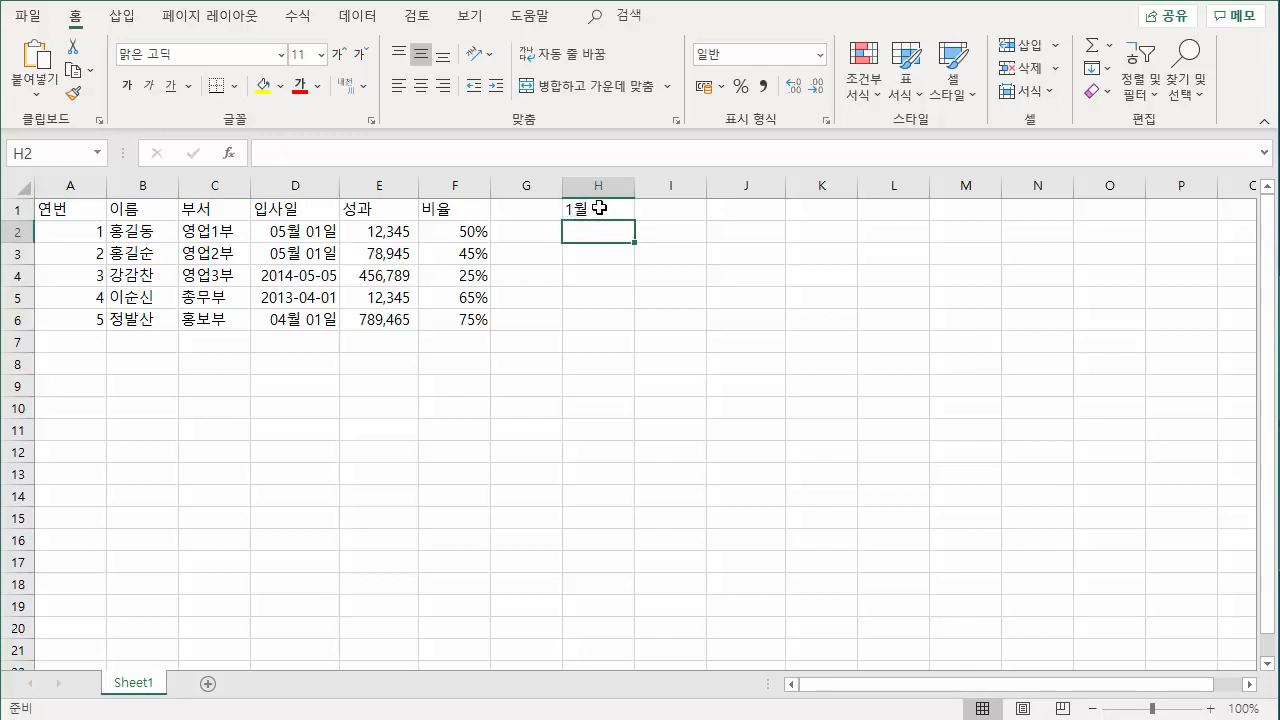
# Step: AutoFill the month series from 1월 in cell H1 down to H15
pyautogui.click(607, 212)
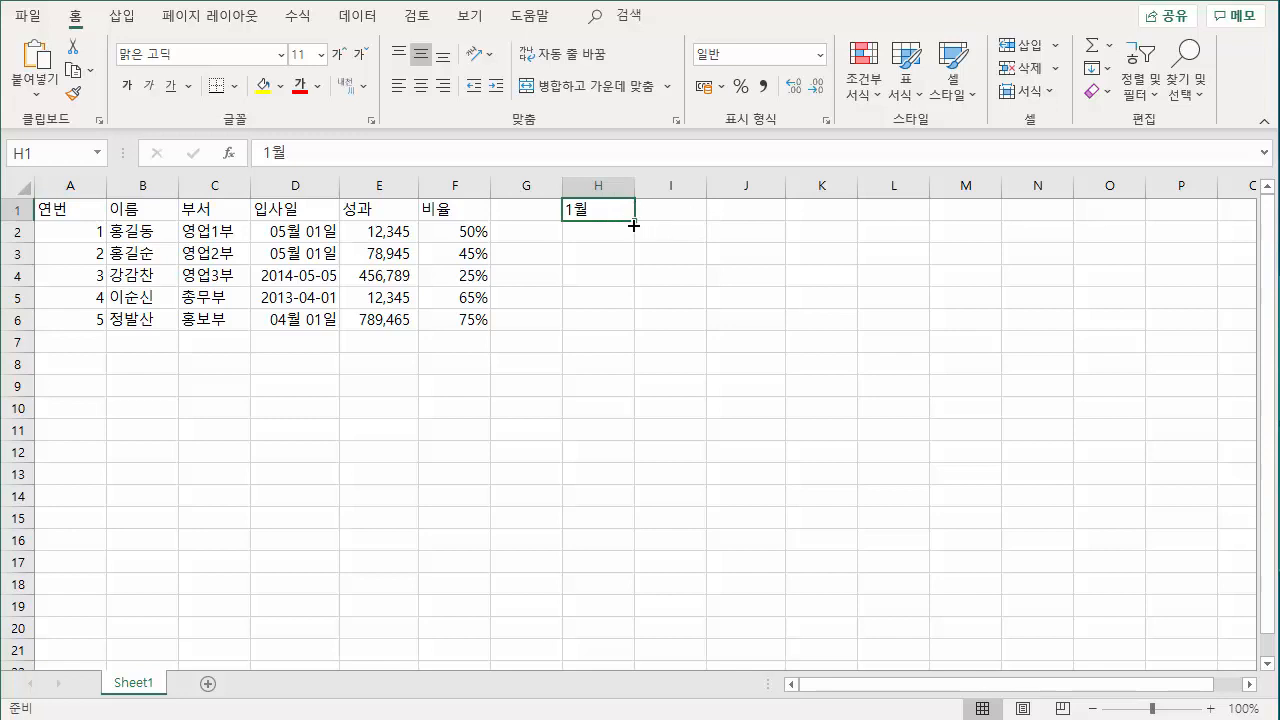
pyautogui.moveTo(634, 220); pyautogui.dragTo(615, 524)
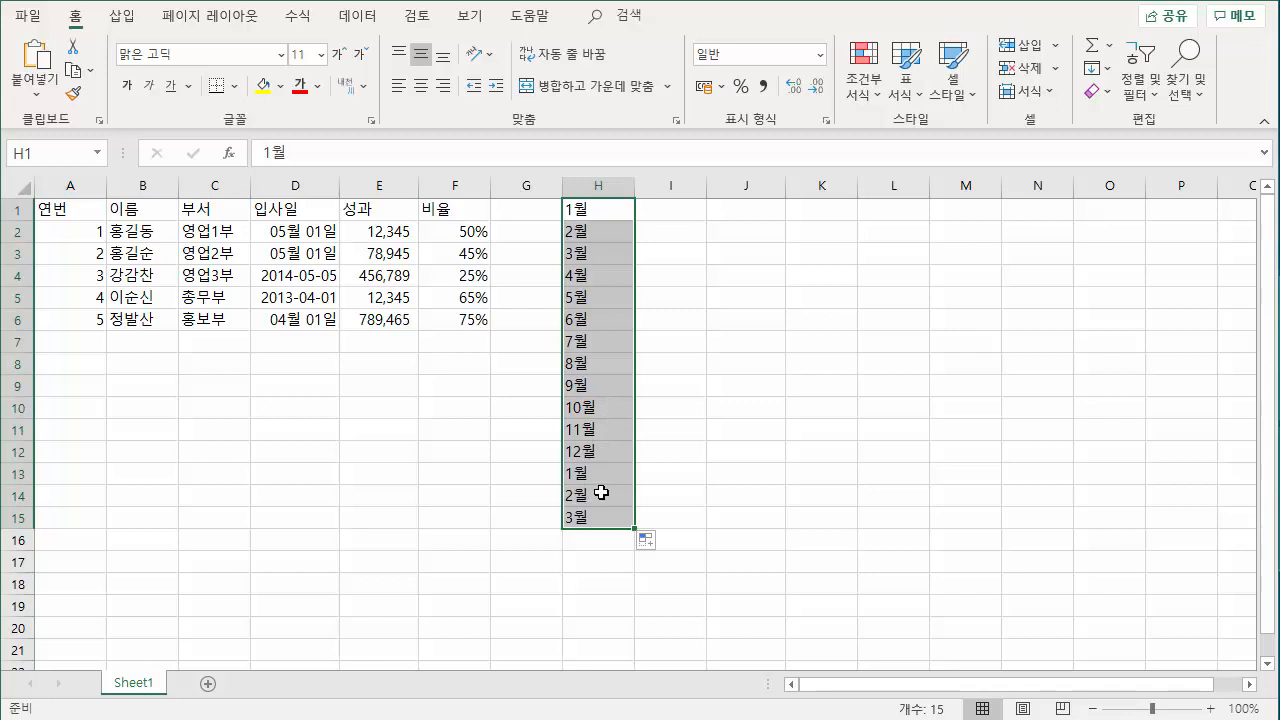
# Step: Enter 영업1부 in cell J1 and AutoFill the numbered department names down to J15
pyautogui.click(742, 212)
pyautogui.write('영업1부')
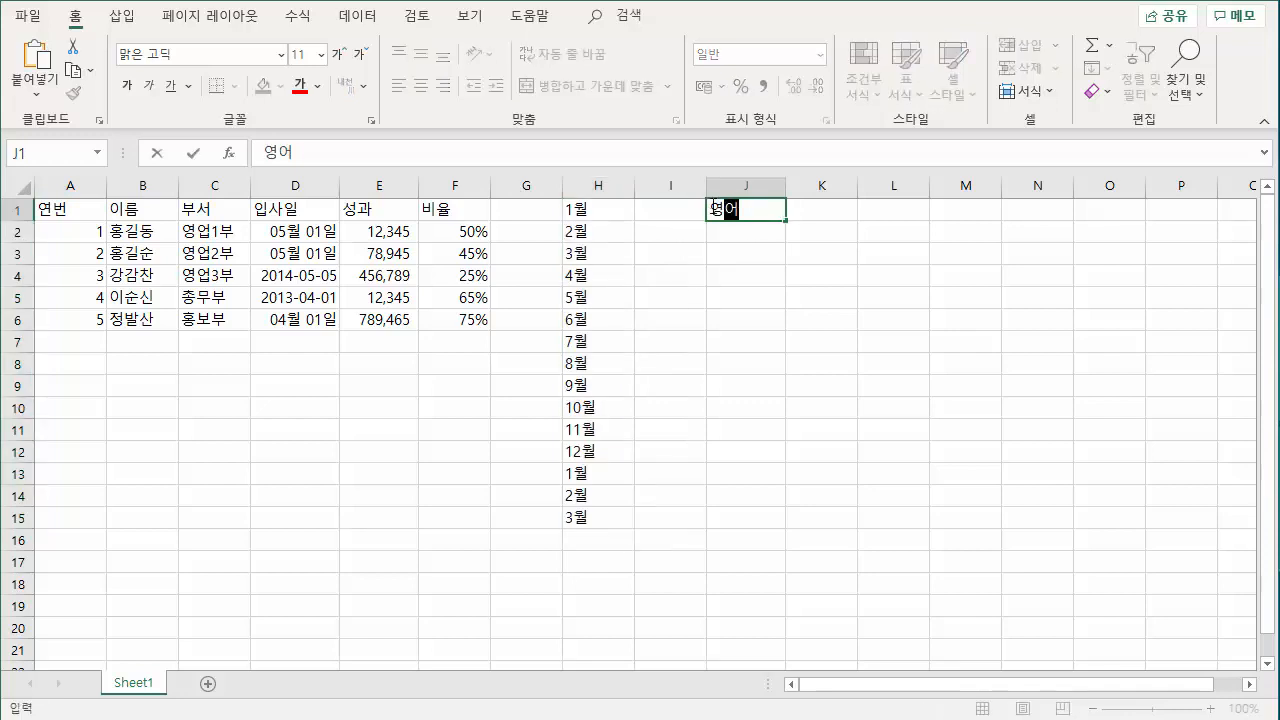
pyautogui.press('Return')
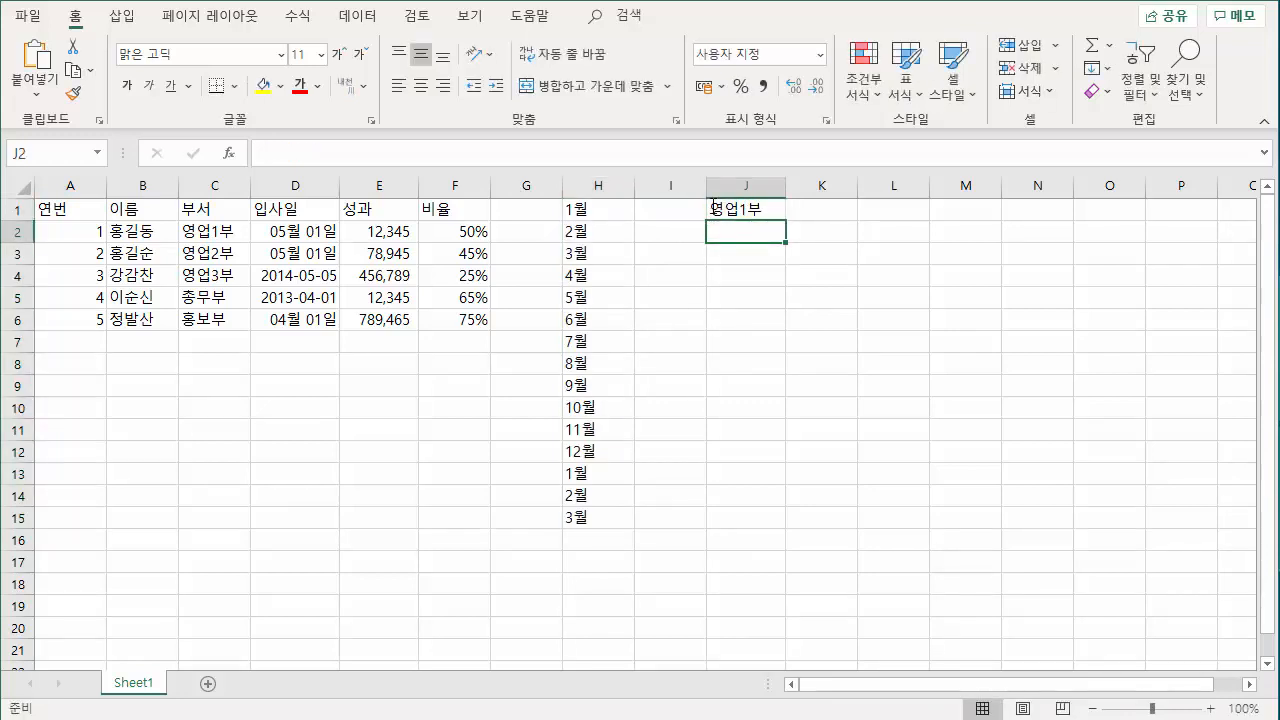
pyautogui.click(749, 209)
pyautogui.moveTo(785, 219); pyautogui.dragTo(786, 537)
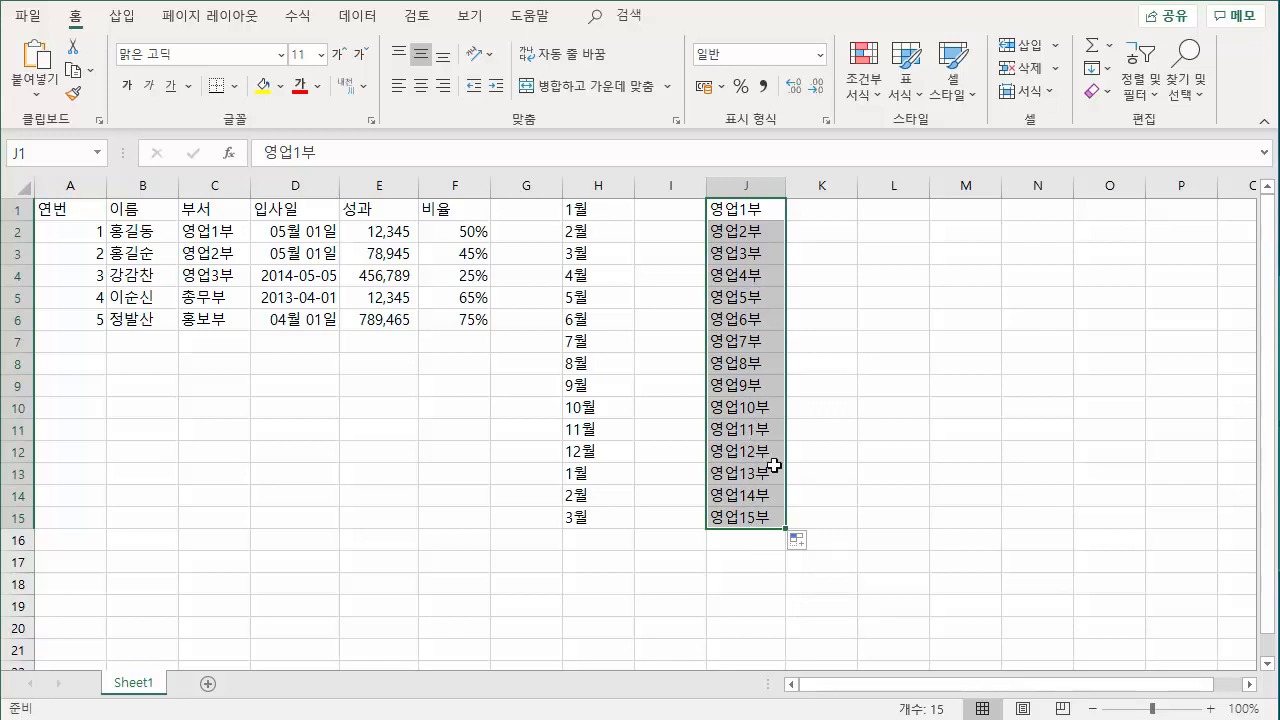
# Step: Clear the month and department series in H1:J15
pyautogui.moveTo(601, 212); pyautogui.dragTo(604, 441)
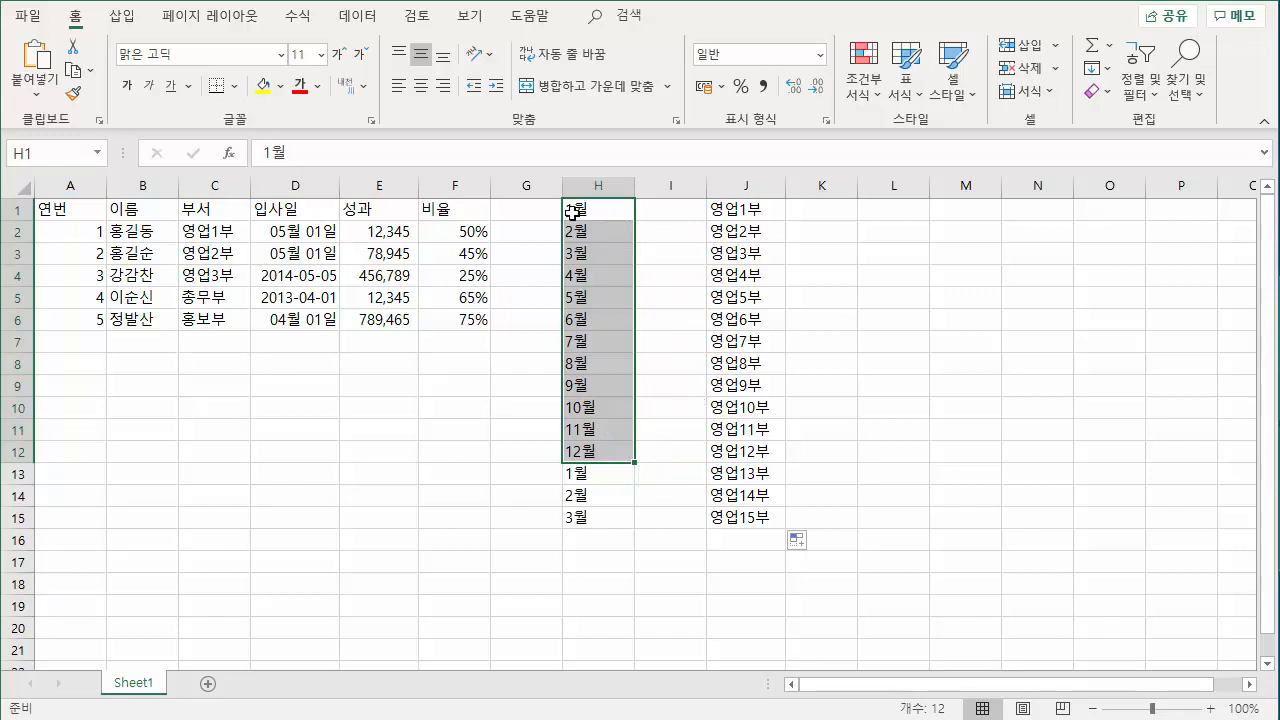
pyautogui.hotkey('shift', 'Up')
pyautogui.hotkey('shift', 'Up')
pyautogui.hotkey('shift', 'Up')
pyautogui.click(615, 214)
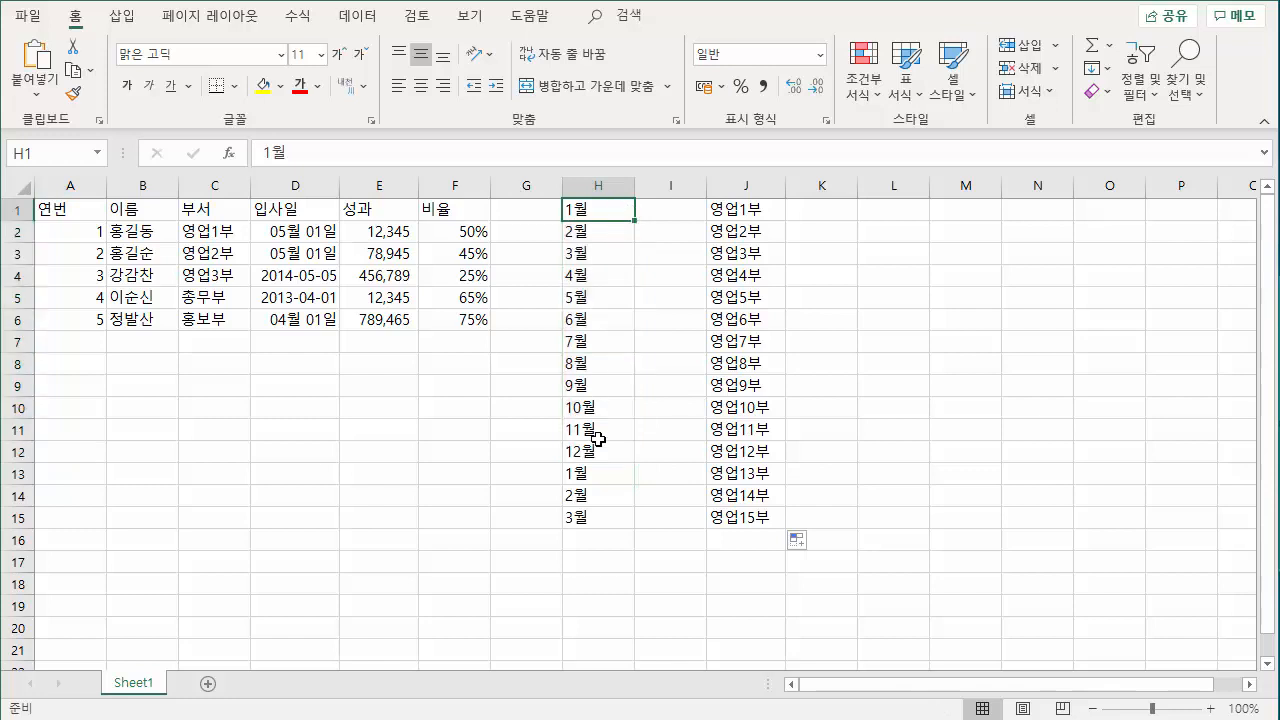
pyautogui.click(600, 451)
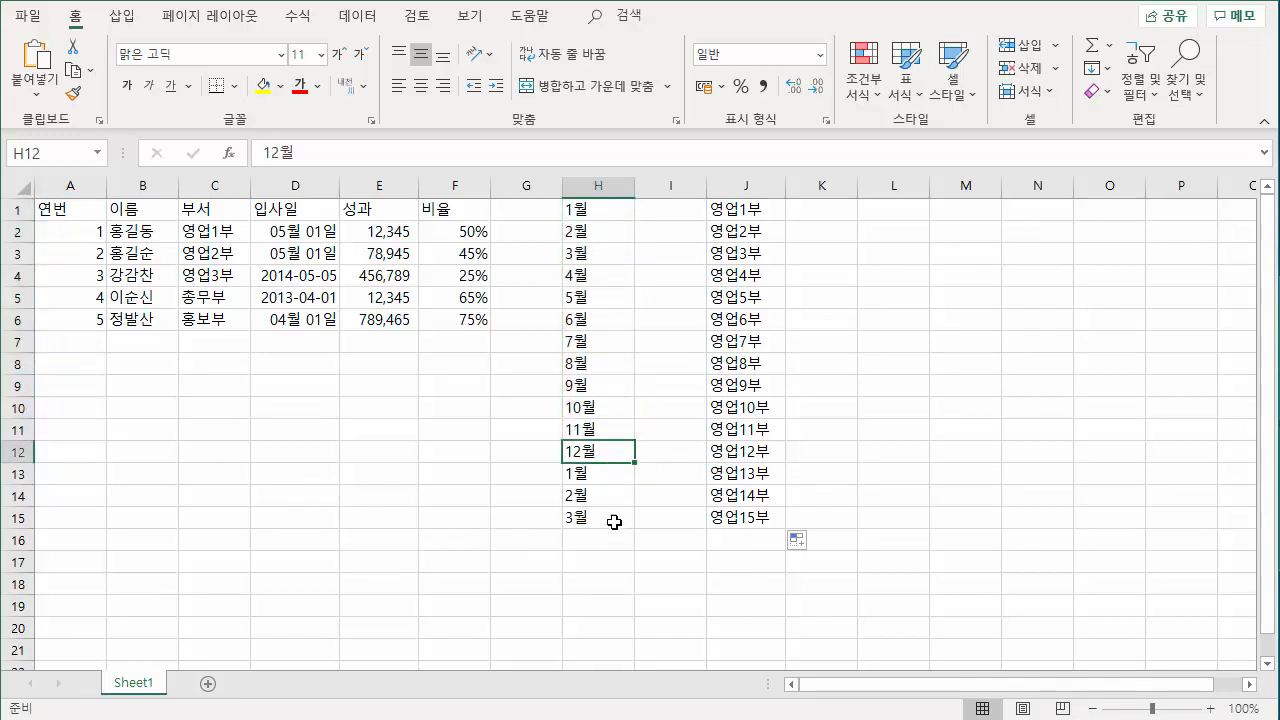
pyautogui.moveTo(608, 206); pyautogui.dragTo(746, 518)
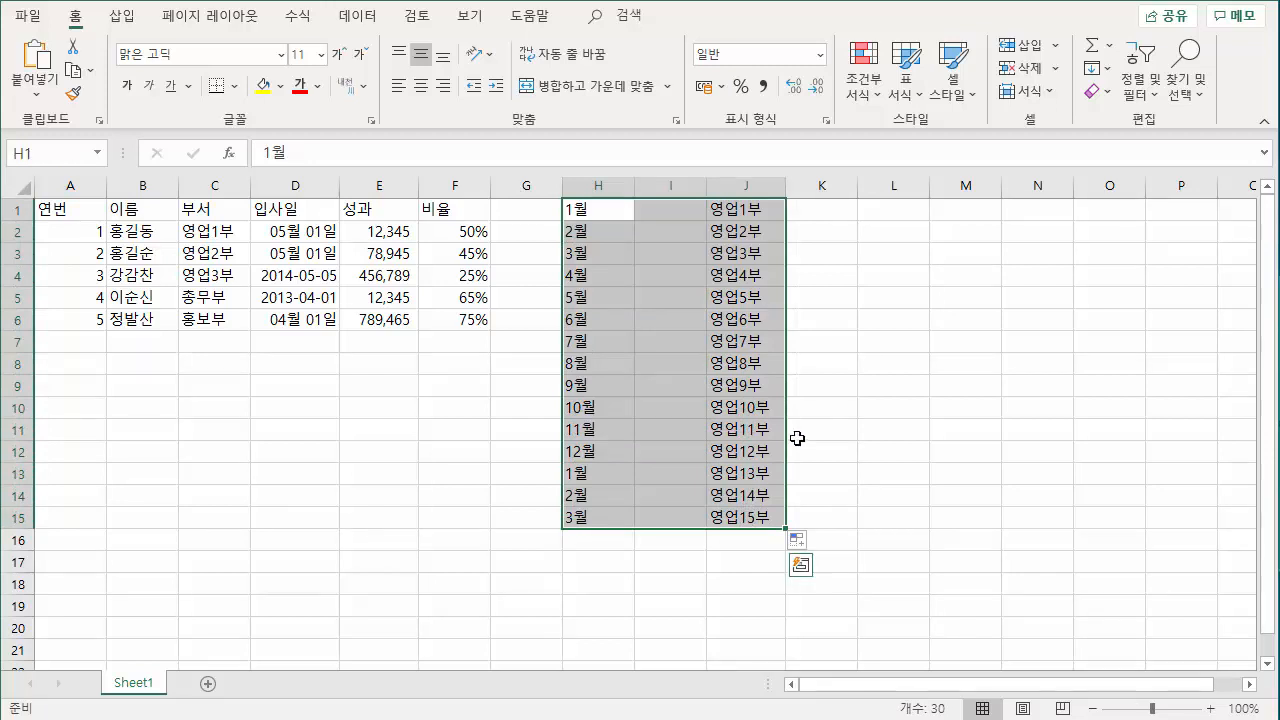
pyautogui.press('Delete')
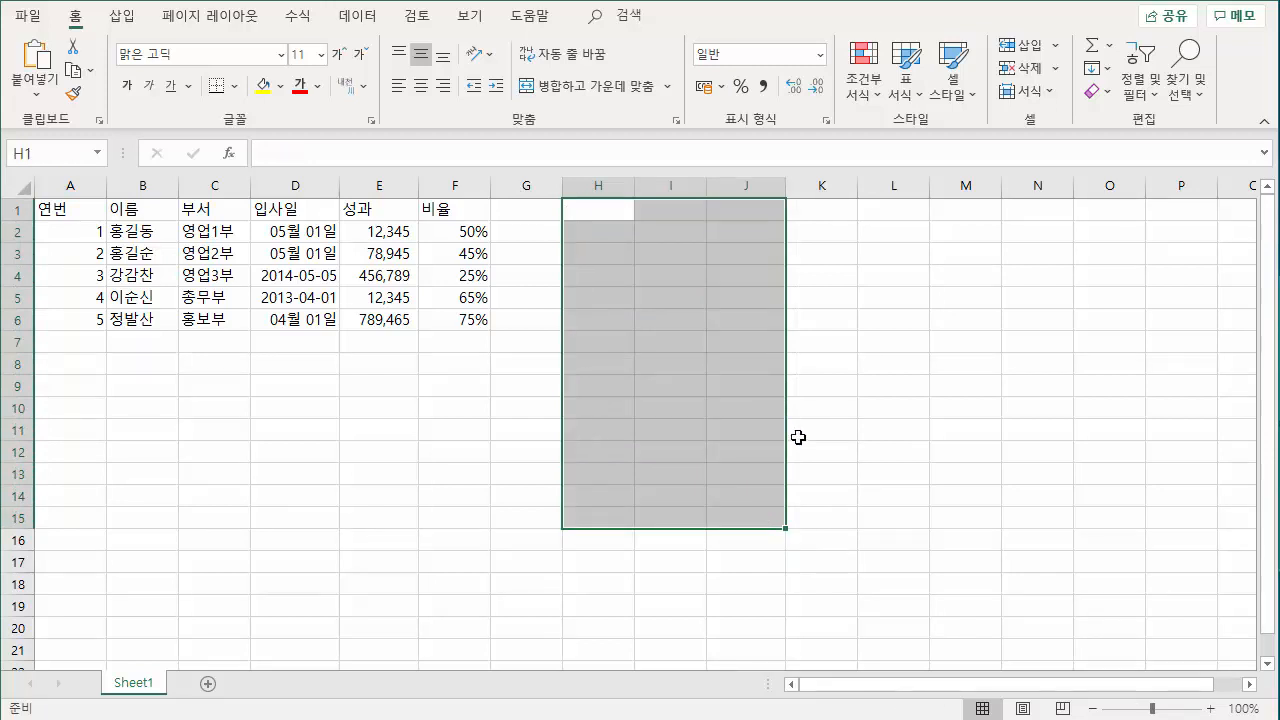
# Step: Enter the date 5/1 in cell H1 and fill down to H12 with weekdays only (평일 단위 채우기)
pyautogui.click(614, 211)
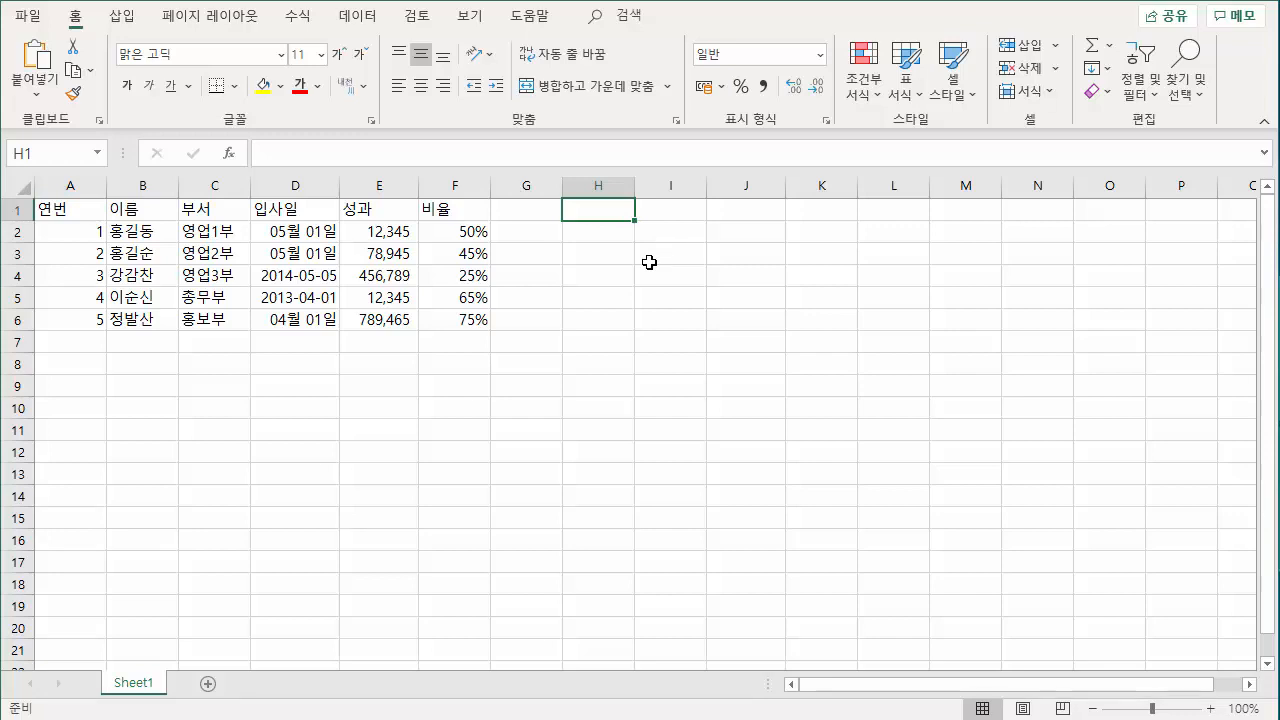
pyautogui.write('5/')
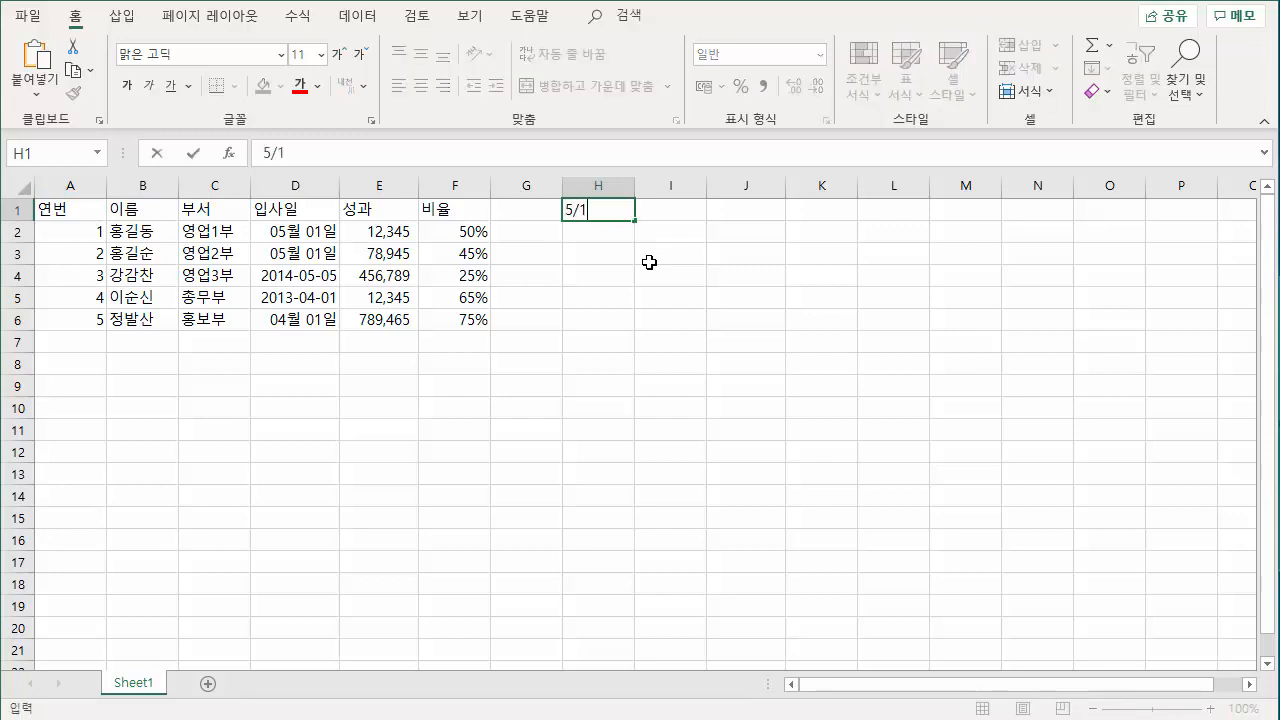
pyautogui.write('1')
pyautogui.press('Return')
pyautogui.click(626, 210)
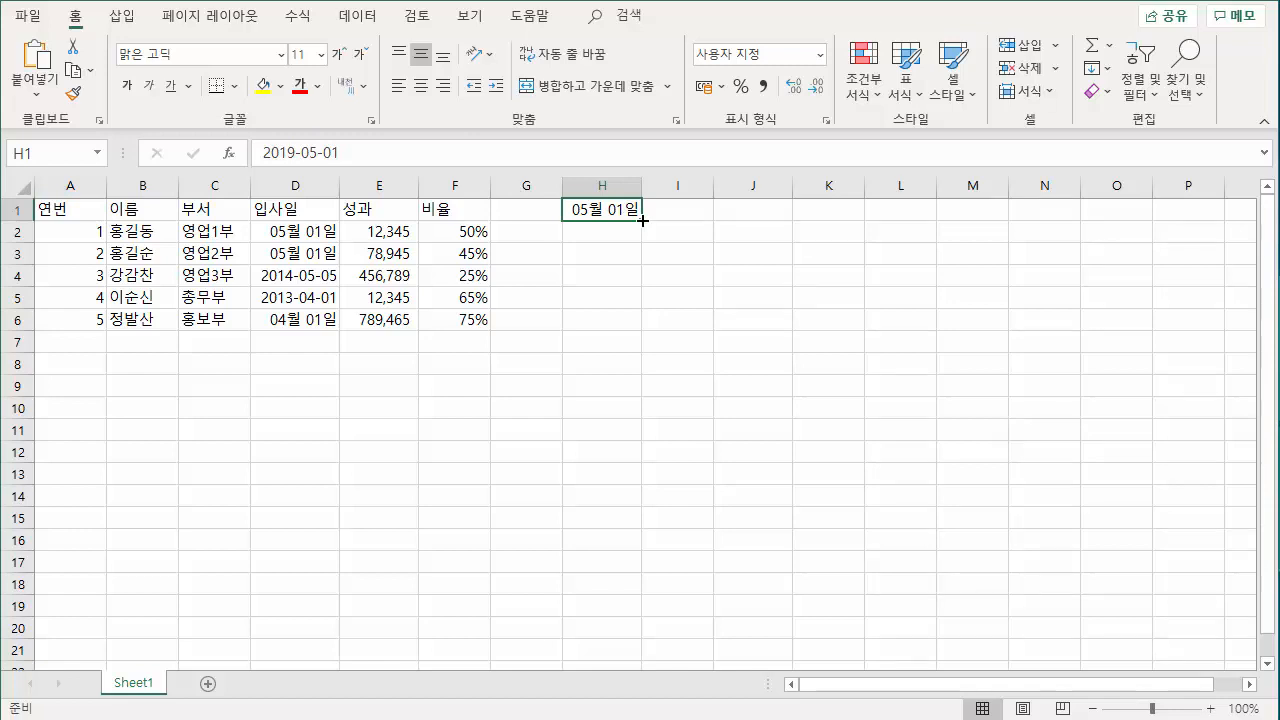
pyautogui.moveTo(642, 220); pyautogui.dragTo(648, 462)
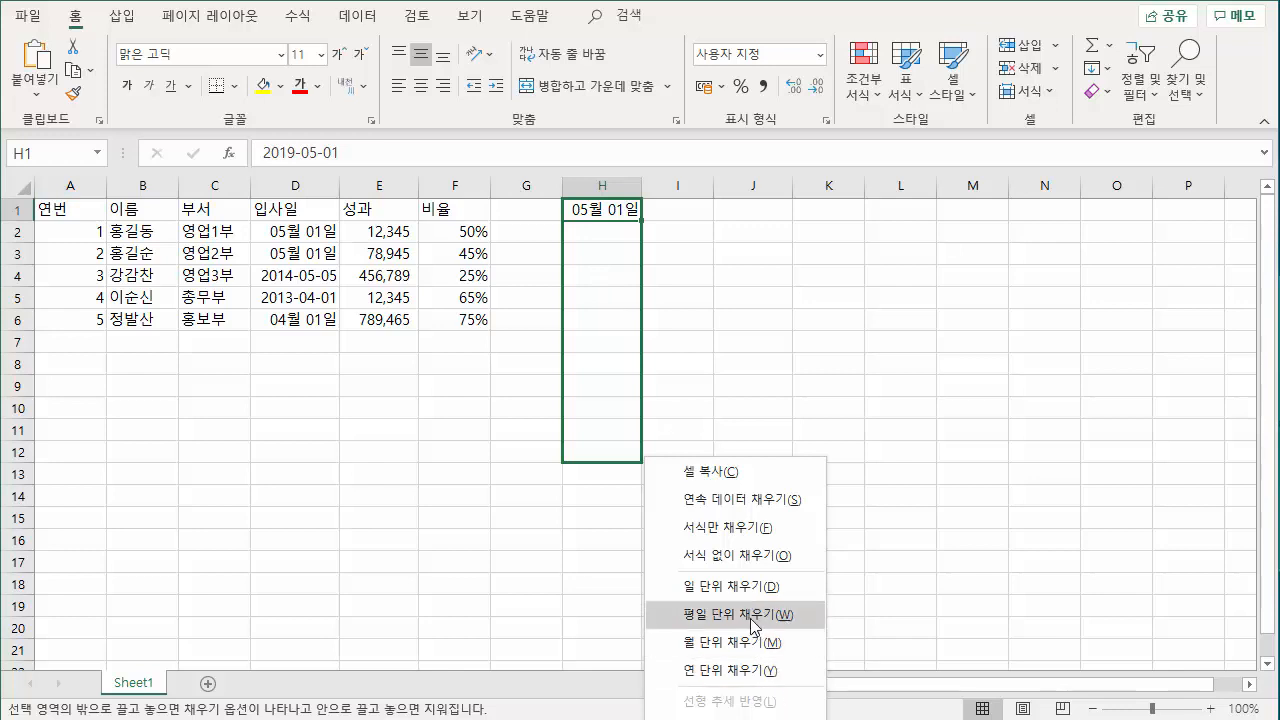
pyautogui.click(751, 617)
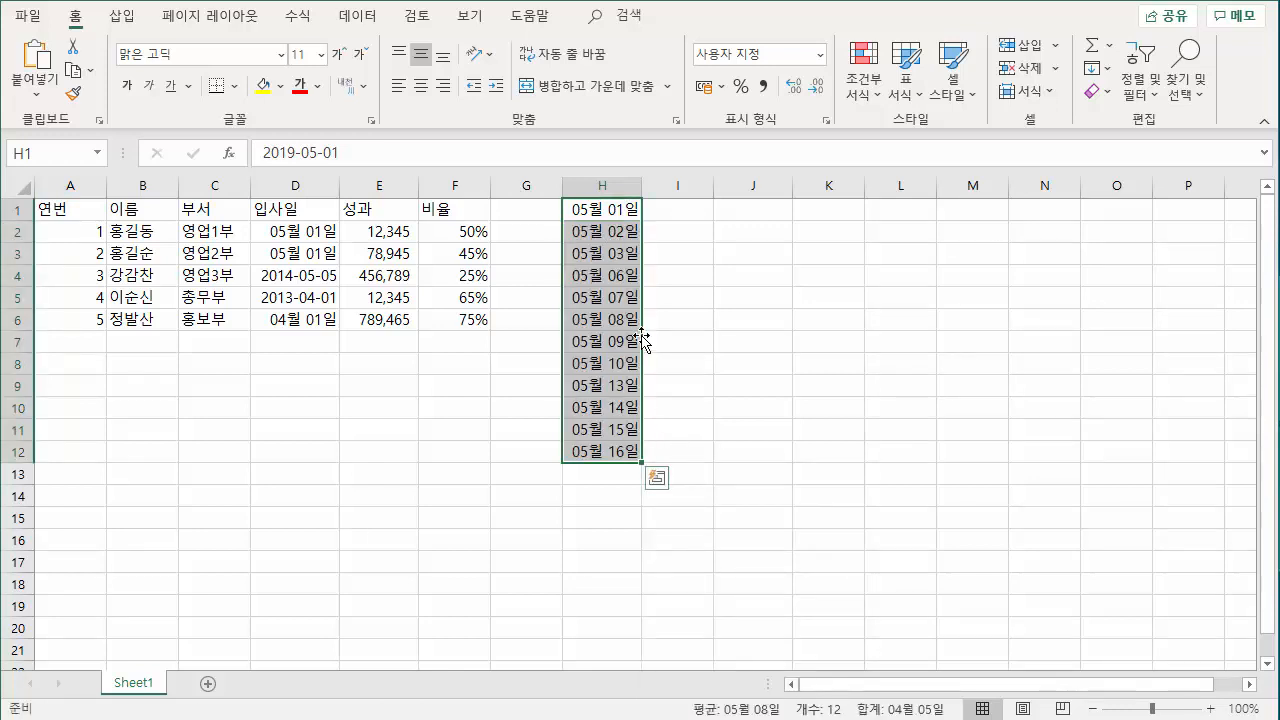
# Step: Review the weekday groups in the date series, and clear the dates in H1:H12
pyautogui.hotkey('shift', 'Up')
pyautogui.hotkey('shift', 'Up')
pyautogui.hotkey('shift', 'Up')
pyautogui.hotkey('shift', 'Up')
pyautogui.hotkey('shift', 'Up')
pyautogui.moveTo(616, 218); pyautogui.dragTo(622, 258)
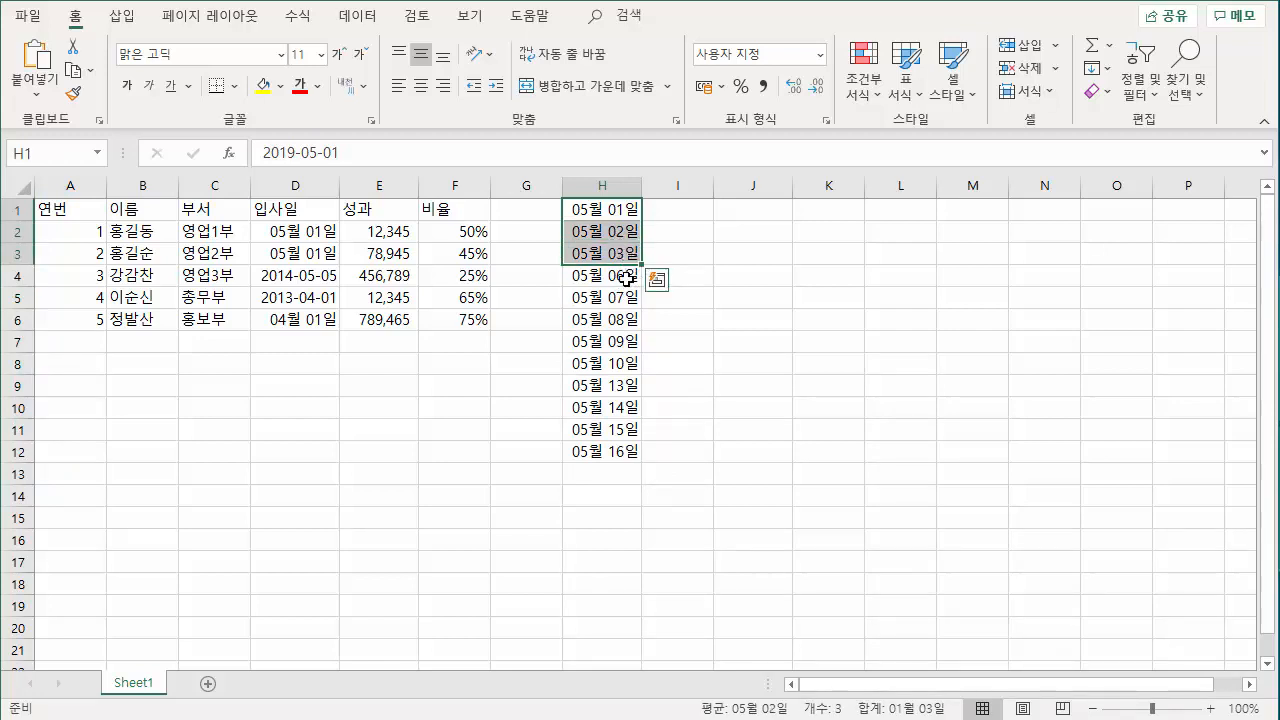
pyautogui.moveTo(626, 280); pyautogui.dragTo(627, 366)
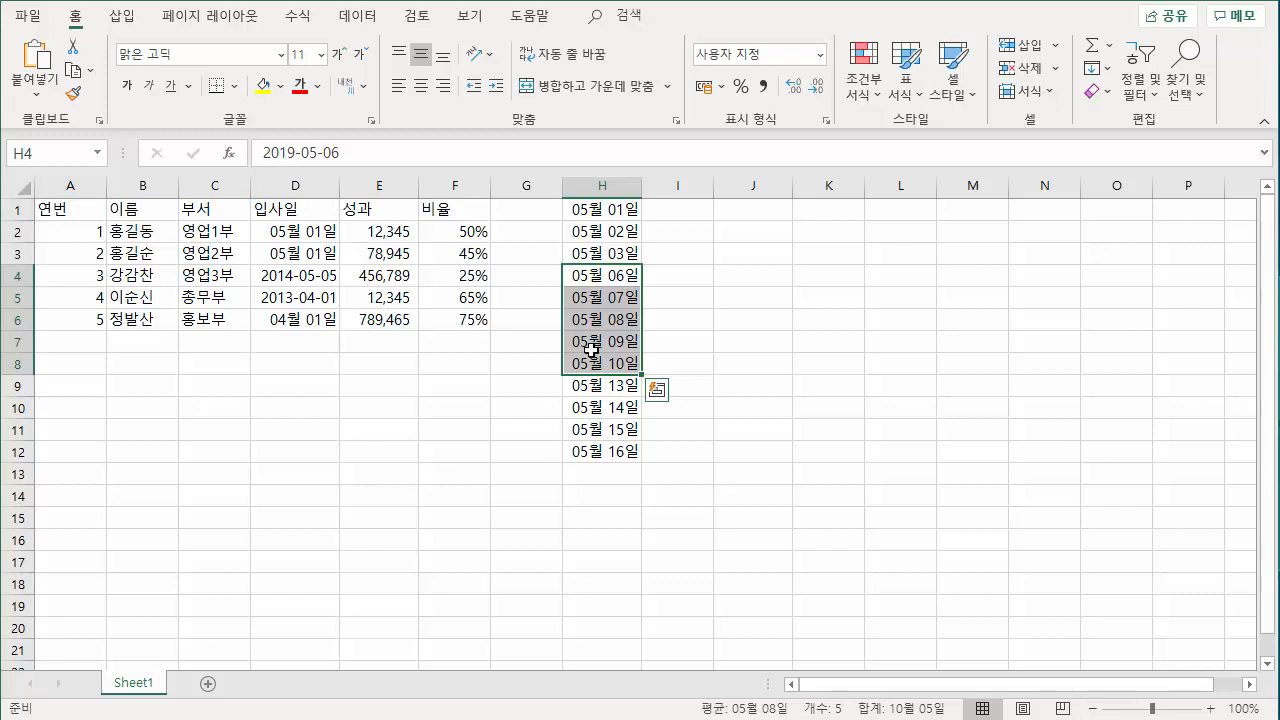
pyautogui.moveTo(611, 215); pyautogui.dragTo(626, 449)
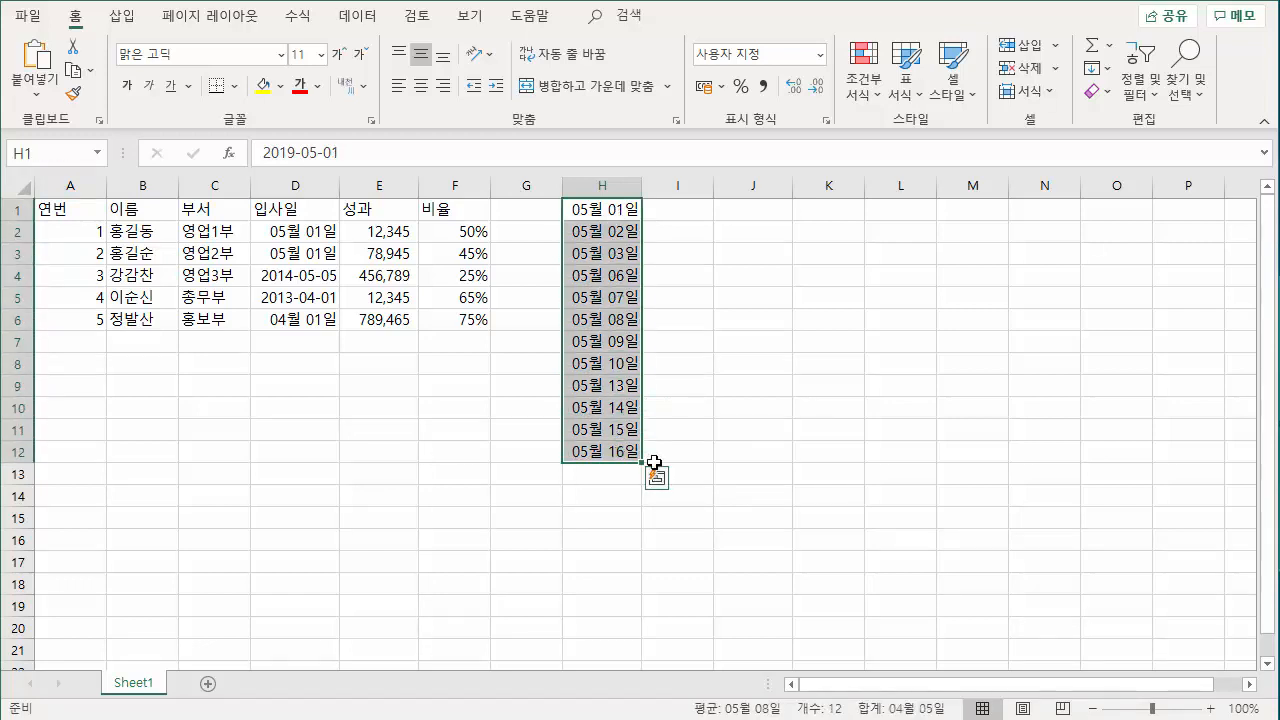
pyautogui.press('Delete')
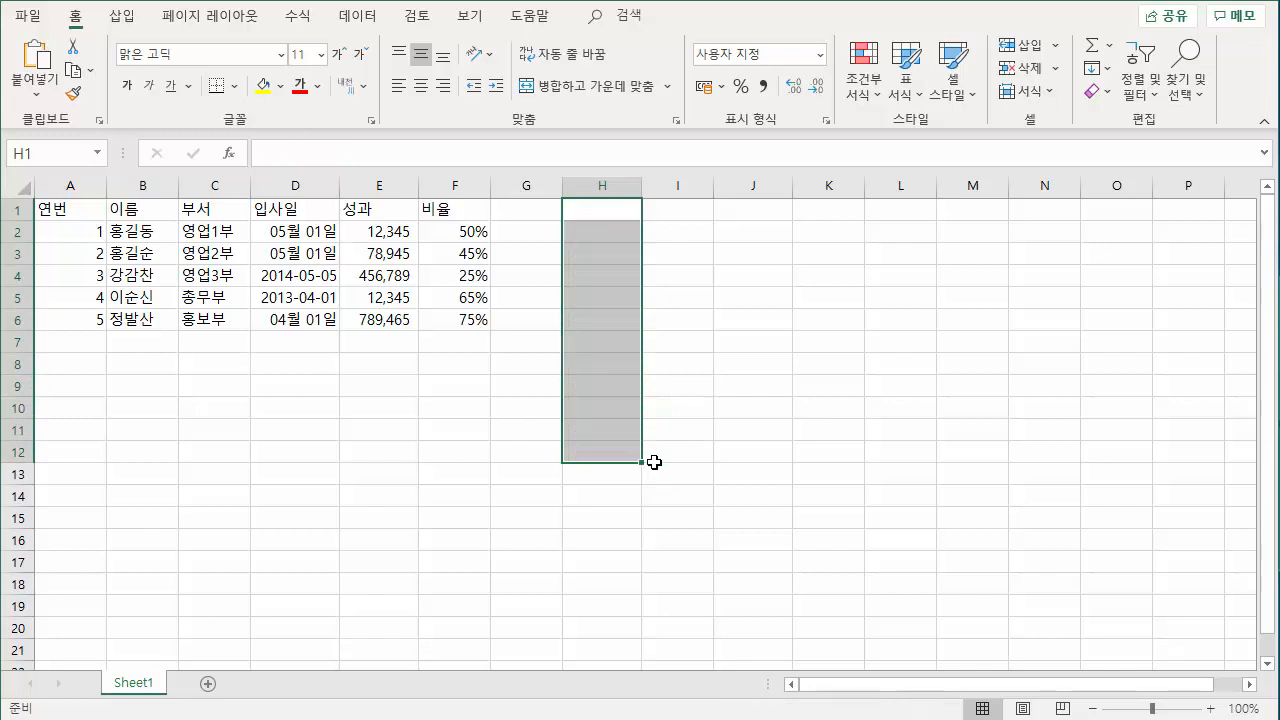
pyautogui.click(650, 410)
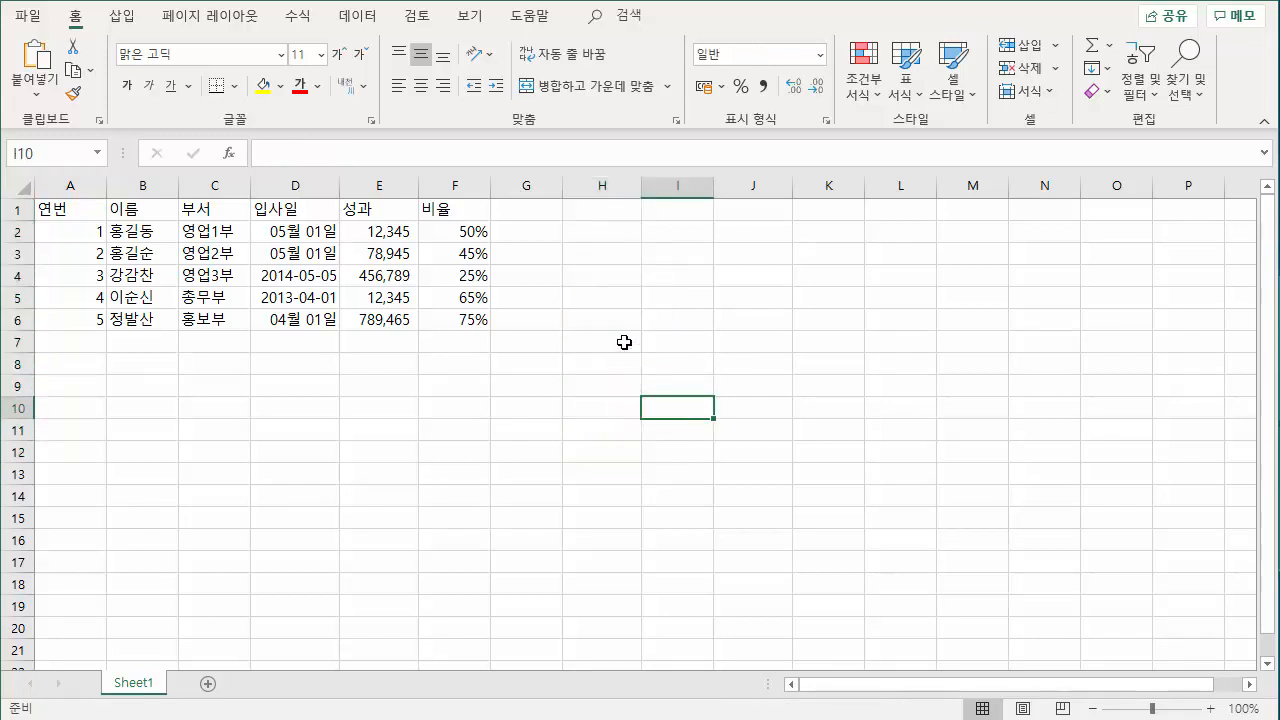
# Step: Enter the header 성과 누적 in cell G1, with a line break between the two words
pyautogui.click(527, 203)
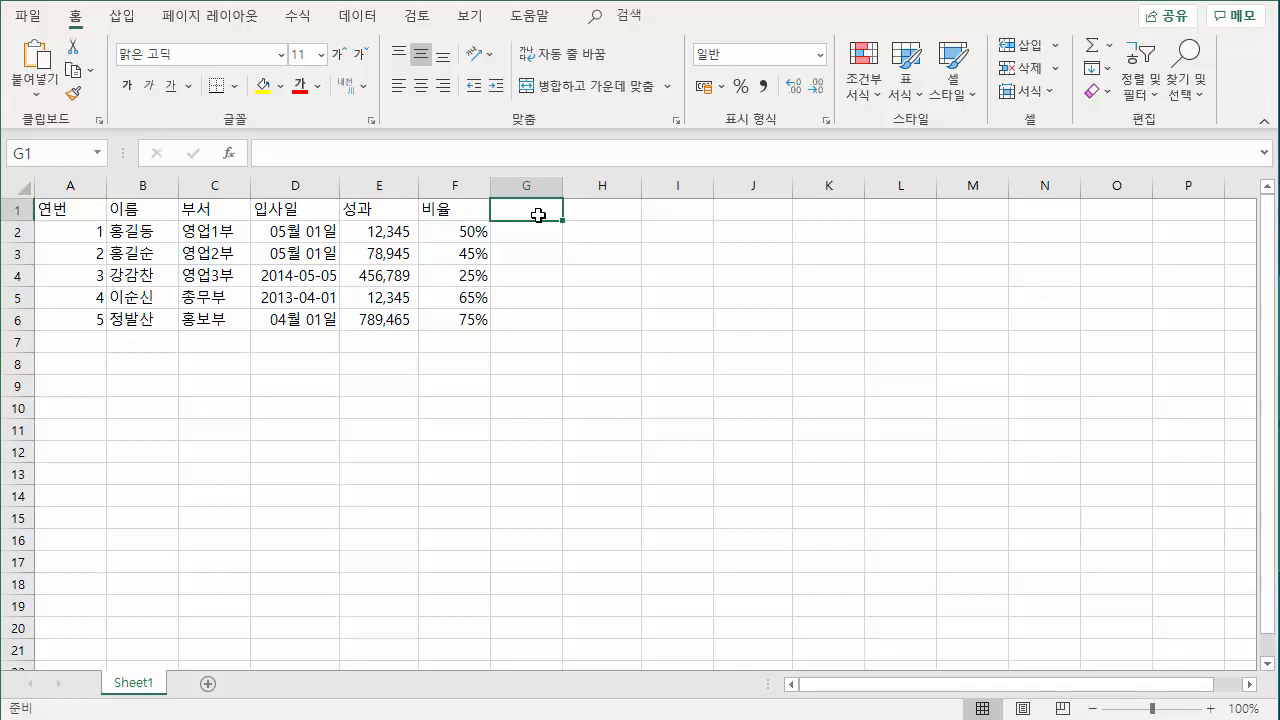
pyautogui.write('서')
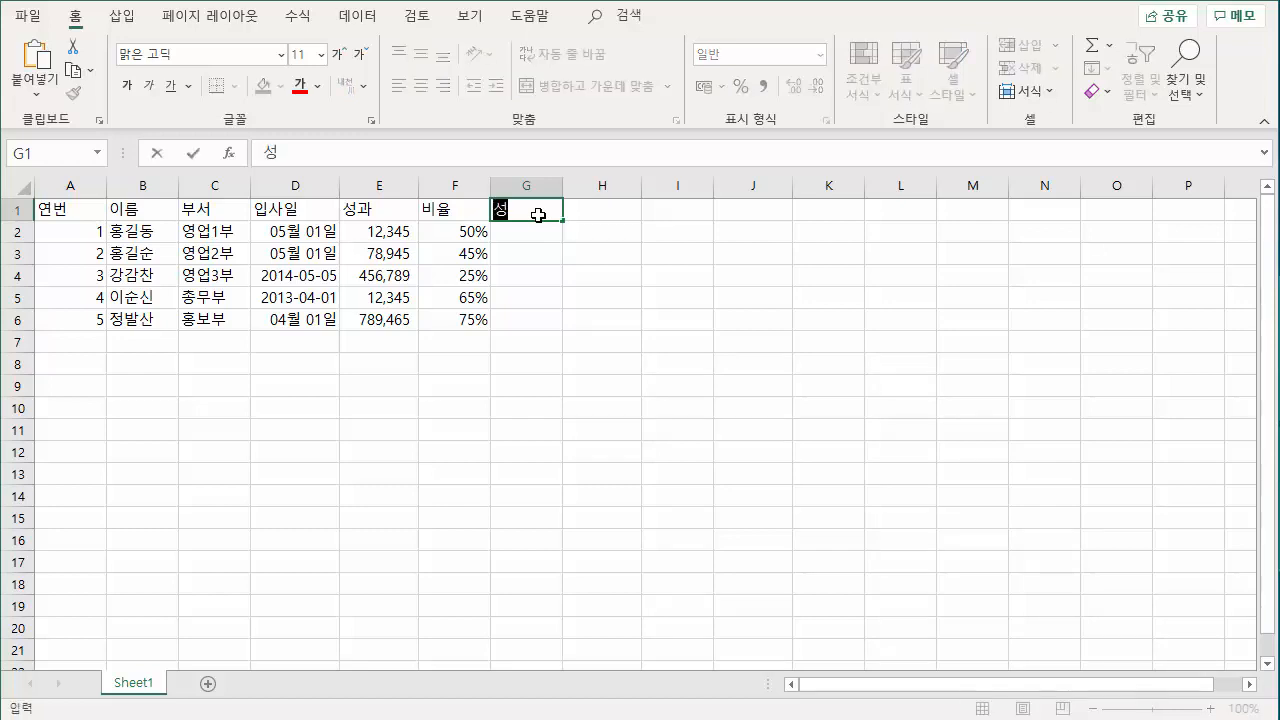
pyautogui.write('과')
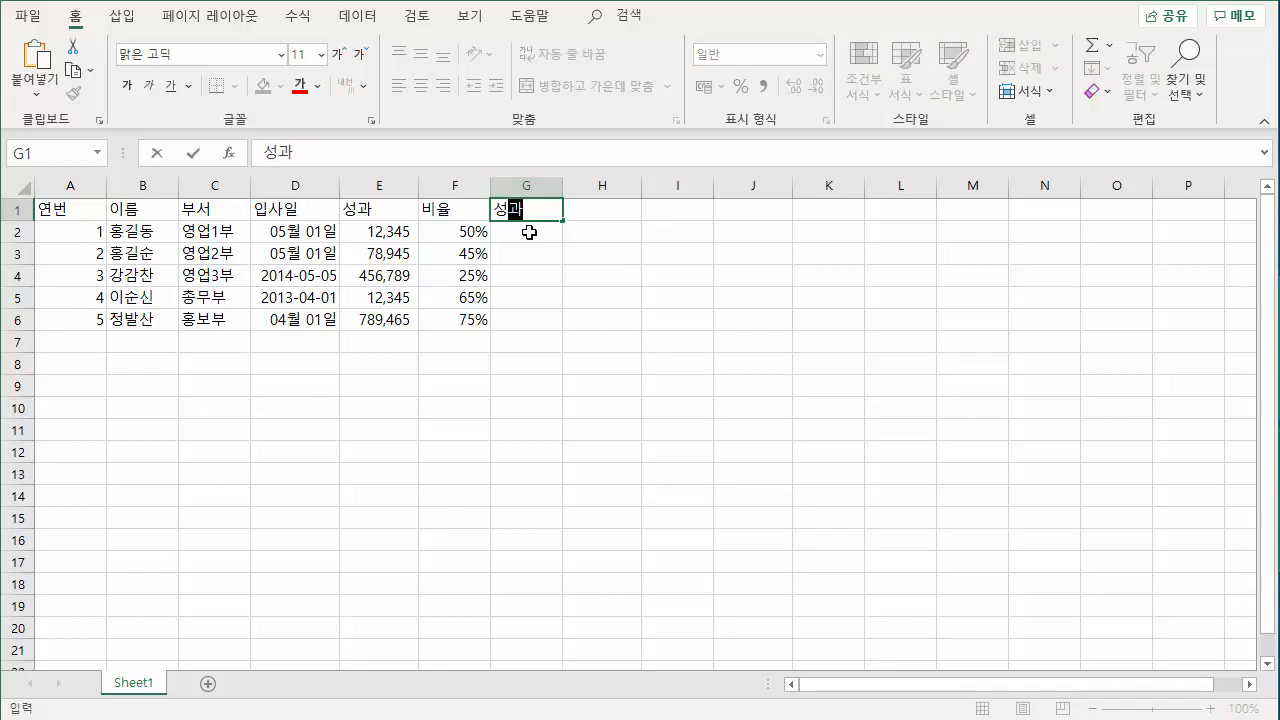
pyautogui.press('Return')
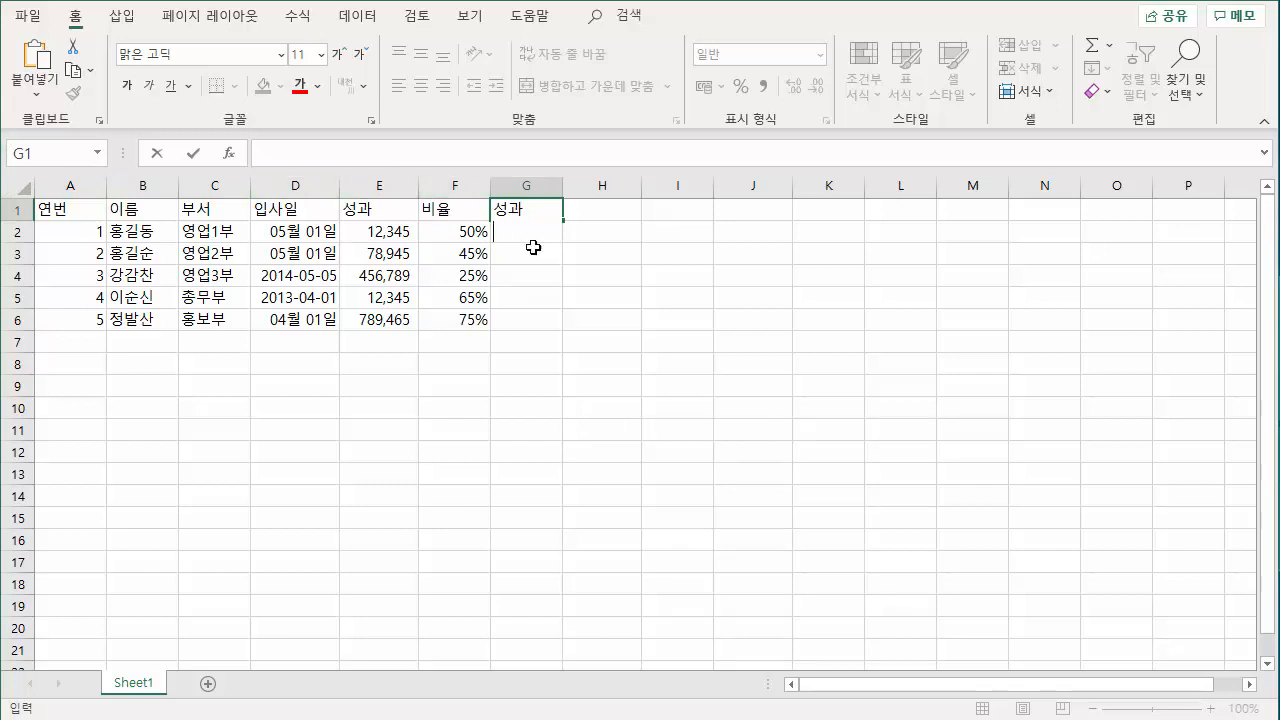
pyautogui.write('누적')
pyautogui.press('Return')
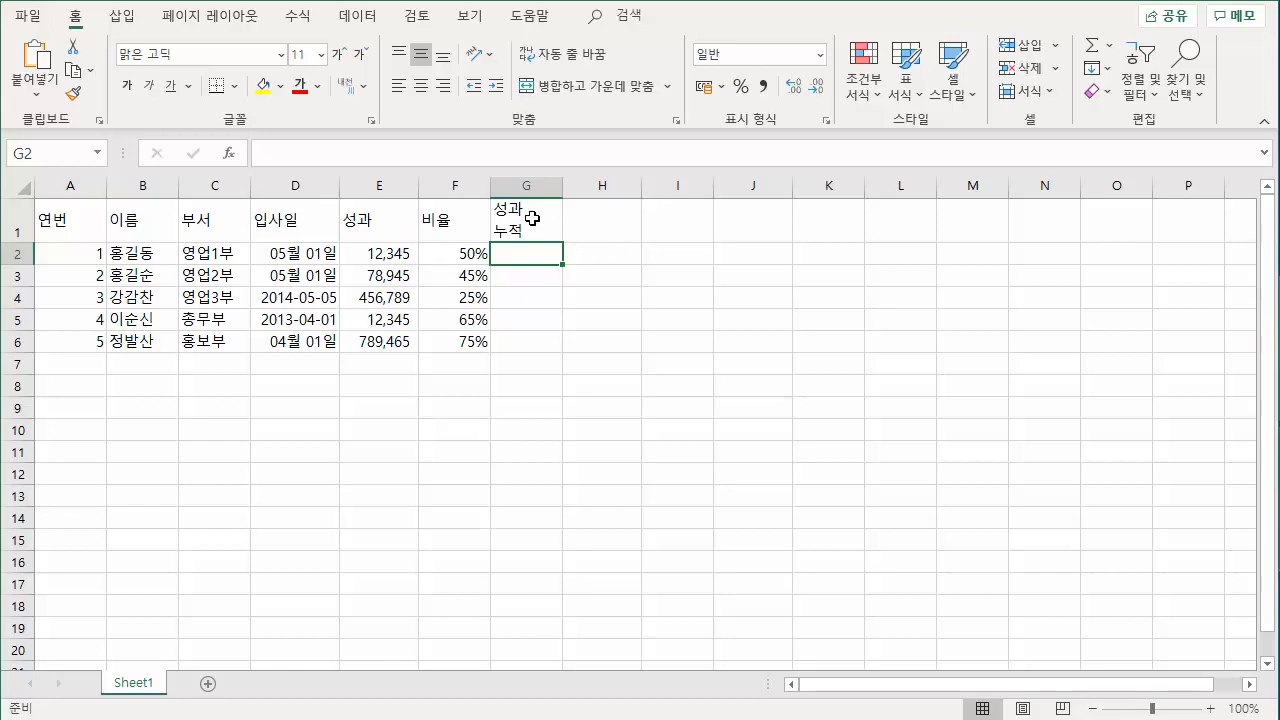
pyautogui.press('Up')
# Step: Open the on-screen keyboard and enter 성과 and 누적 on two lines within cell H1
pyautogui.click(600, 225)
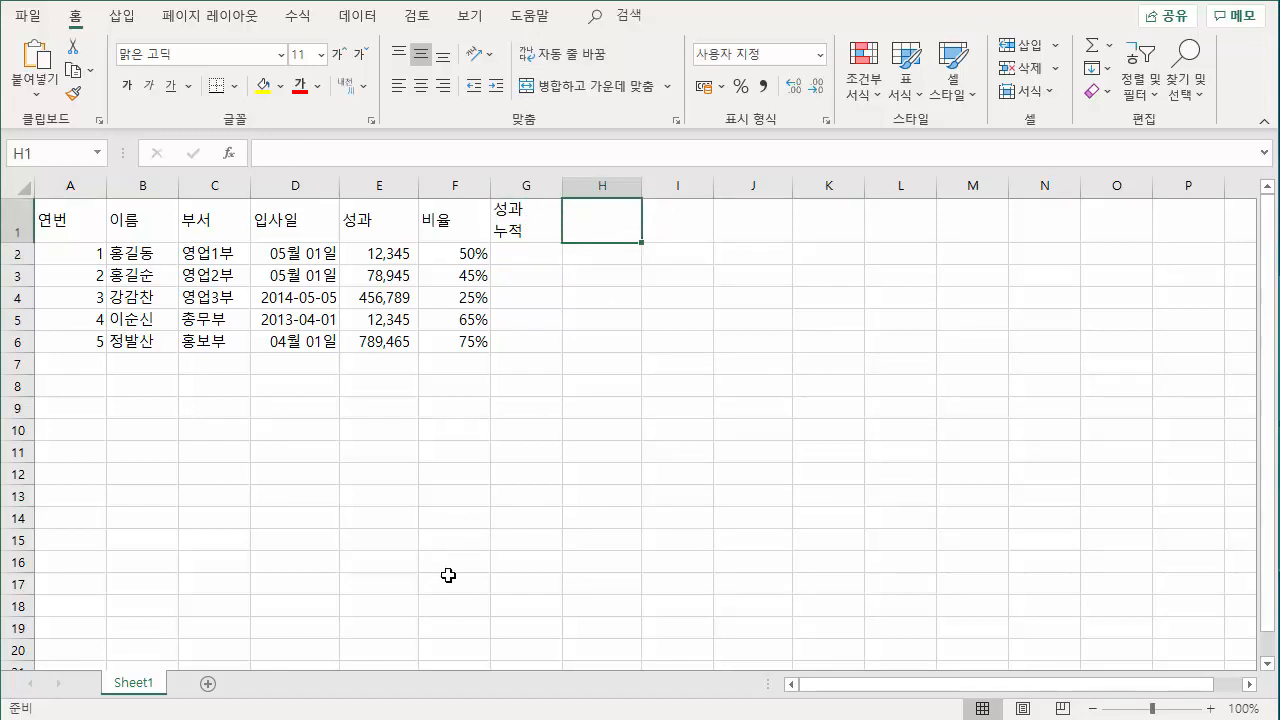
pyautogui.click(274, 718)
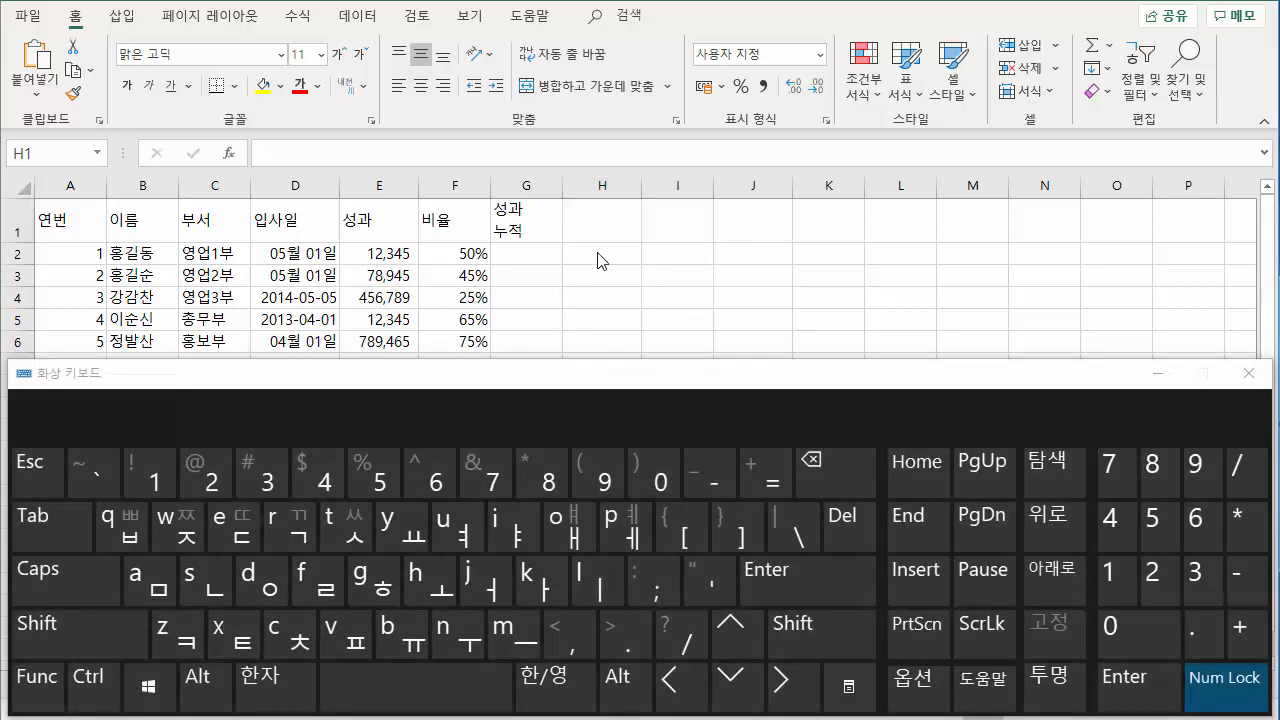
pyautogui.click(600, 226)
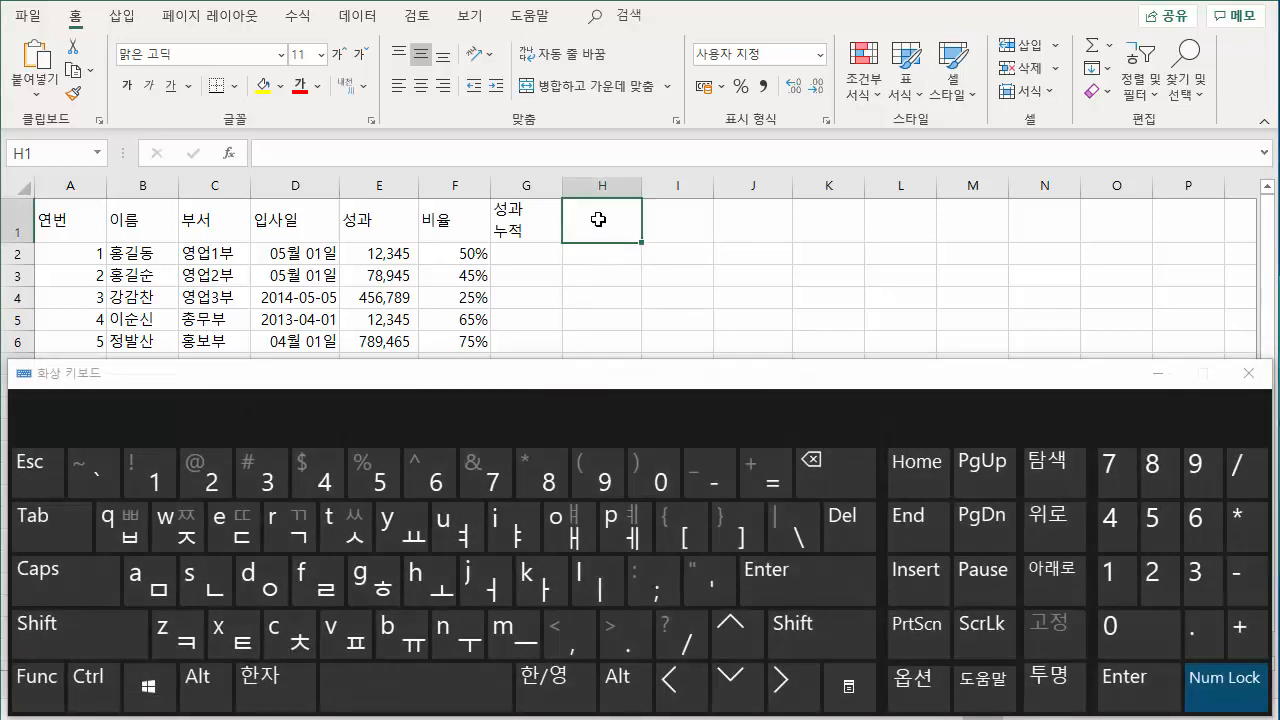
pyautogui.write('서ㅇ과')
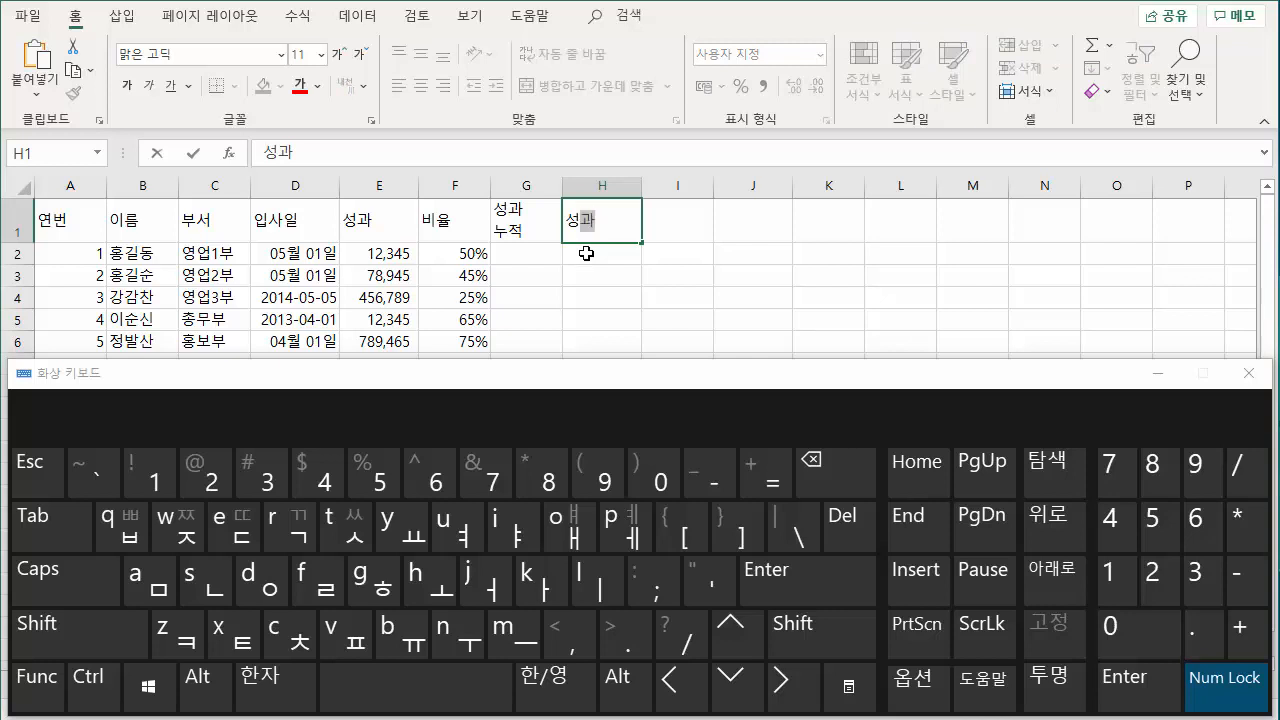
pyautogui.click(210, 686)
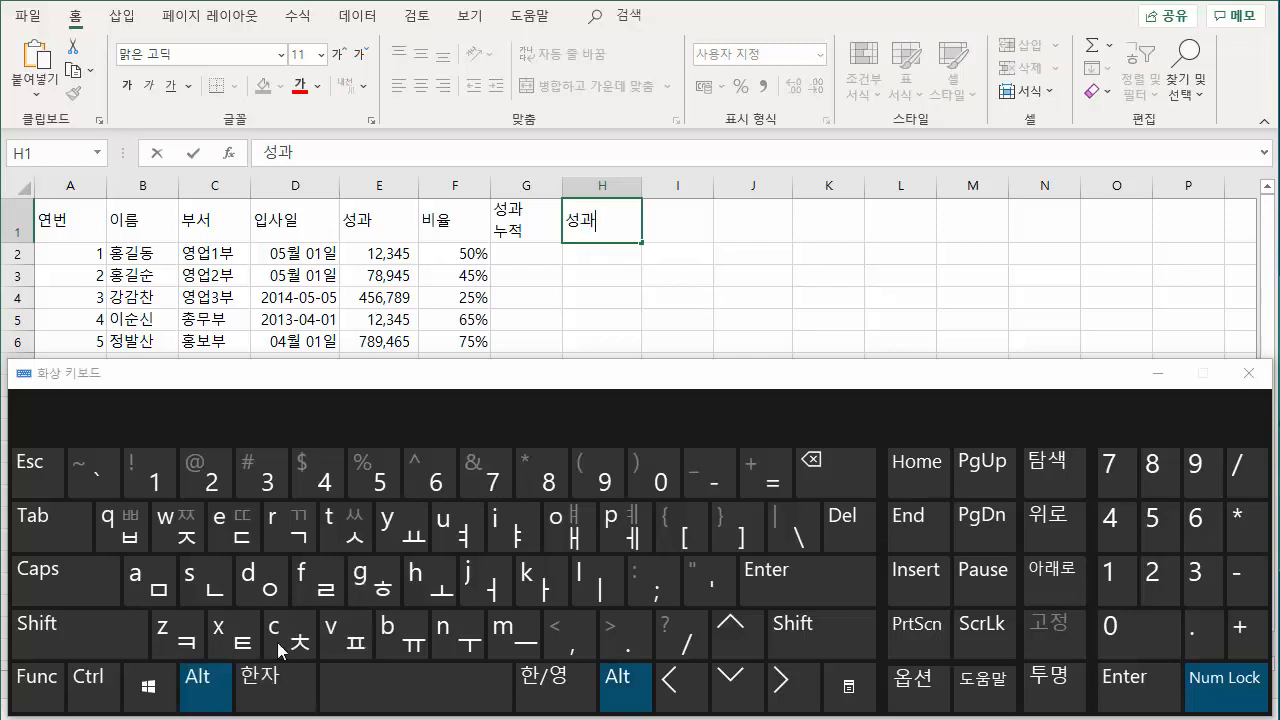
pyautogui.click(804, 592)
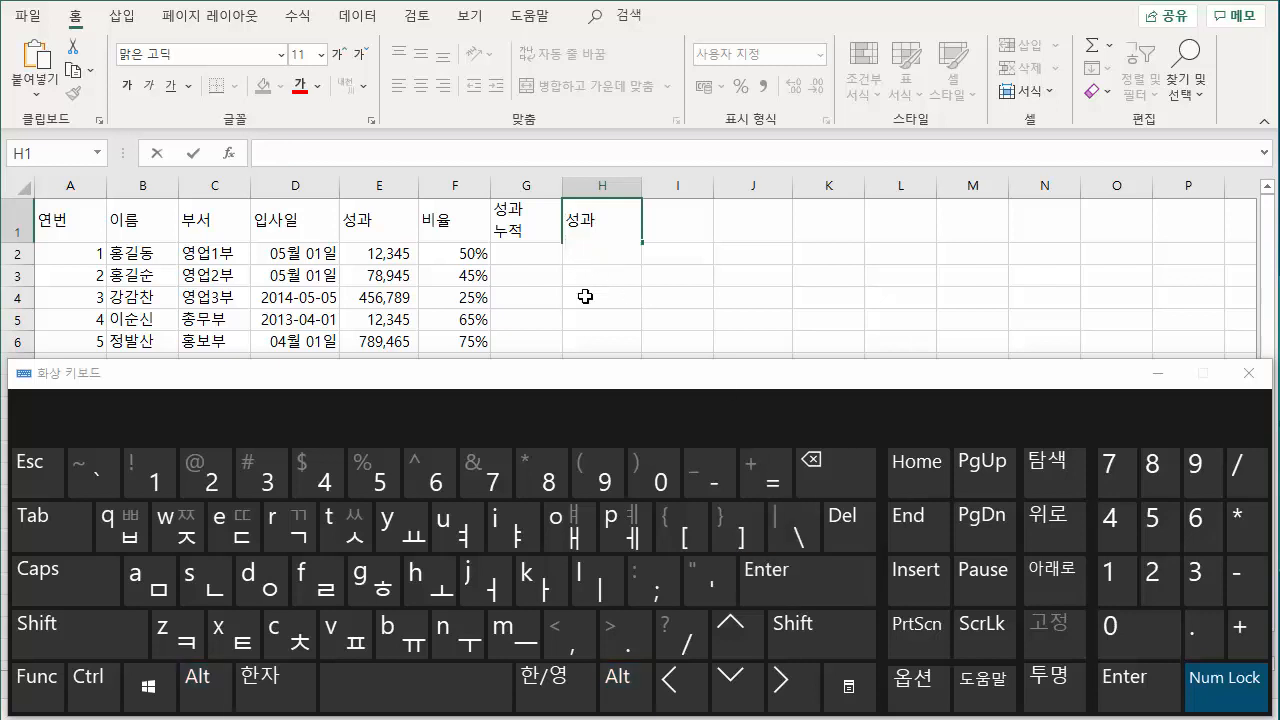
pyautogui.write('ㄴㅜ적')
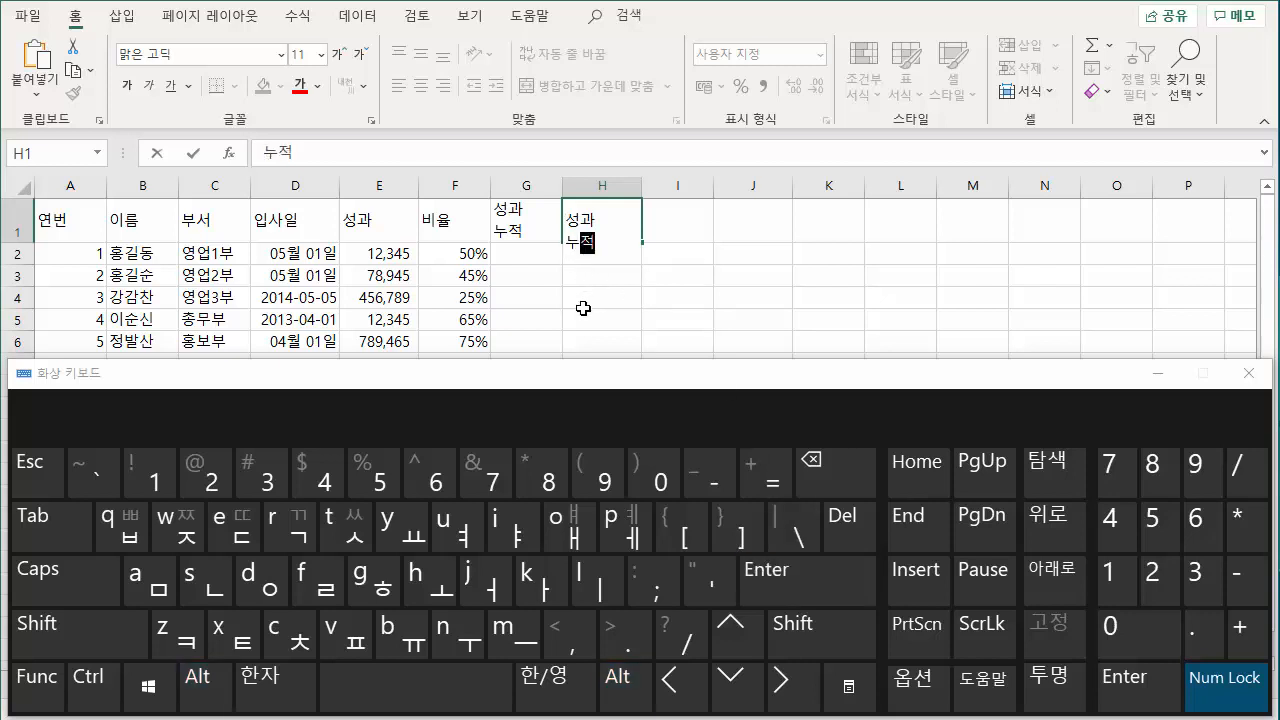
pyautogui.click(786, 580)
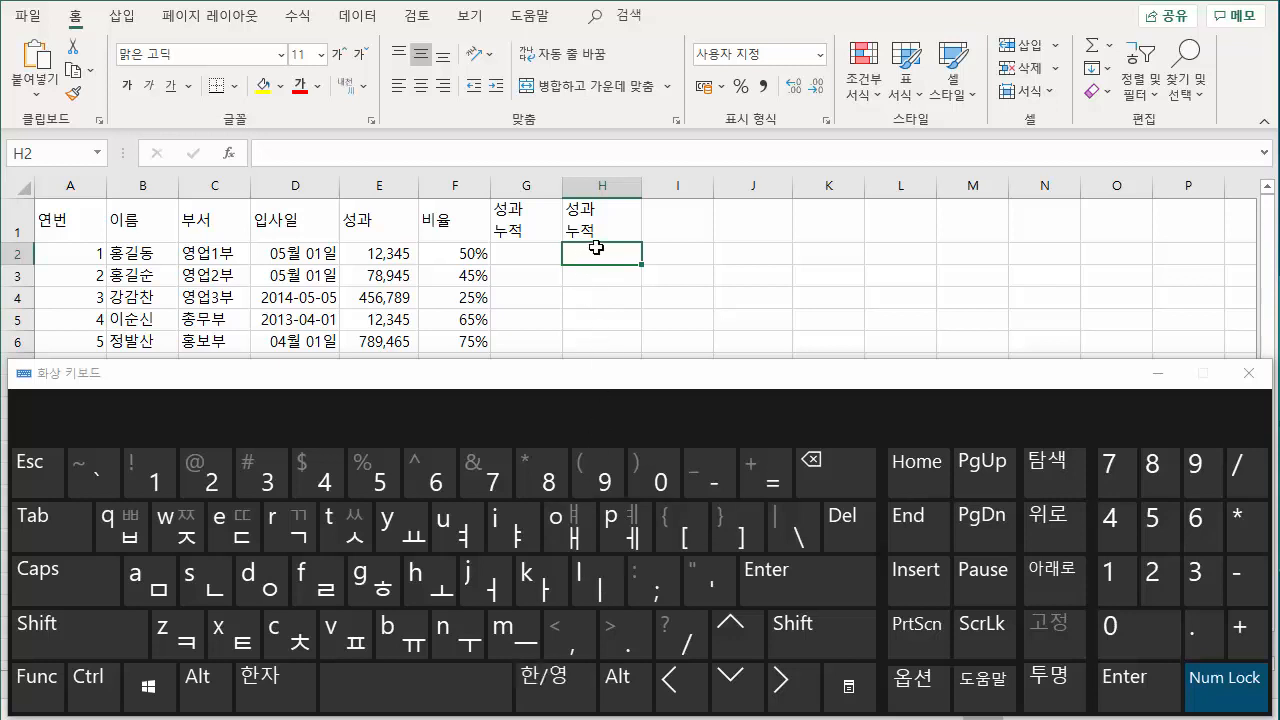
# Step: Close the on-screen keyboard and select the two-line header in cell H1
pyautogui.click(1246, 372)
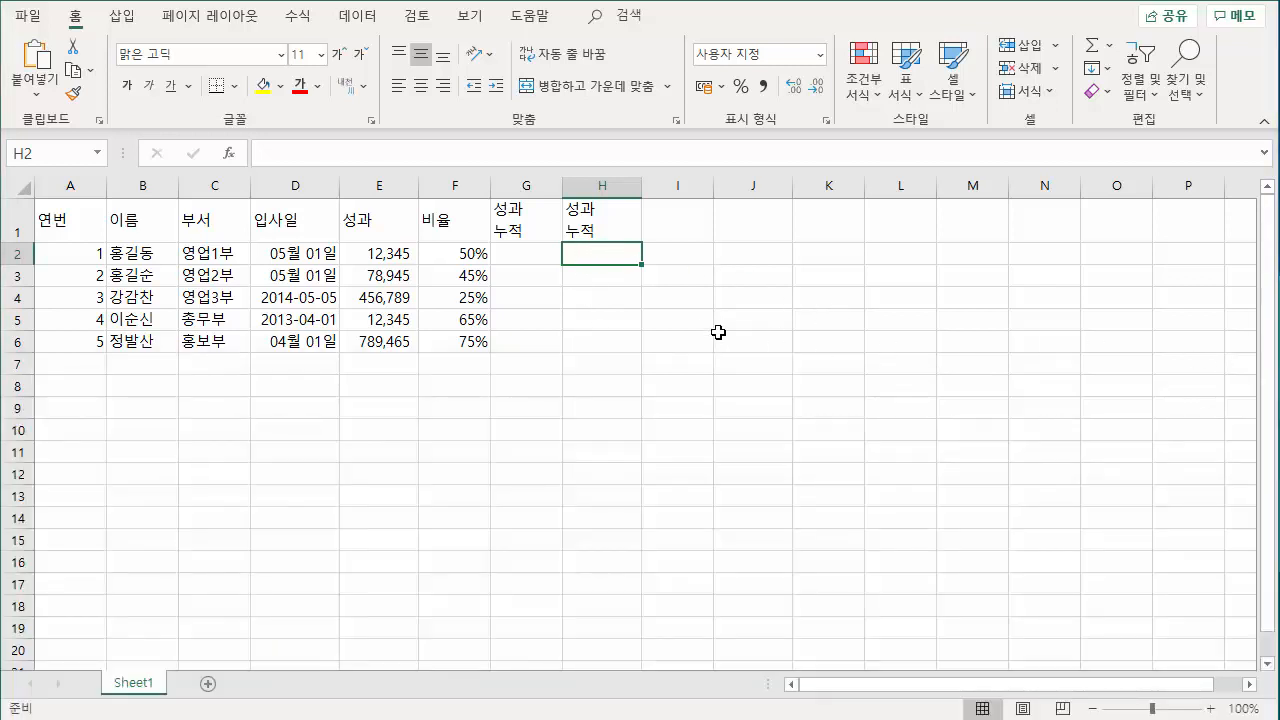
pyautogui.click(597, 303)
pyautogui.click(597, 217)
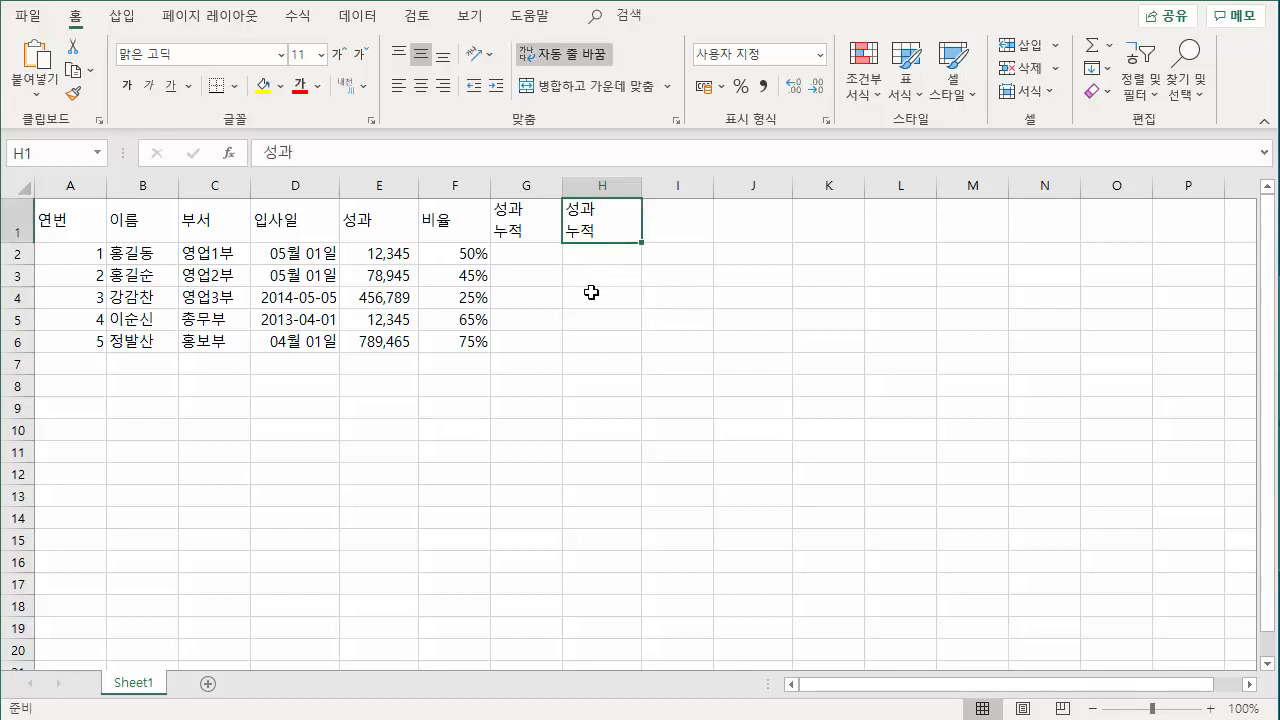
# Step: Replace the two-line header in H1 with 성과 and enter 누적 in cell H2
pyautogui.press('Delete')
pyautogui.write('성과')
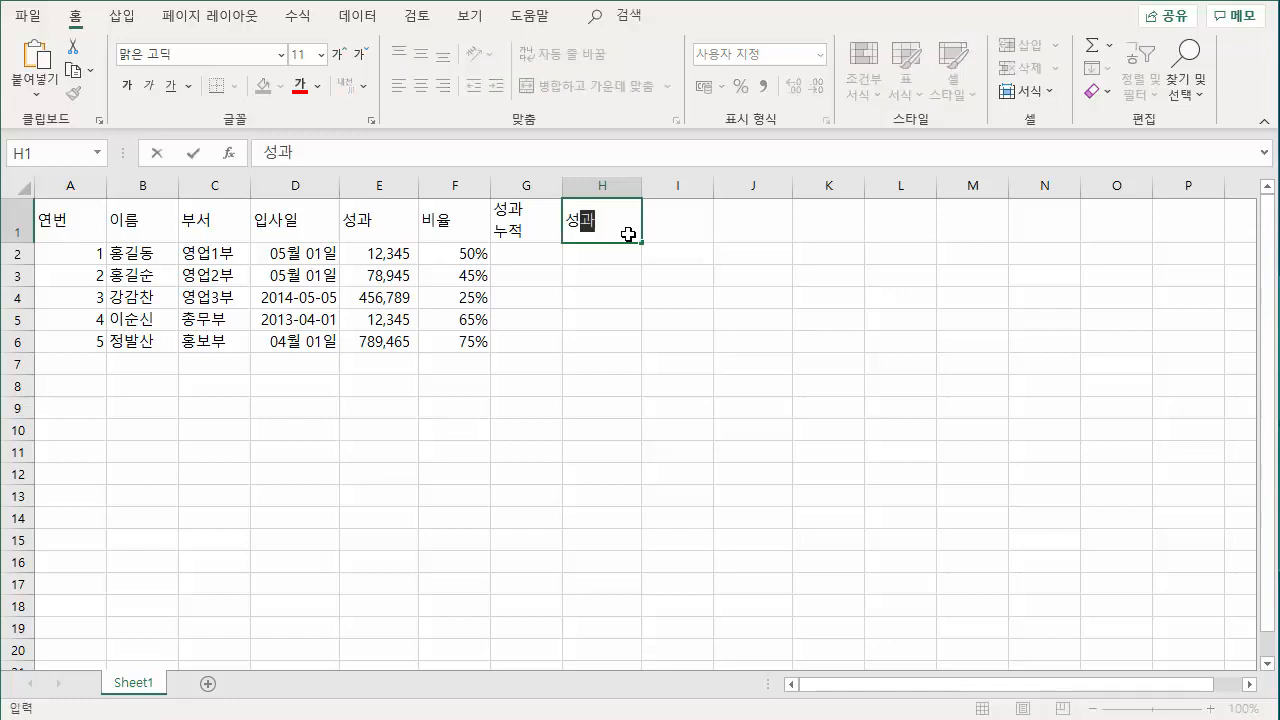
pyautogui.press('Return')
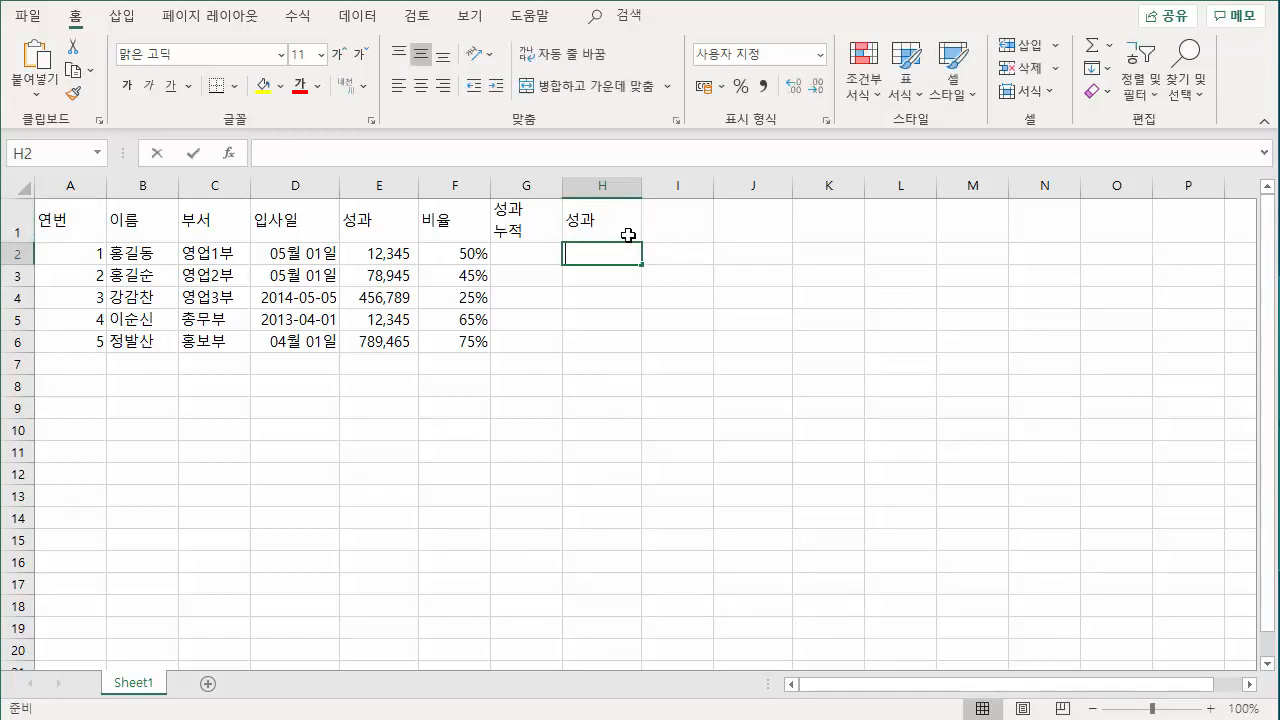
pyautogui.write('누적')
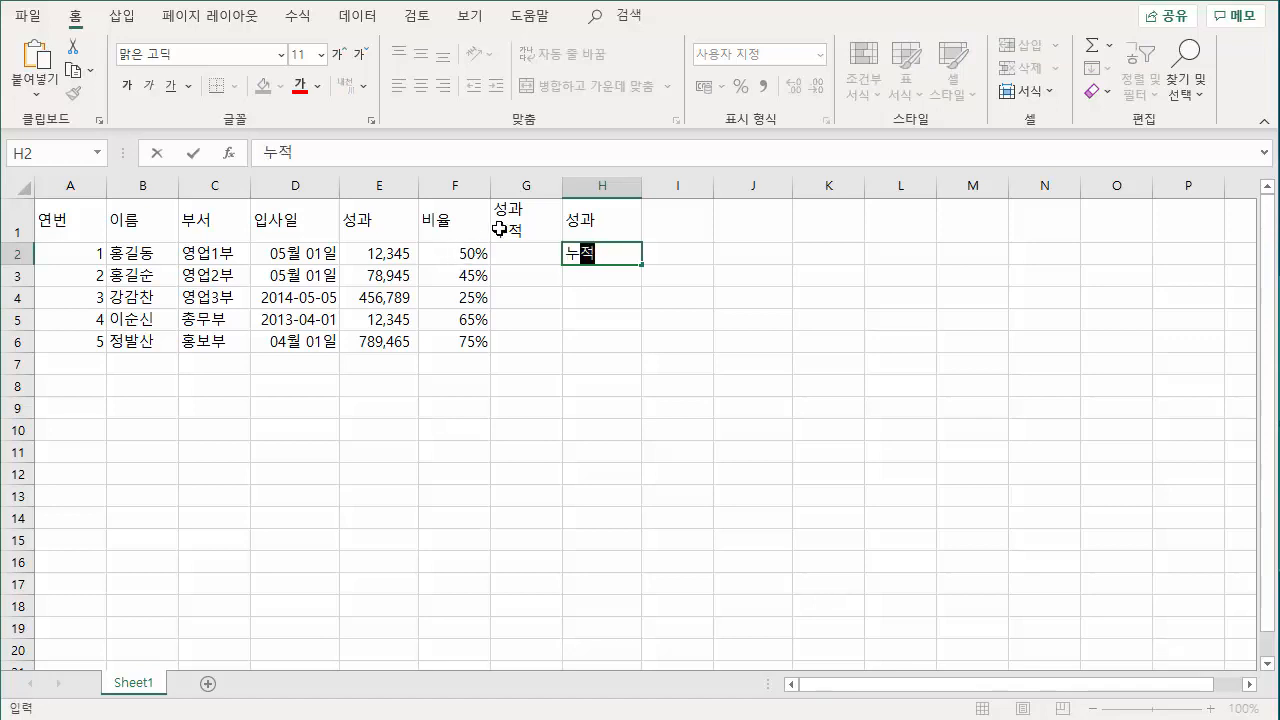
# Step: Clear the contents of cells H1:H2
pyautogui.click(499, 228)
pyautogui.moveTo(600, 237); pyautogui.dragTo(595, 258)
pyautogui.press('Delete')
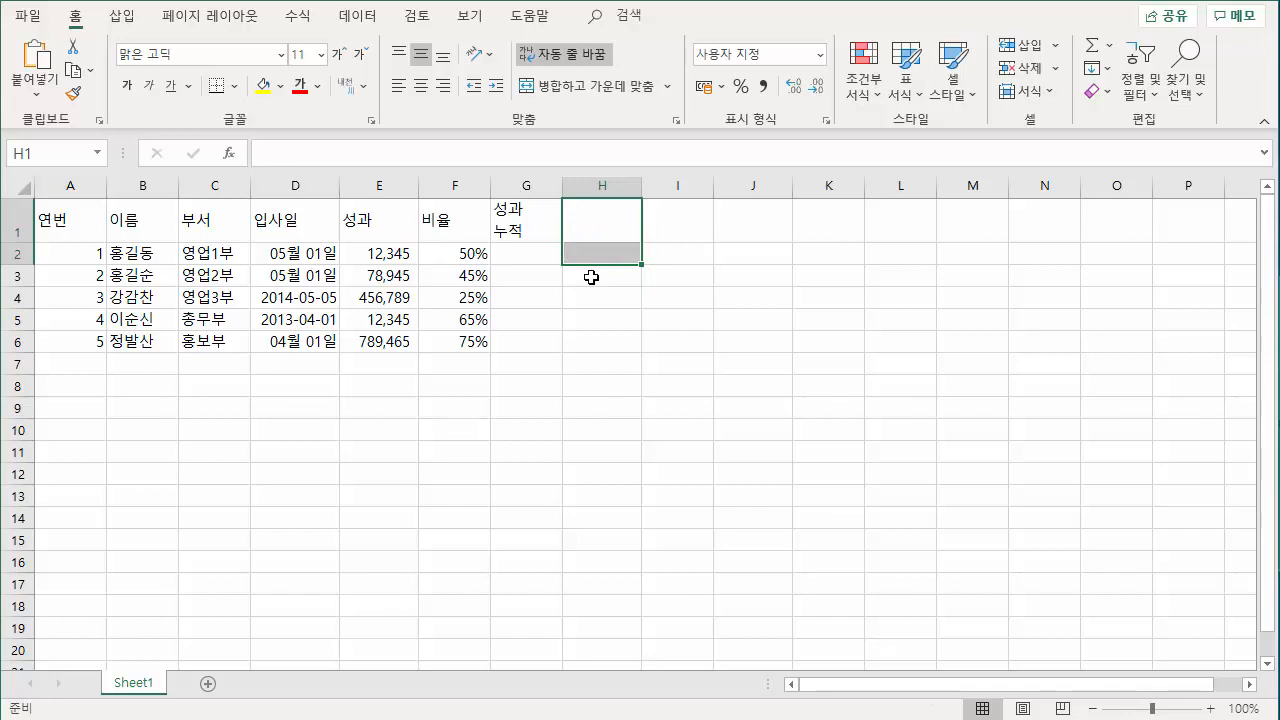
# Step: Enter 성과 in cell H1 through the formula bar, and clear the cell again
pyautogui.click(587, 229)
pyautogui.click(282, 148)
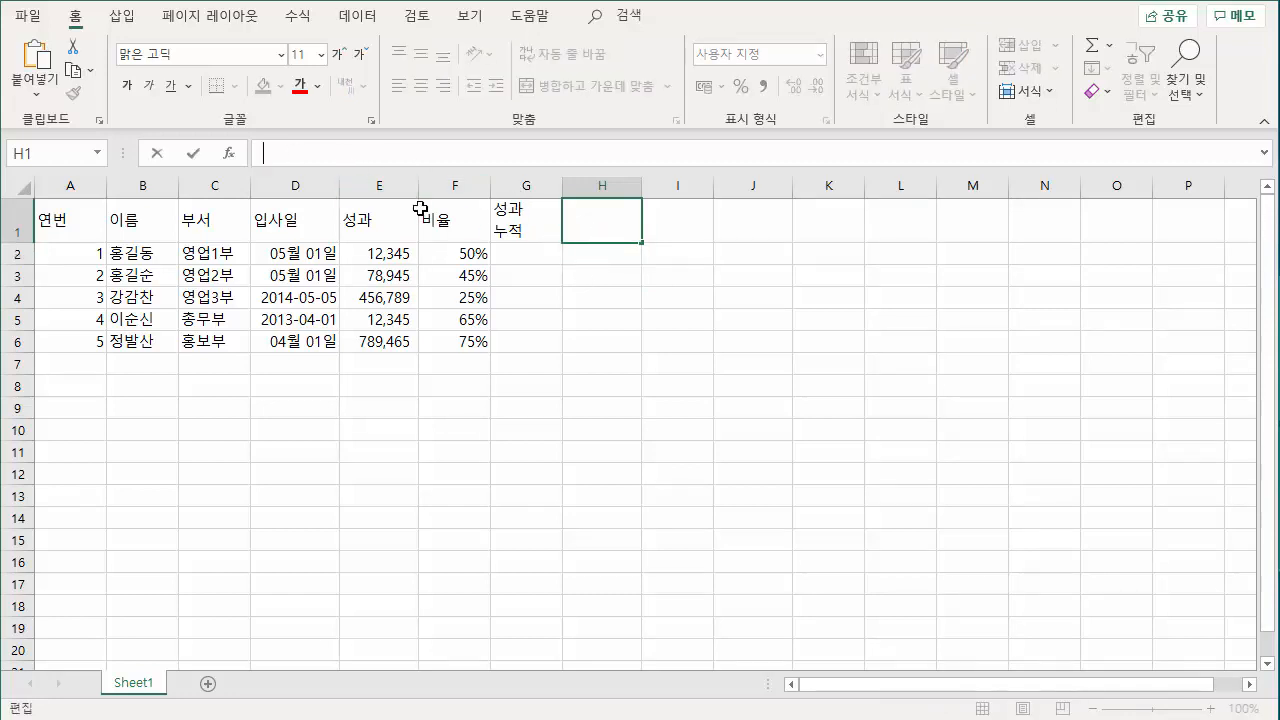
pyautogui.write('성과')
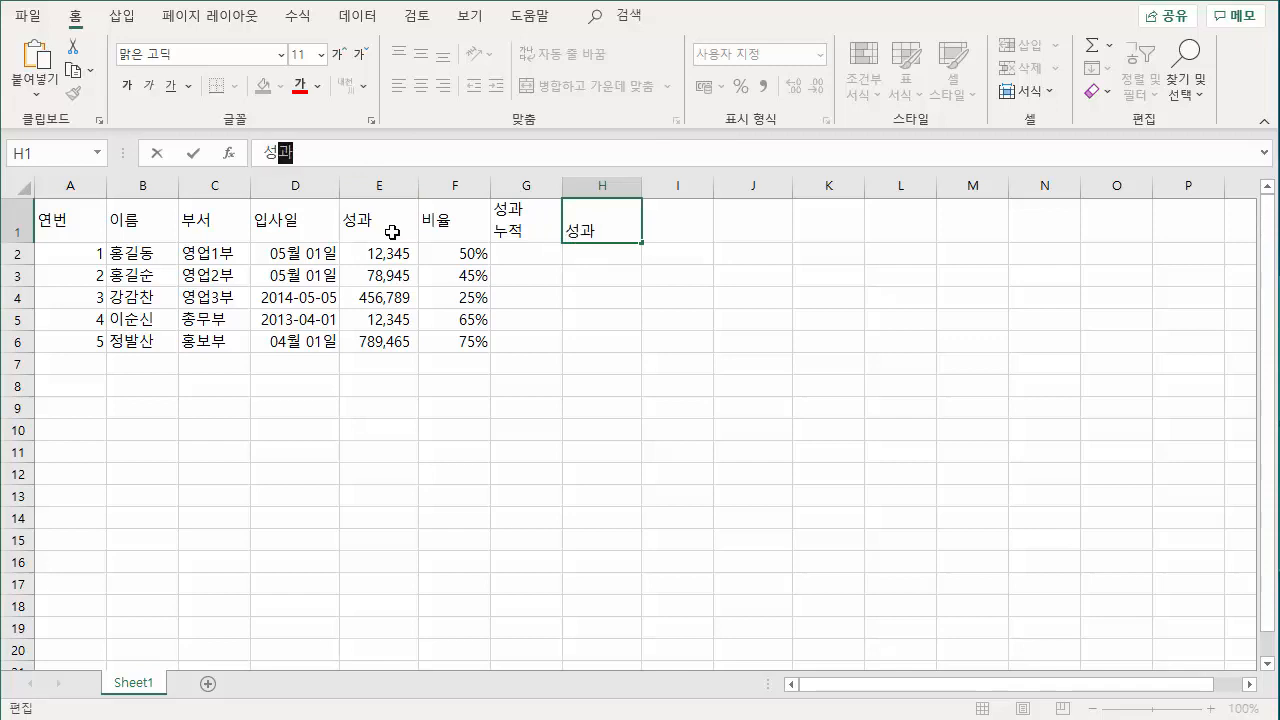
pyautogui.press('Return')
pyautogui.click(590, 222)
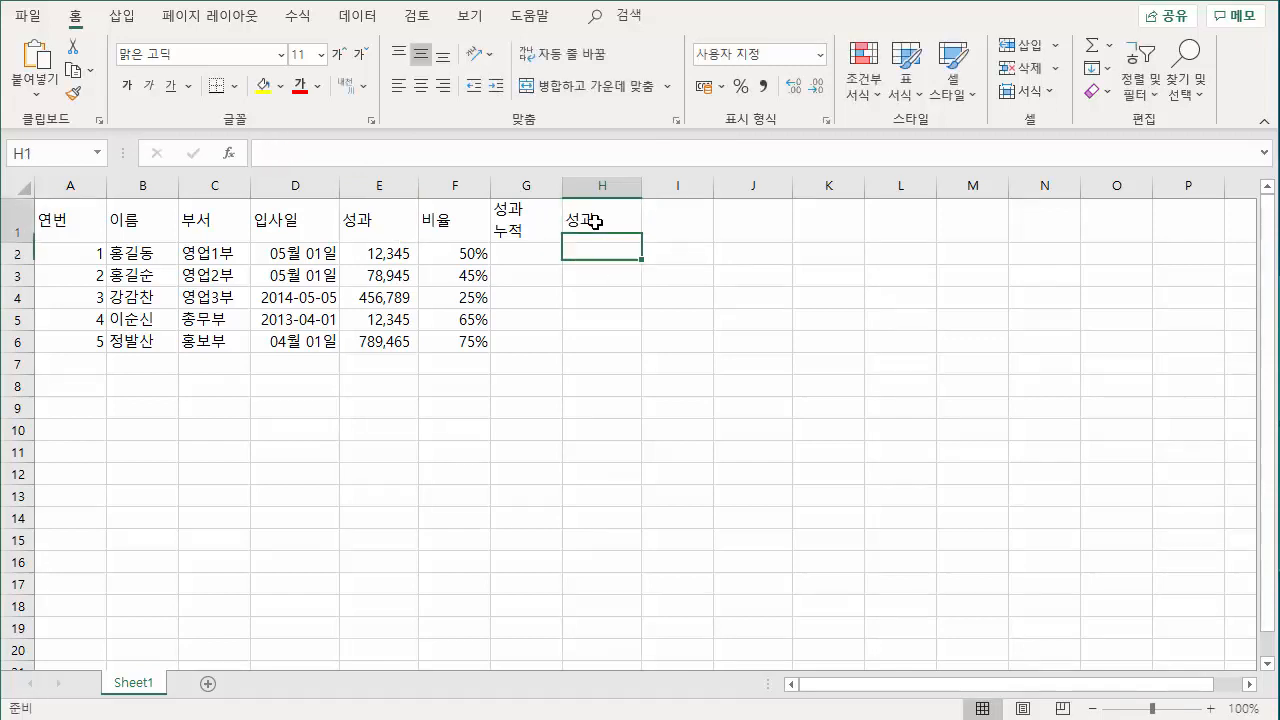
pyautogui.press('Delete')
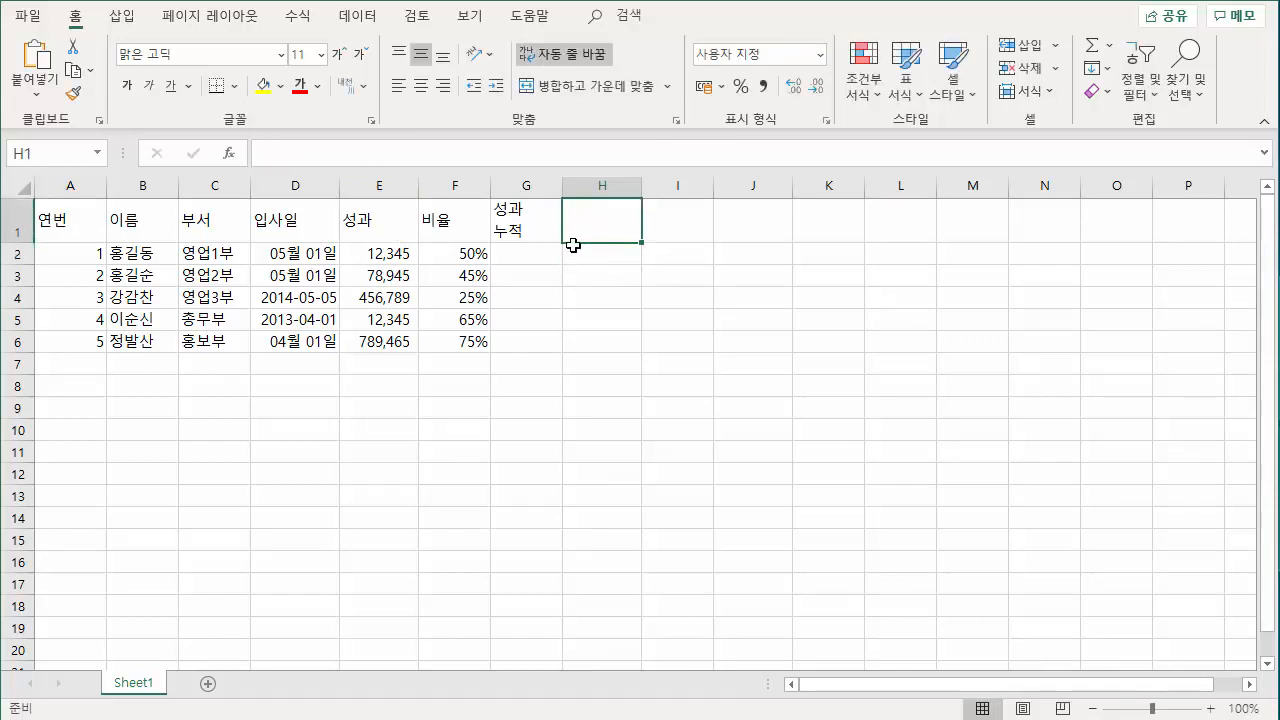
# Step: Select the empty cells G2:G6 below the two-line 성과 누적 header
pyautogui.click(521, 207)
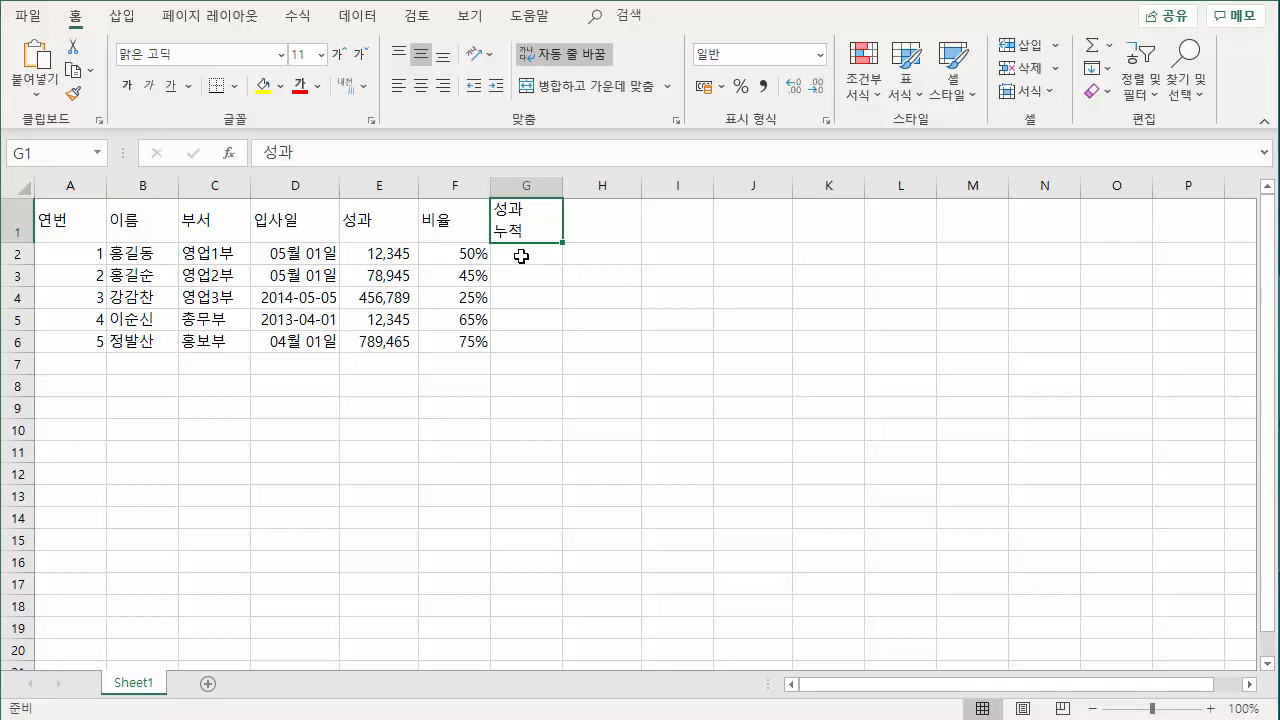
pyautogui.moveTo(528, 252); pyautogui.dragTo(535, 341)
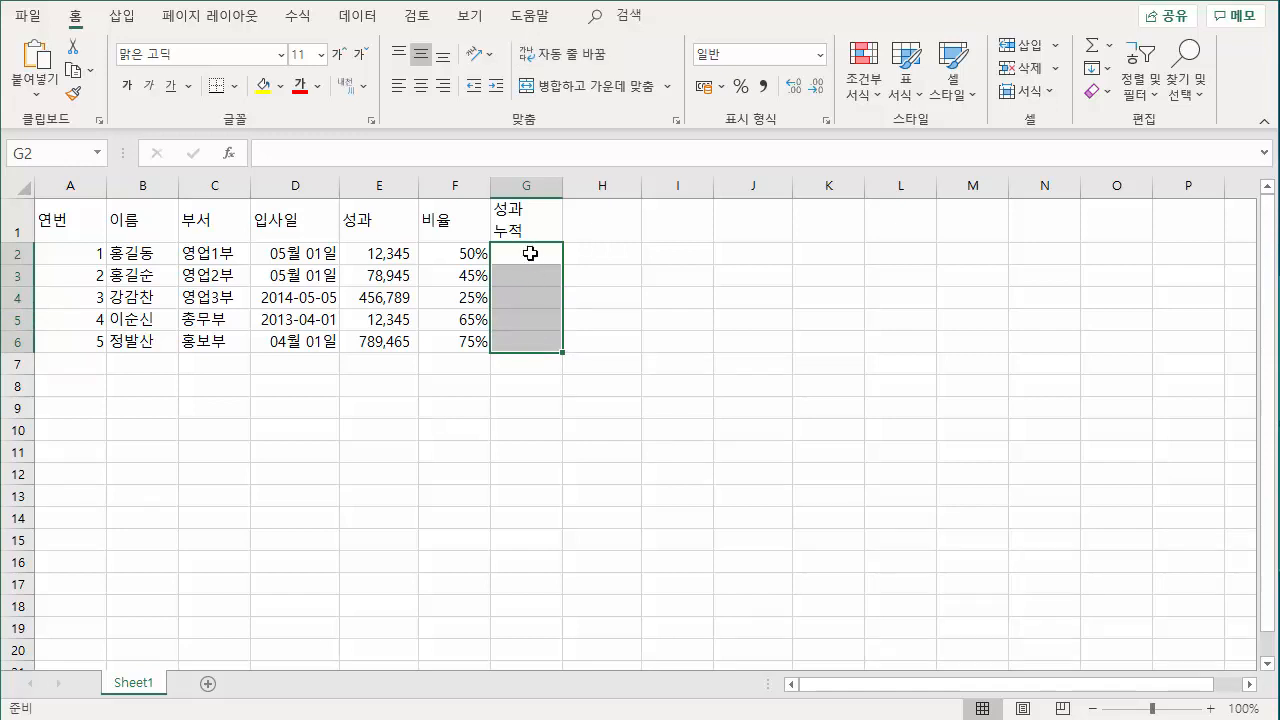
pyautogui.moveTo(529, 256); pyautogui.dragTo(535, 335)
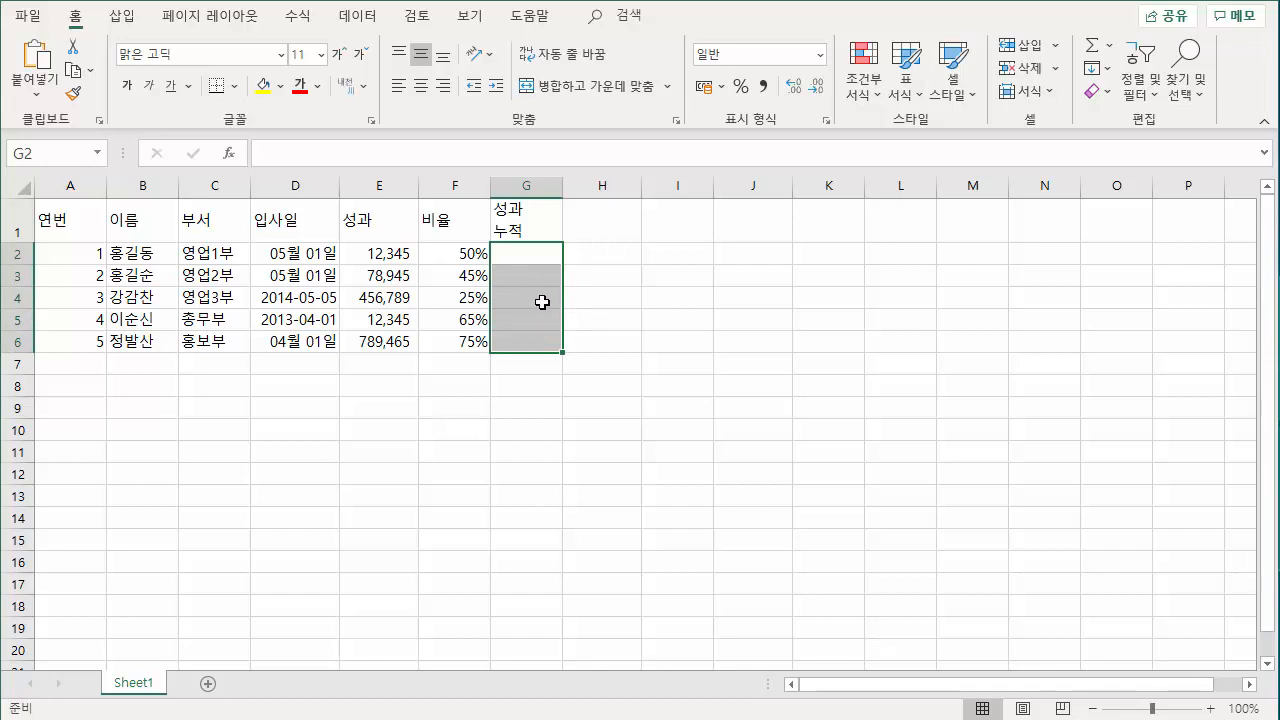